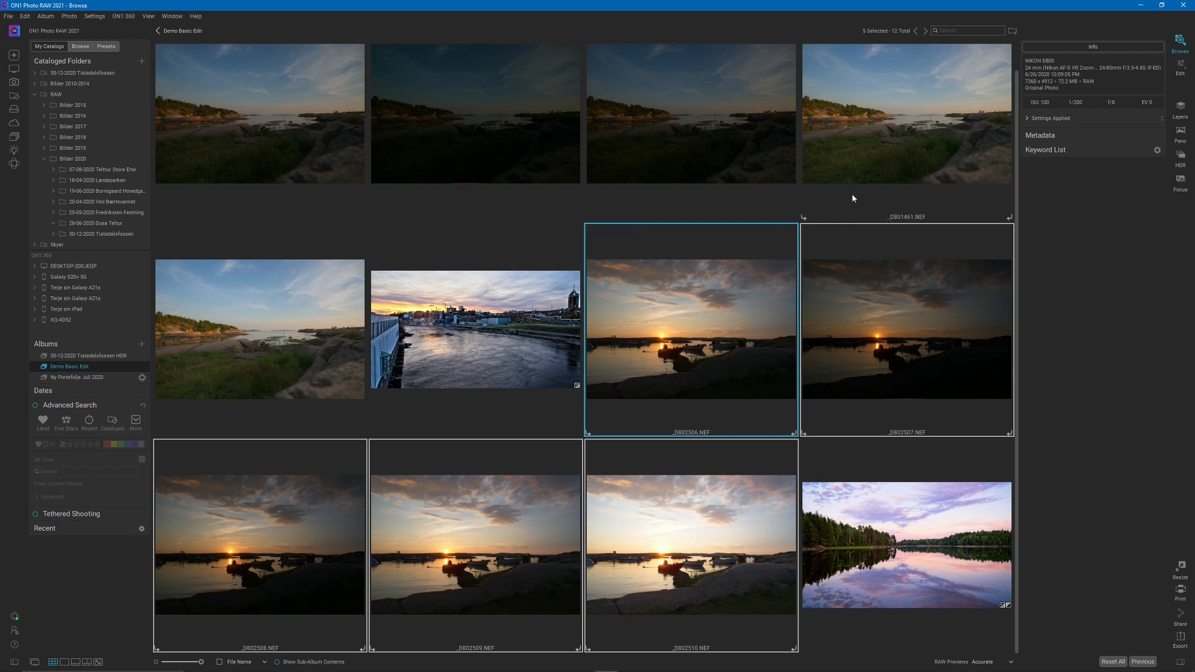
- View the sunset photo _D802506.NEF at full size, then return to the album's thumbnail grid
click(727, 321)
double_click(726, 321)
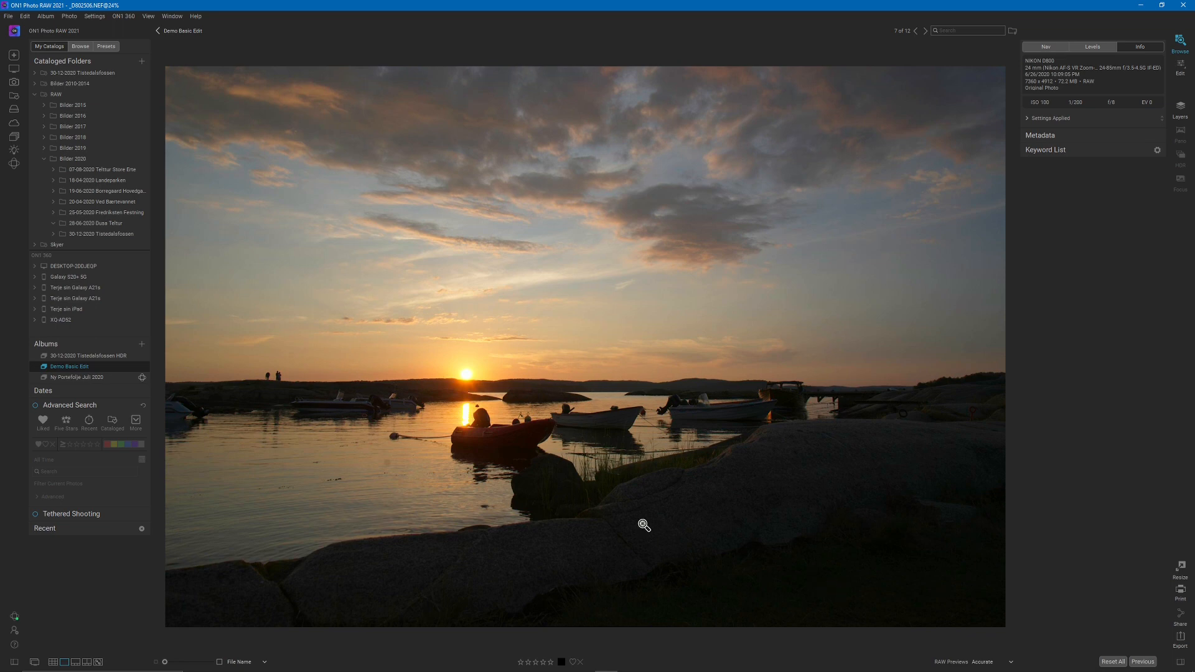
click(498, 392)
click(461, 392)
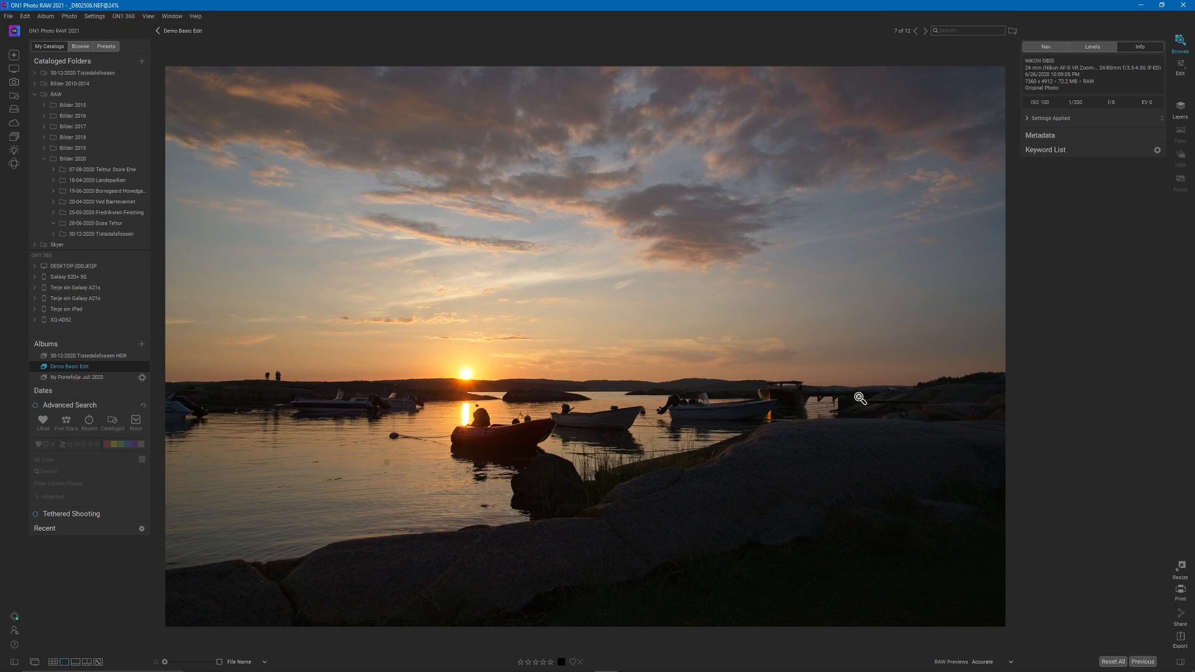
key(g)
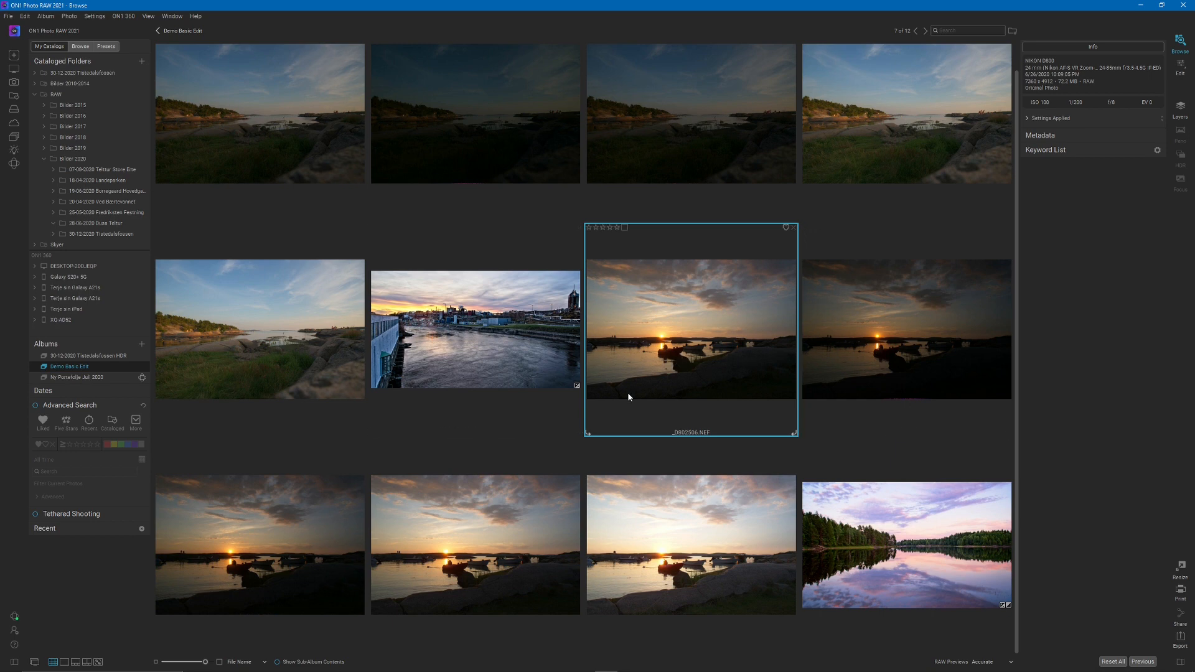
- Check the exposure details of the other four bracketed sunset shots and view the darkest one, _D802507.NEF, at full size
click(845, 367)
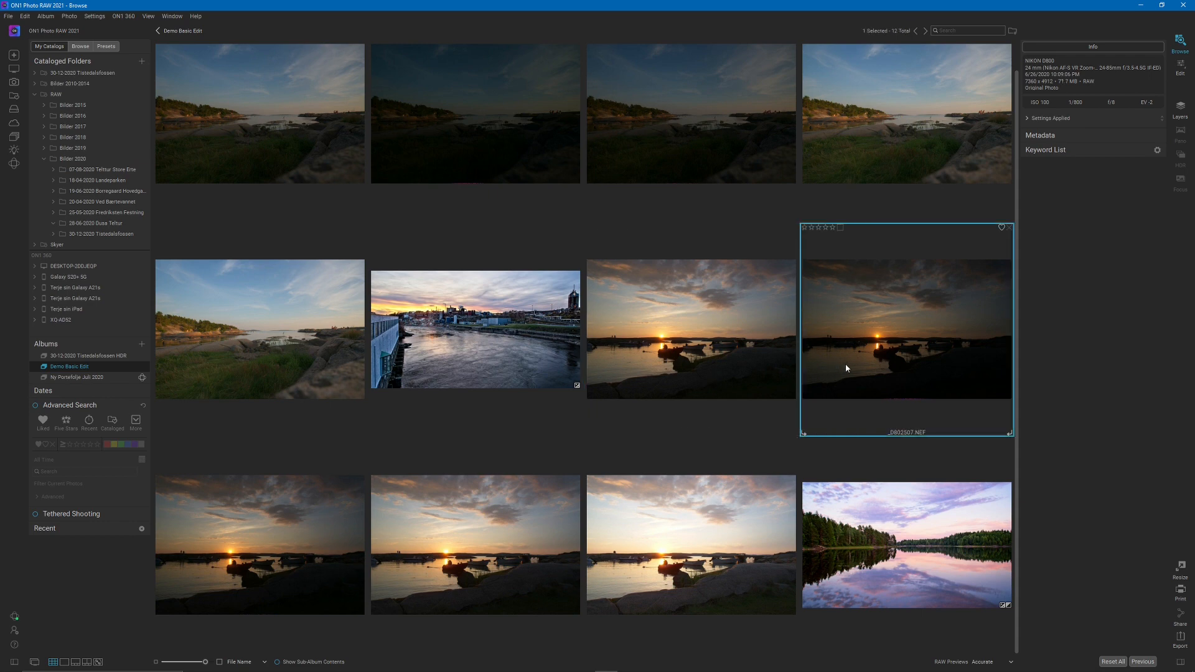
click(215, 532)
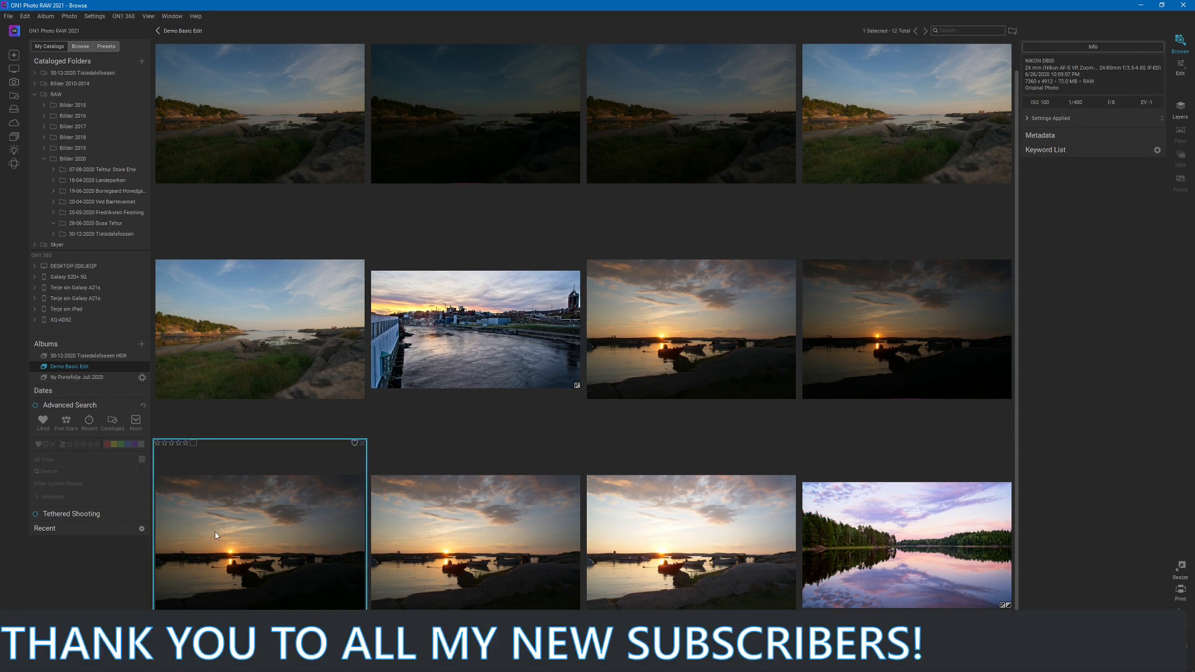
click(482, 540)
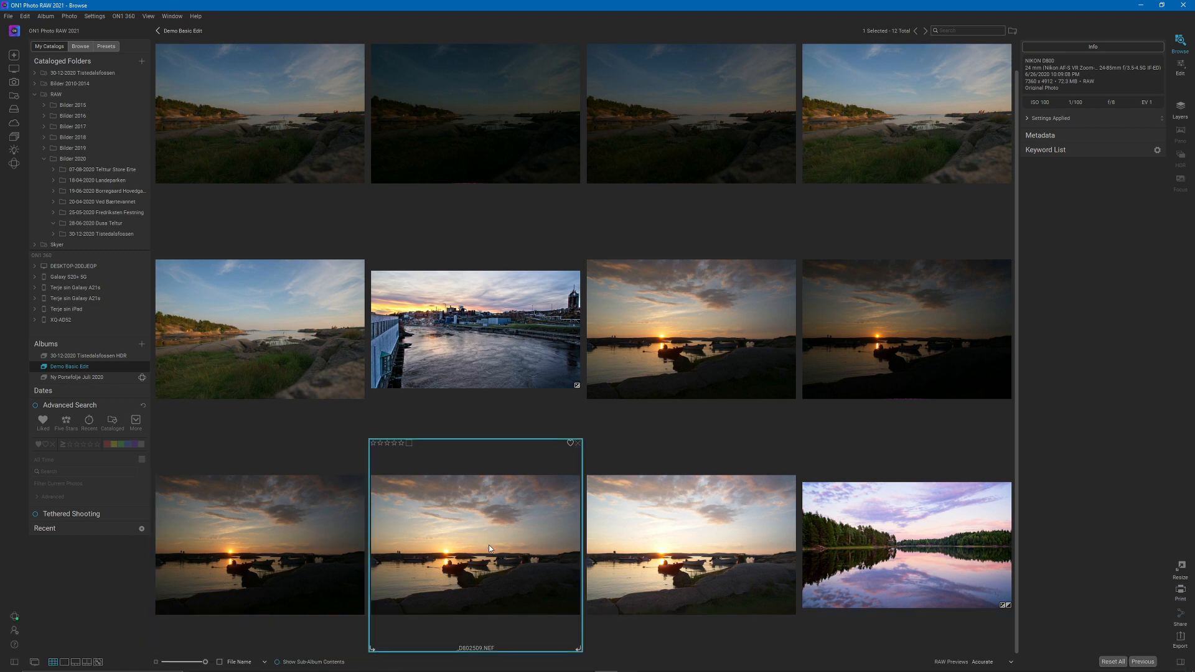
click(687, 558)
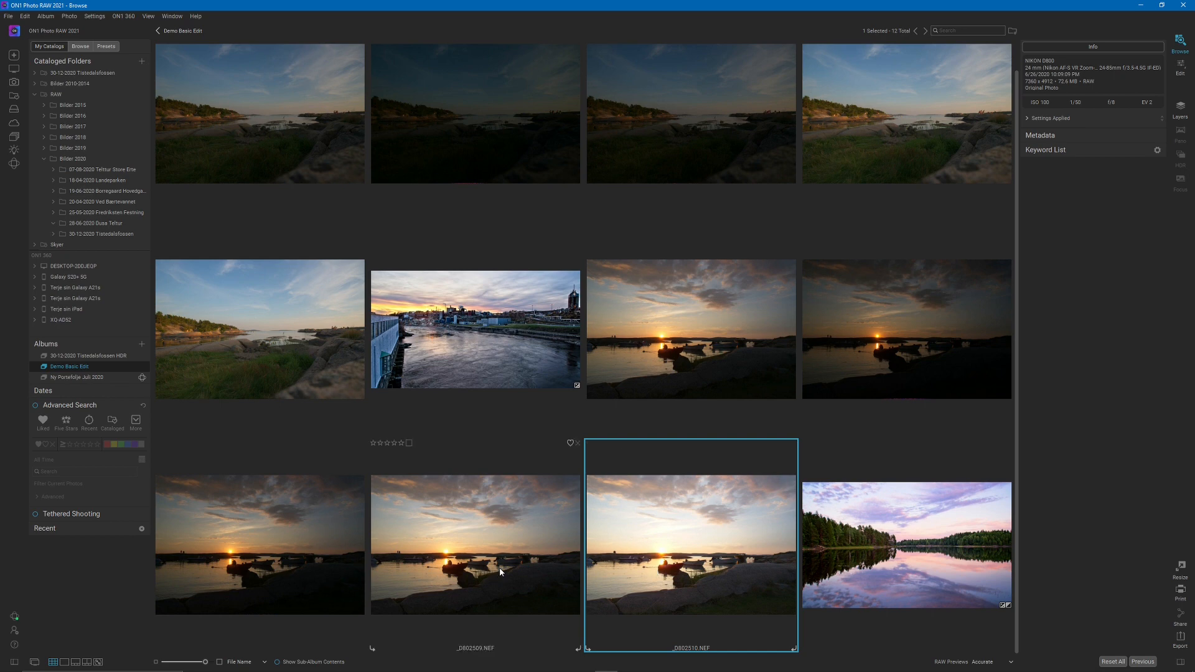
click(889, 348)
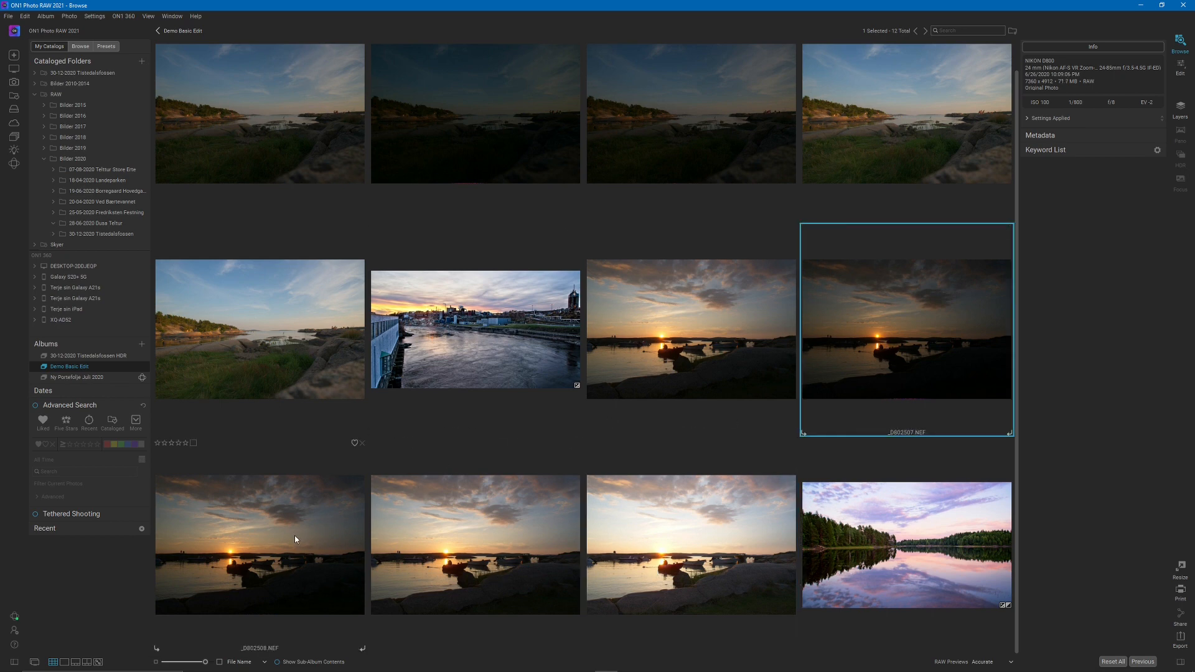
double_click(958, 349)
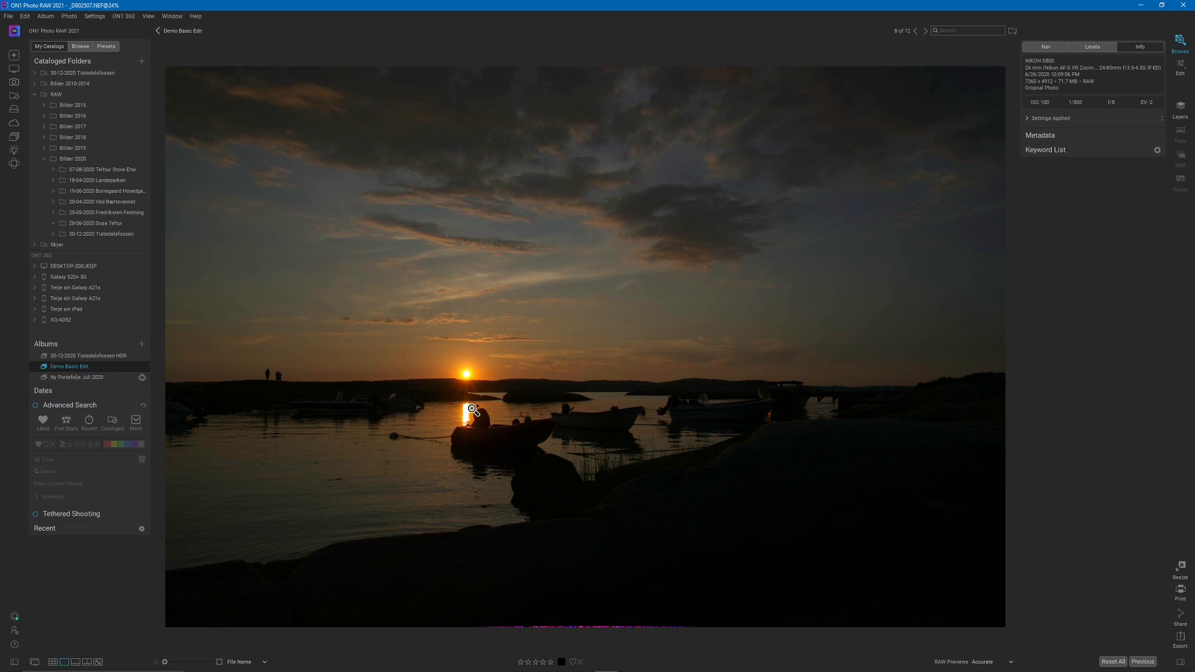
key(g)
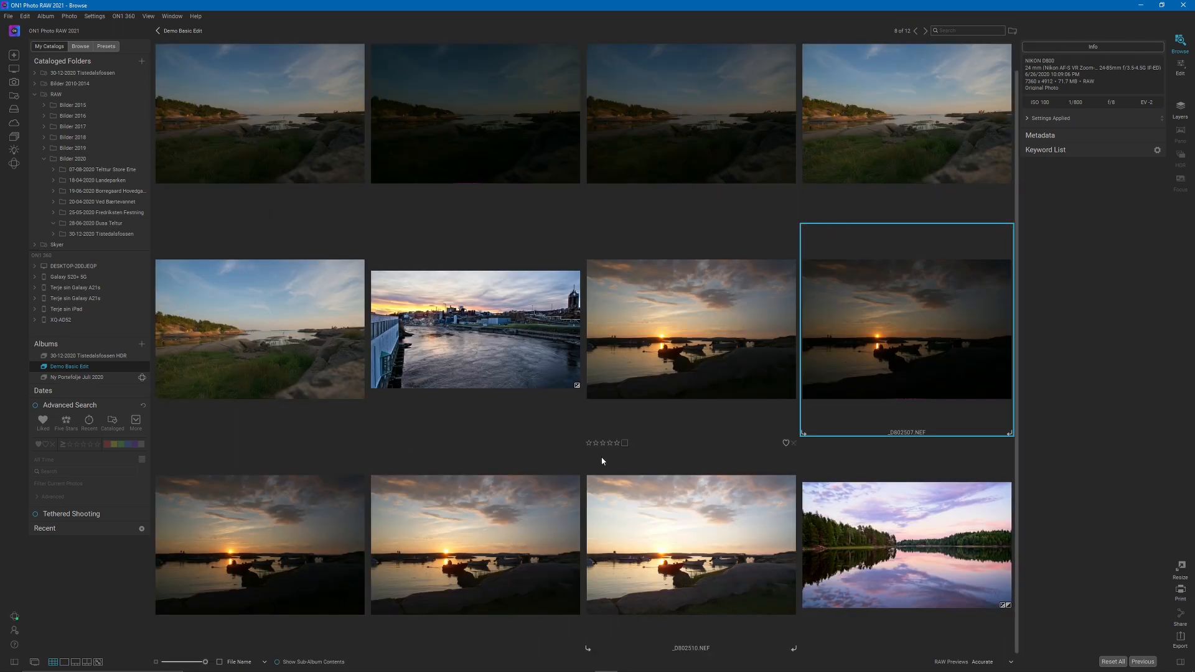
- Select the five bracketed sunset photos from _D802506.NEF to _D802510.NEF and start creating an HDR from them
click(723, 356)
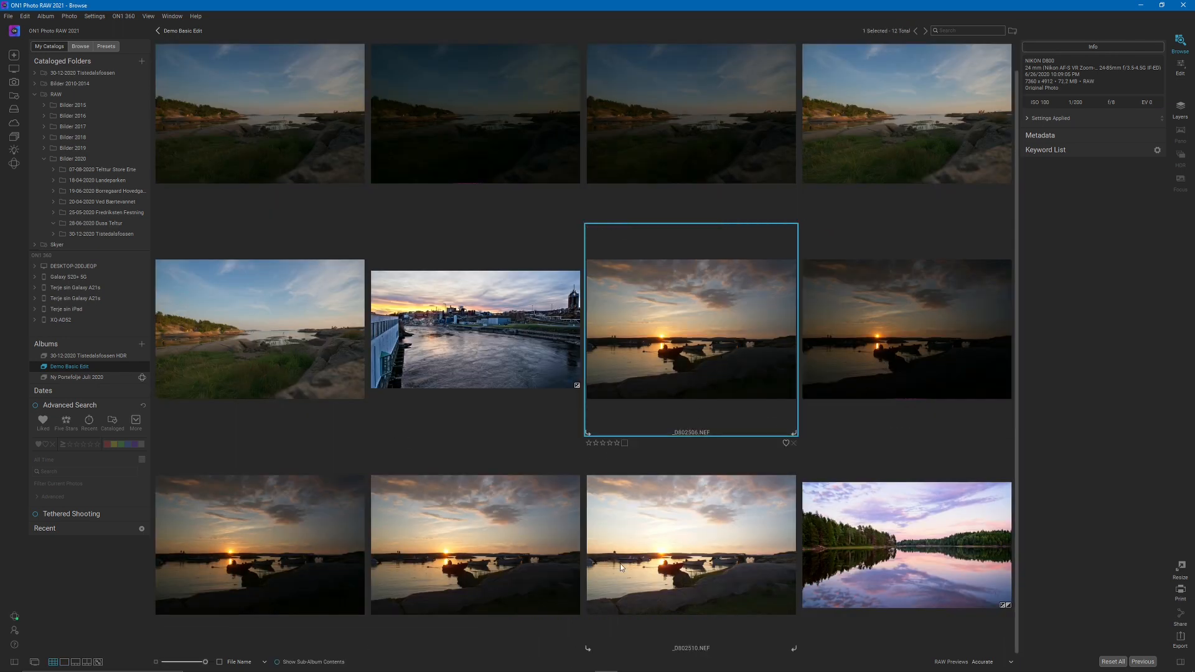
shift+click(684, 568)
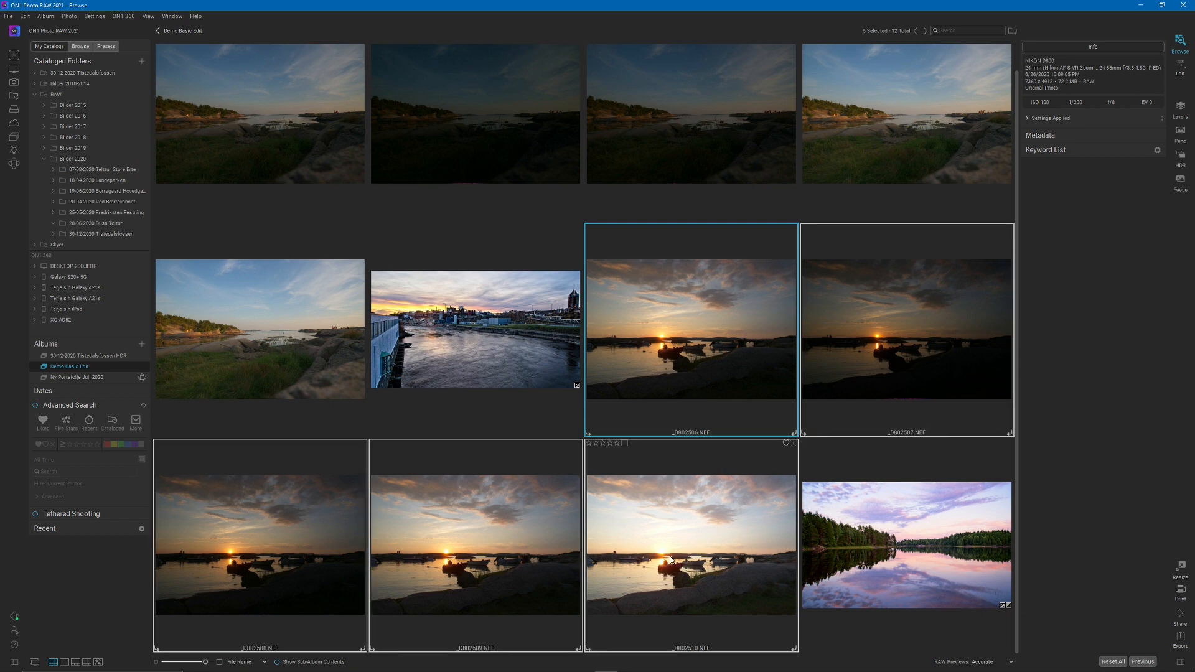
right_click(709, 533)
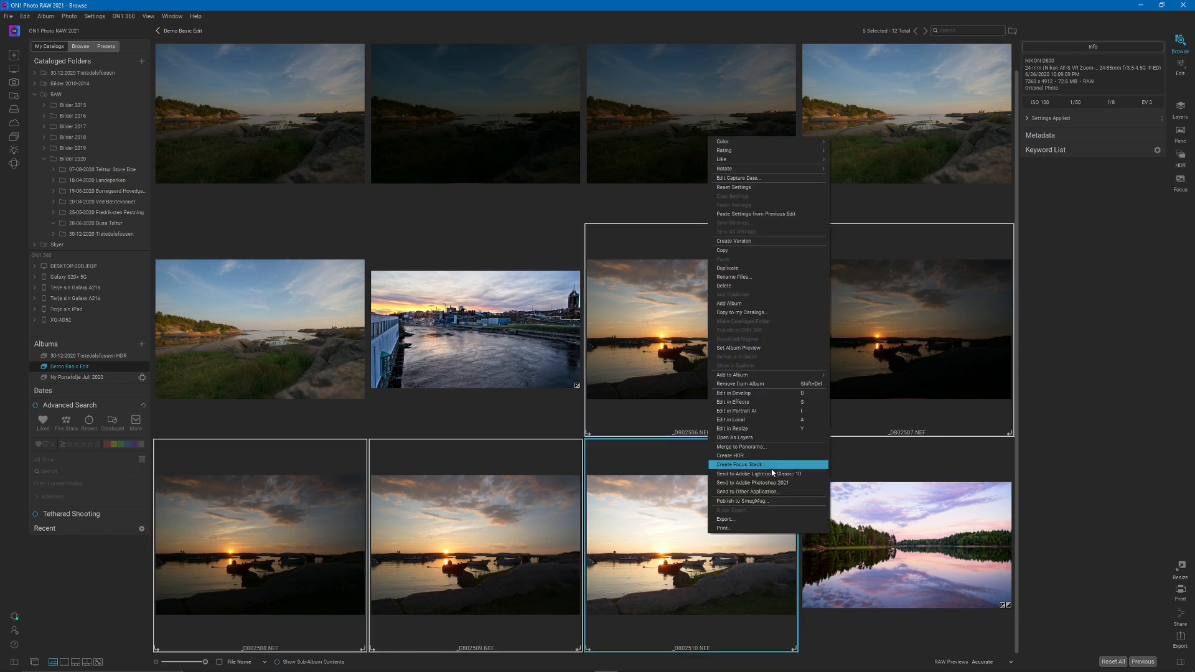
click(740, 457)
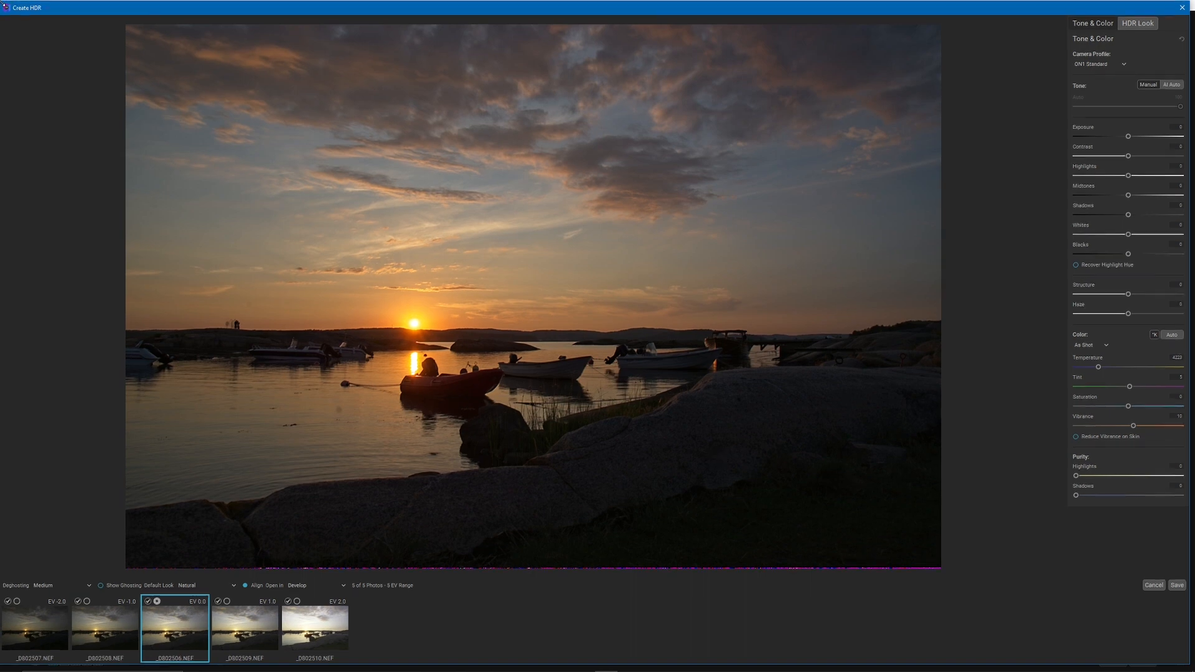
- Move and resize the Create HDR window so that it fills the whole screen
drag(1, 1, 539, 281)
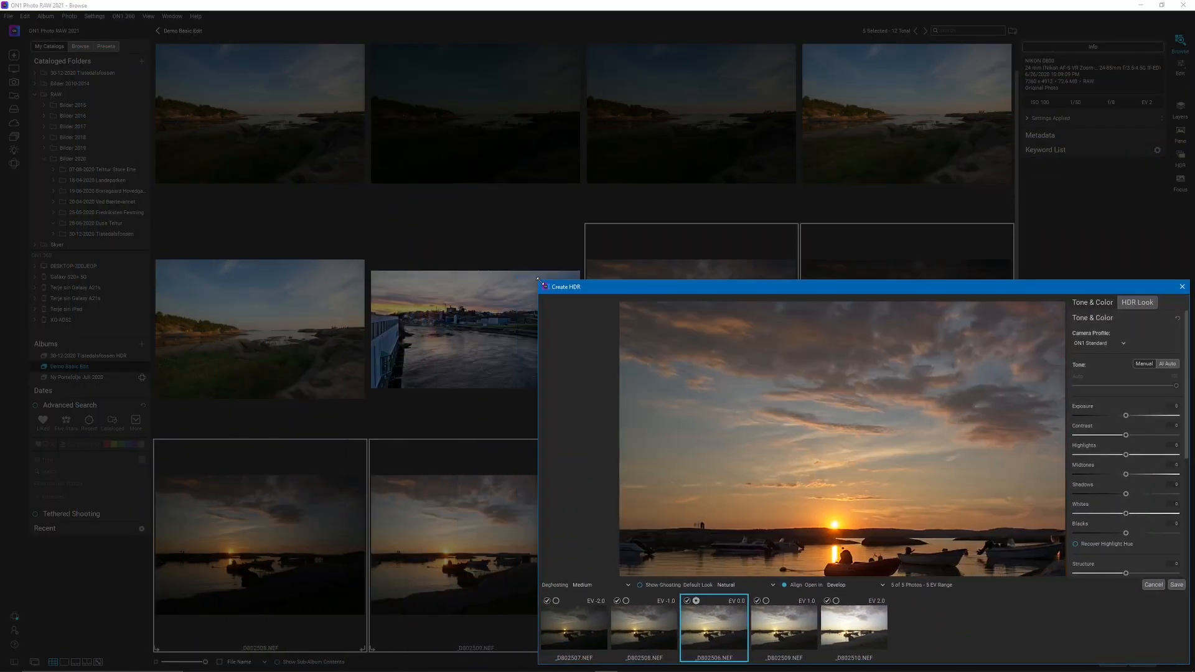
drag(681, 295, 537, 216)
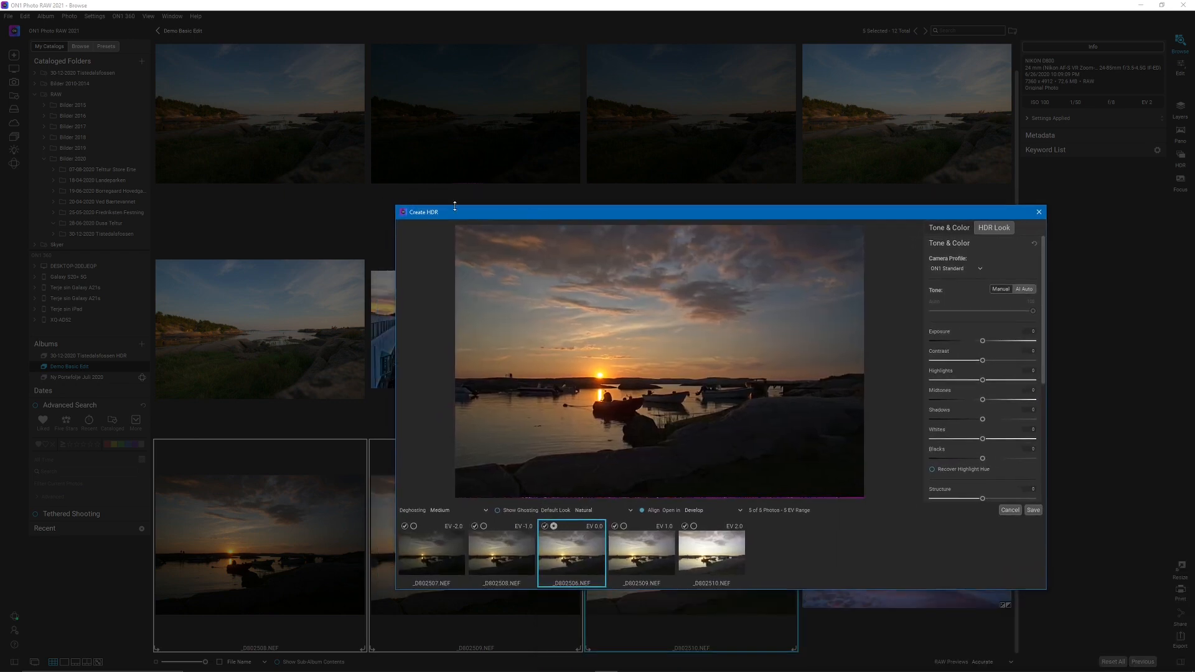
drag(396, 206, 0, 0)
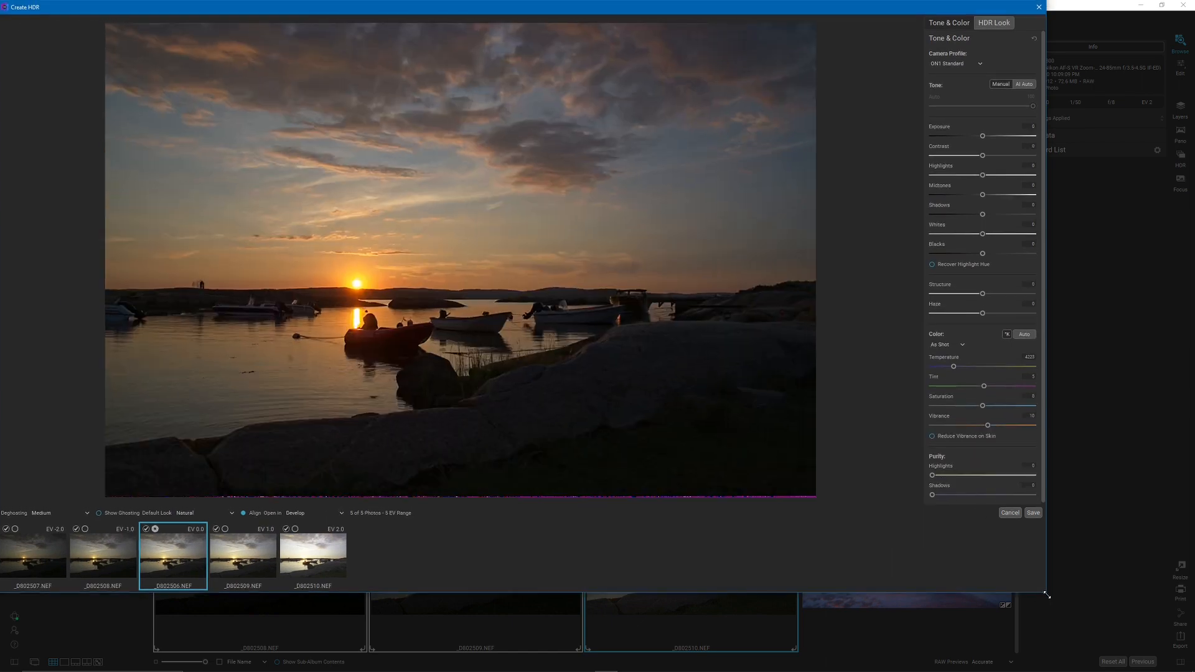
drag(1047, 596, 1194, 671)
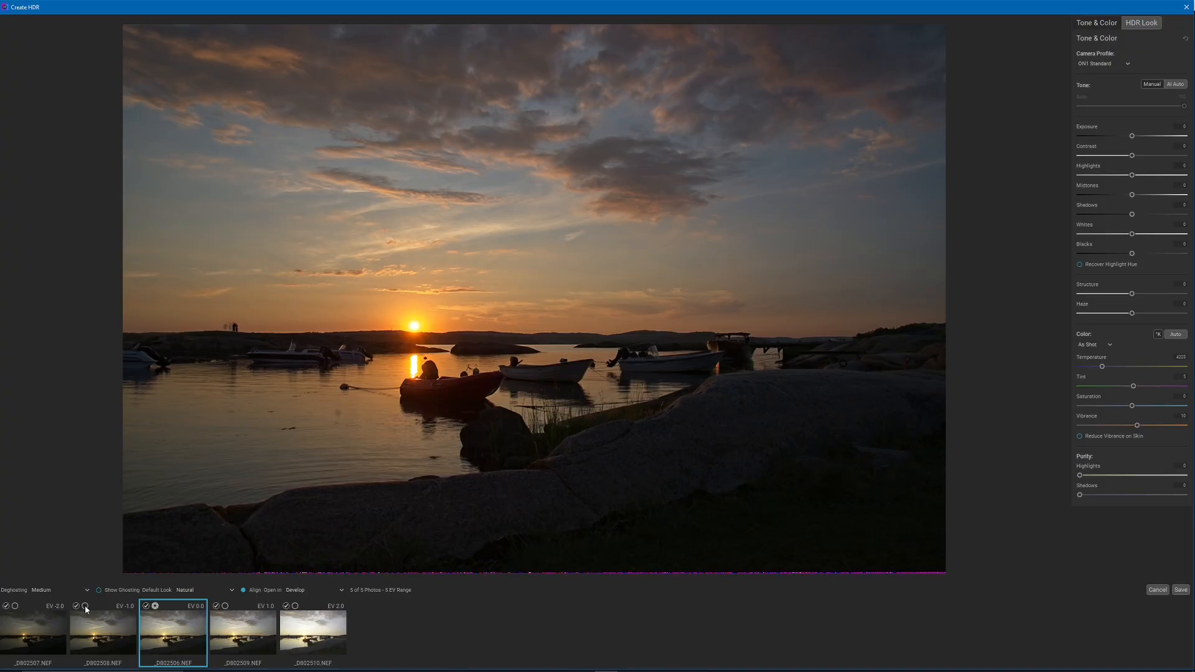
- Try _D802508.NEF as the reference exposure and switch the reference back to _D802506.NEF
click(84, 606)
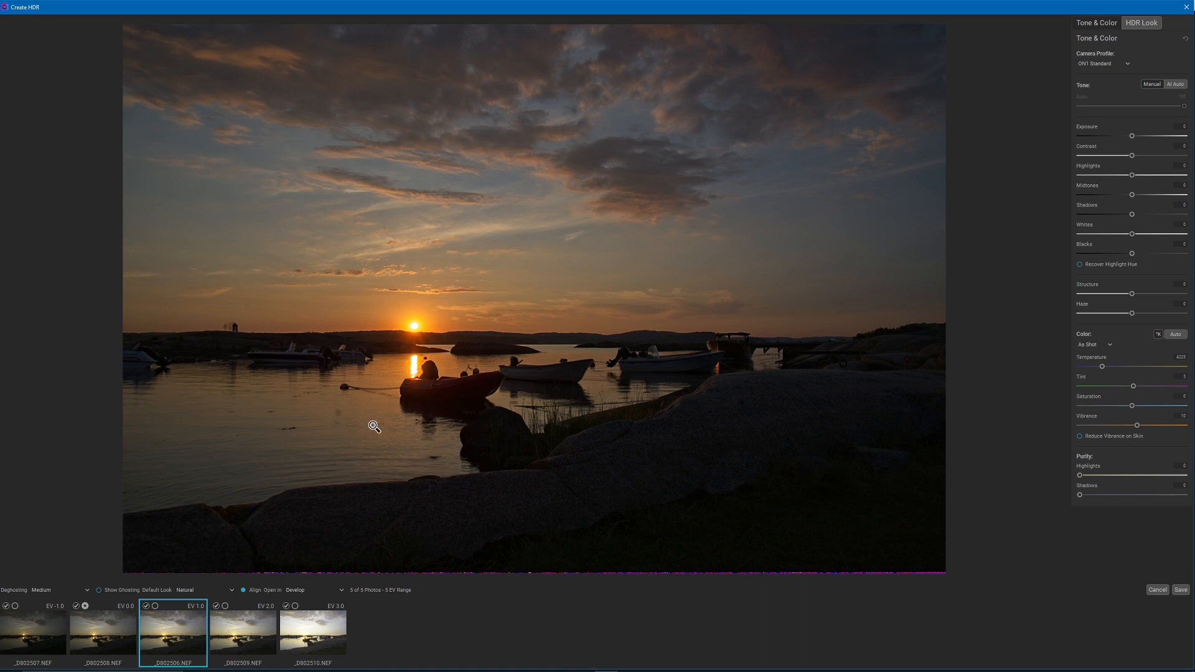
click(155, 606)
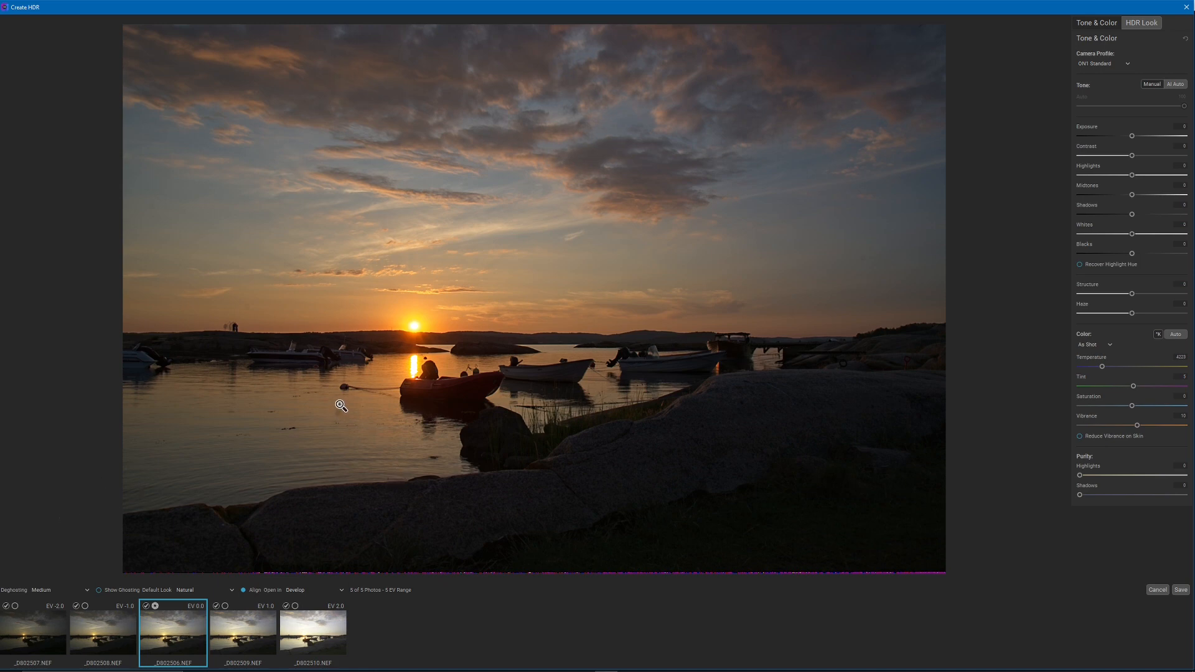
- Try the merge with deghosting Off and inspect the people on the rocks, the sun and the boats up close
click(234, 328)
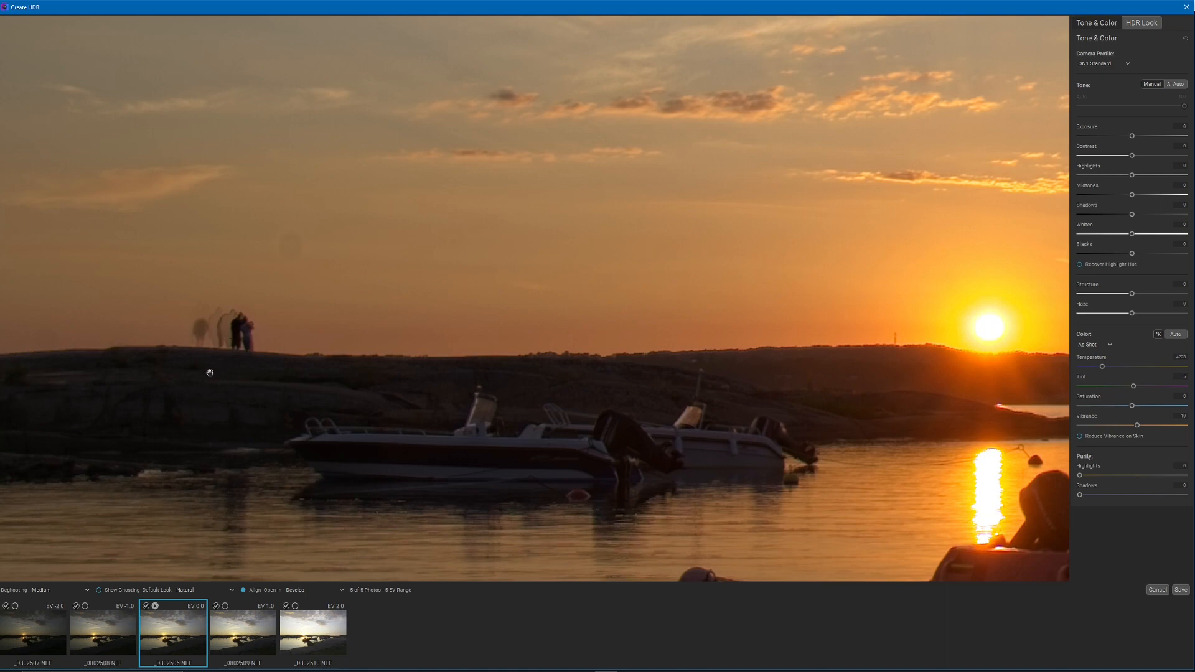
click(62, 590)
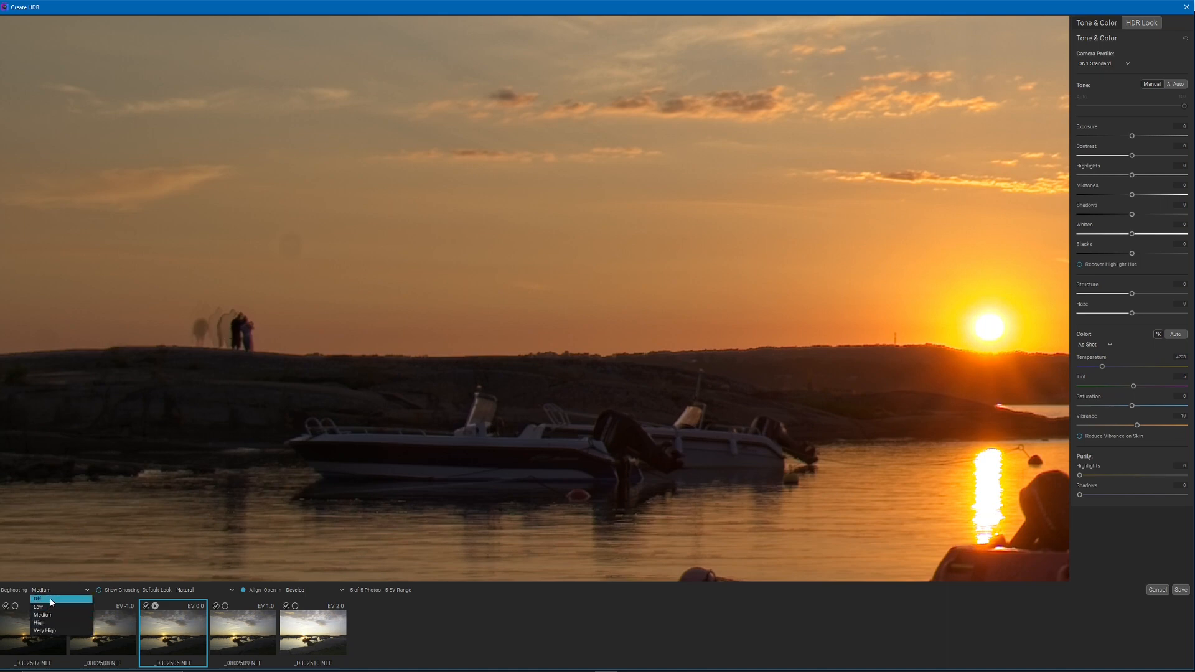
click(51, 599)
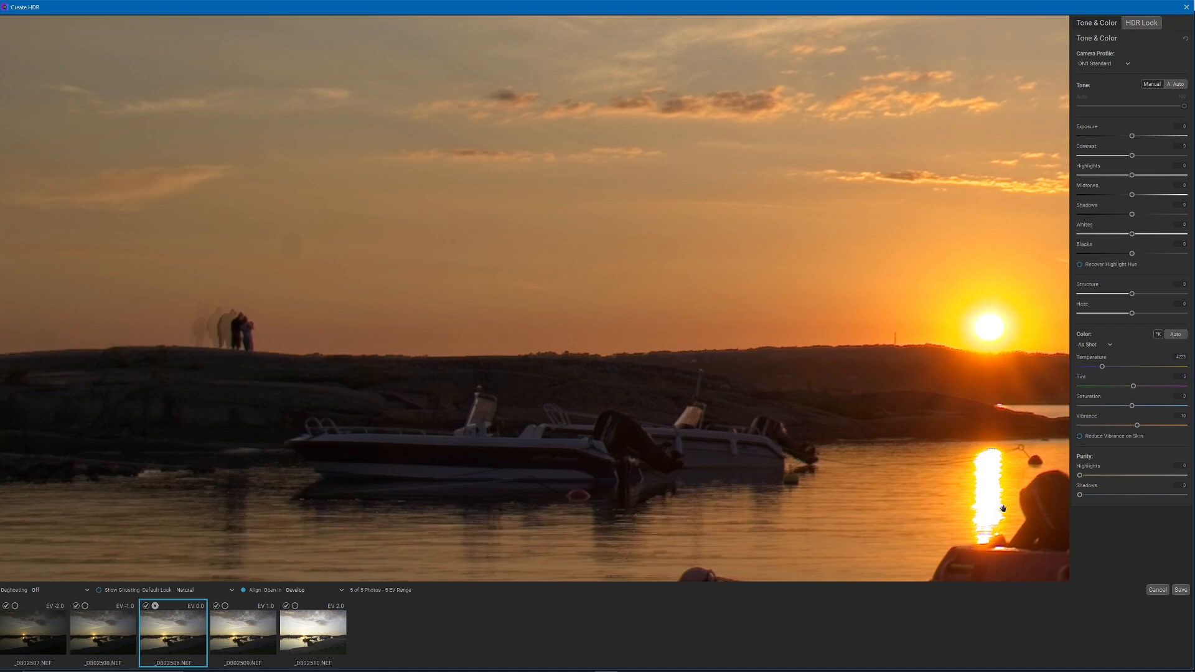
drag(996, 504, 688, 454)
drag(869, 455, 741, 453)
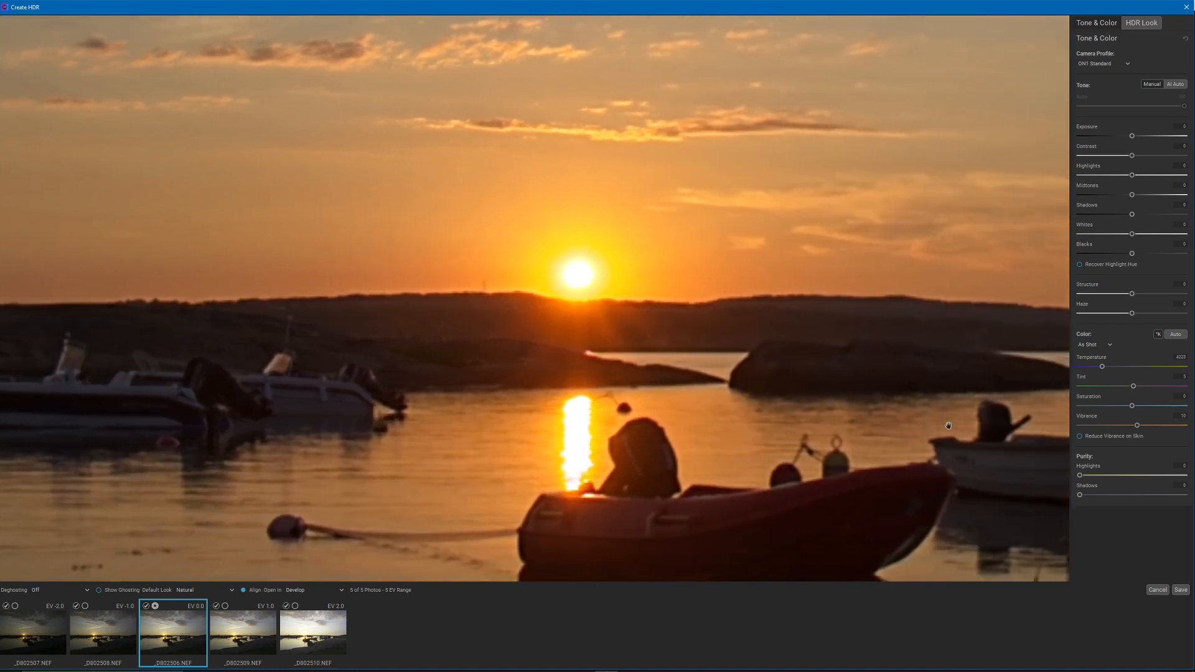
drag(949, 426, 783, 431)
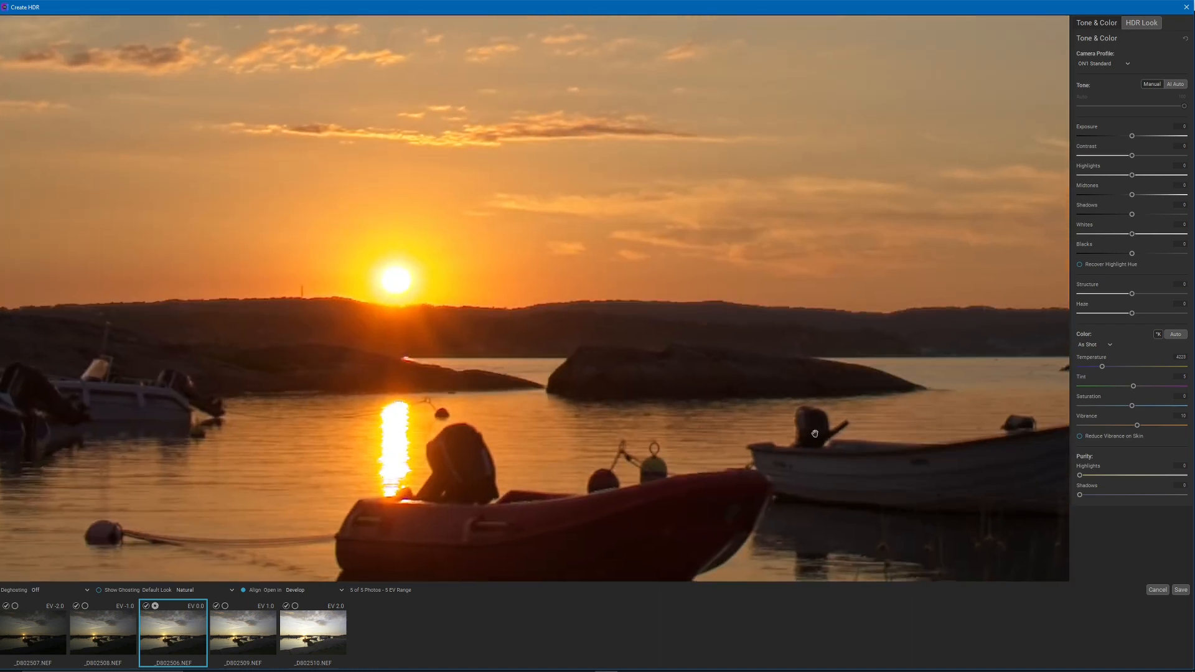
drag(330, 450, 560, 512)
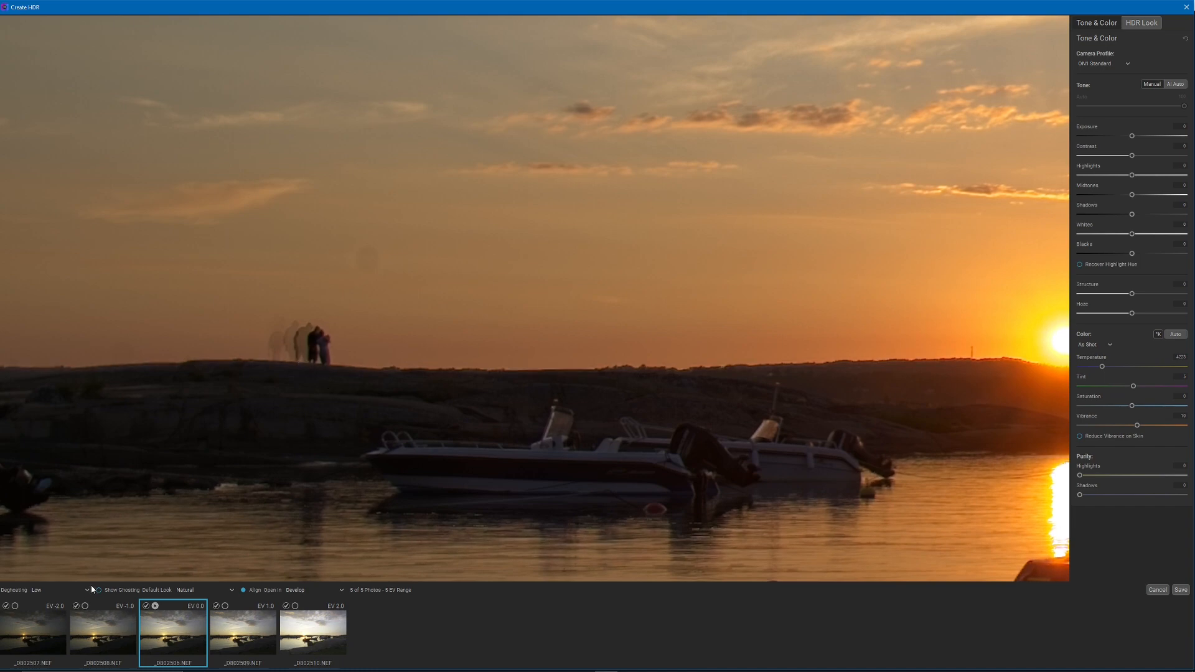
- Compare High deghosting on the people on the rocks and set deghosting to Very High
click(65, 592)
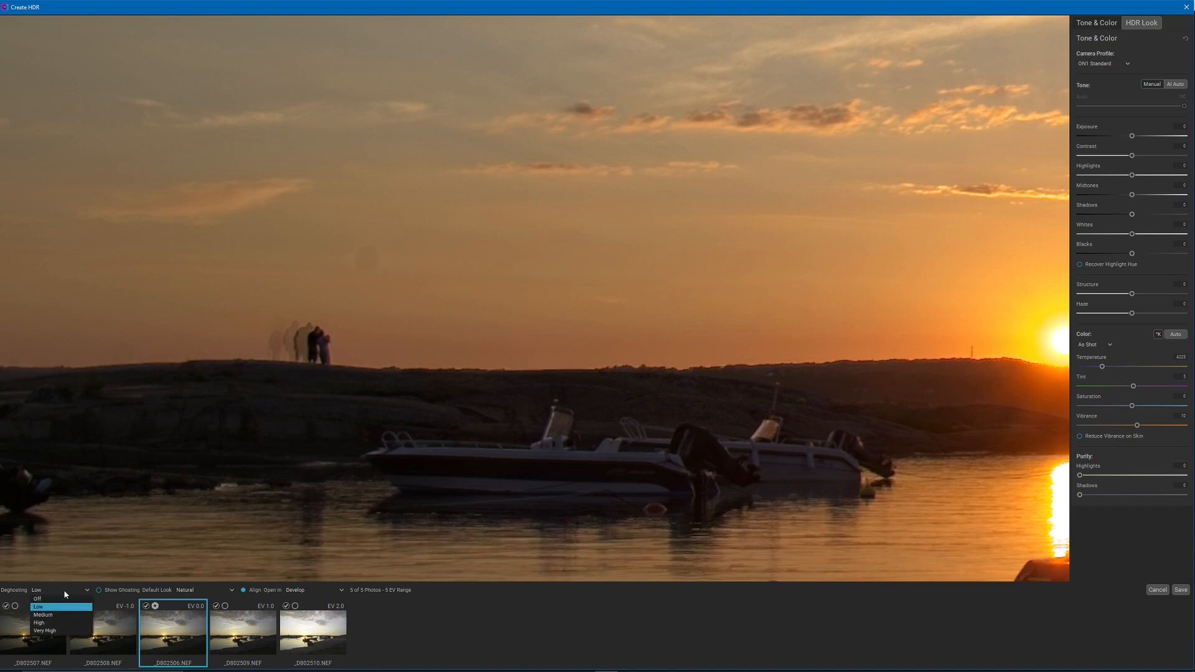
click(47, 623)
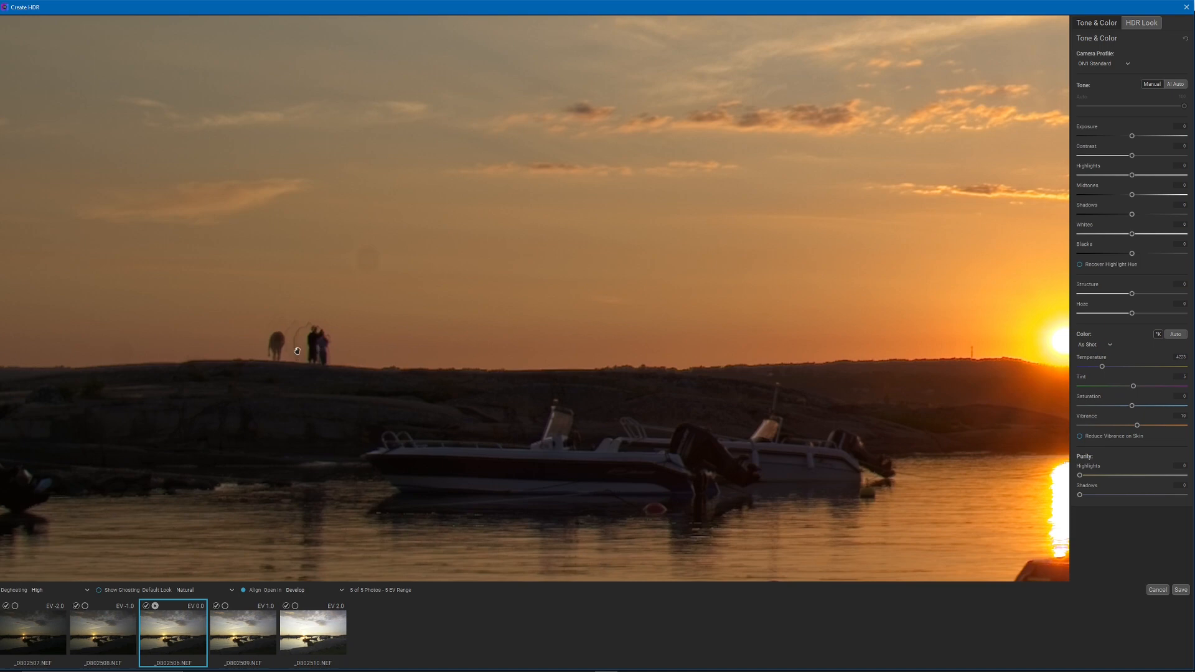
click(60, 590)
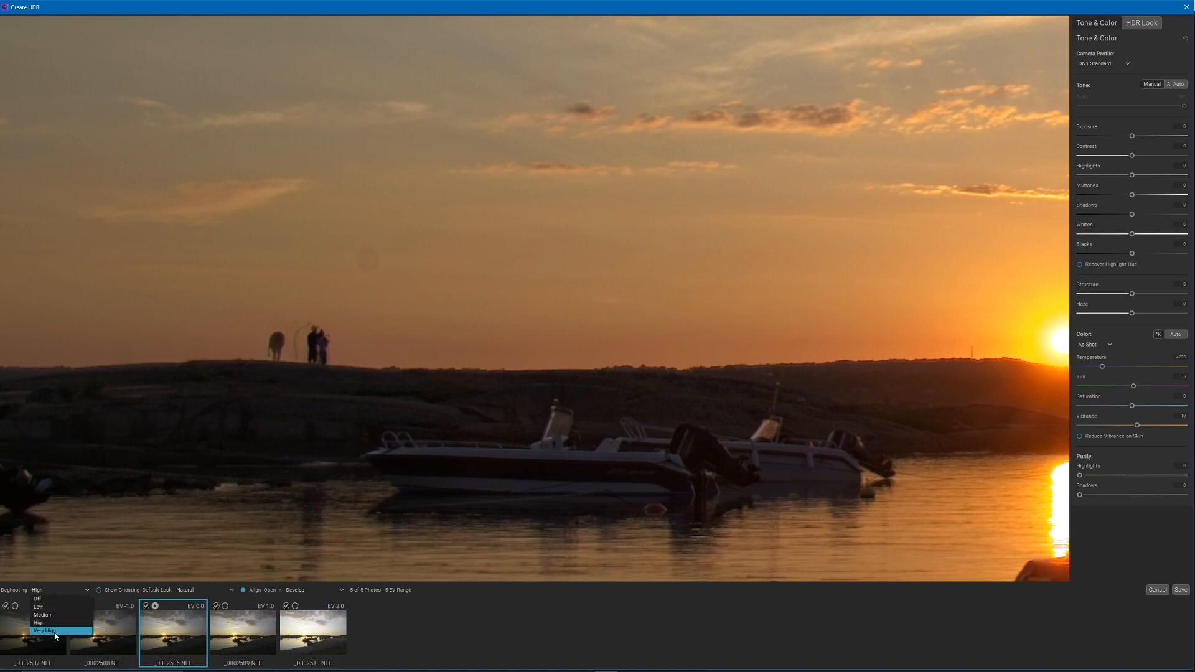
click(58, 631)
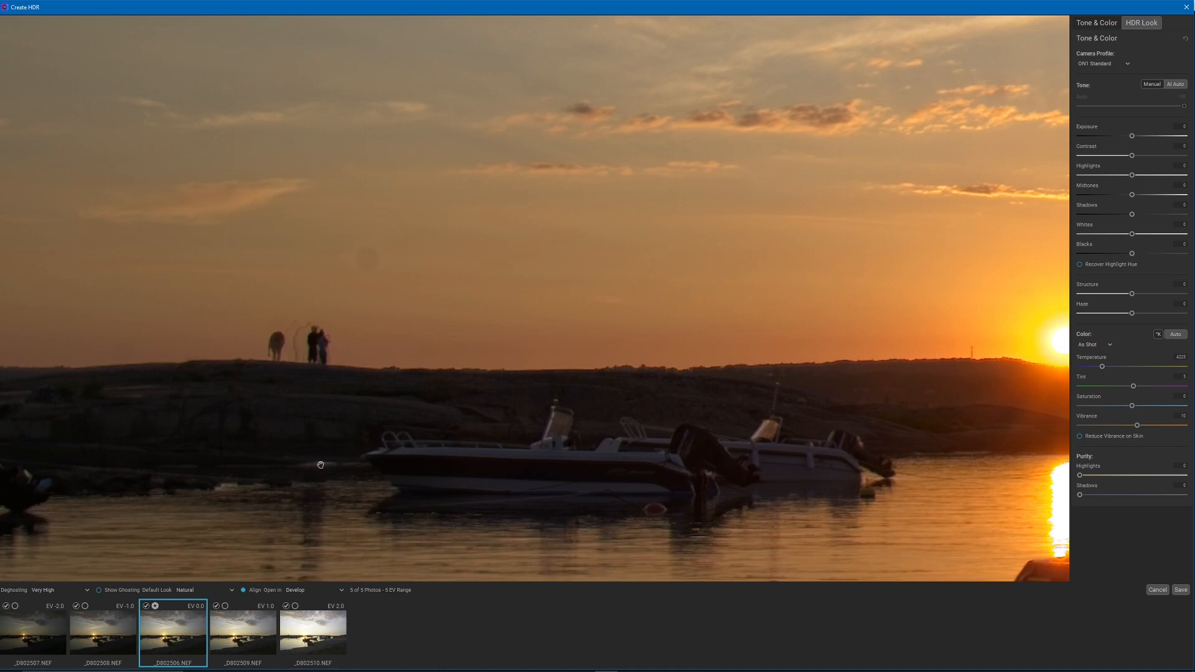
click(626, 431)
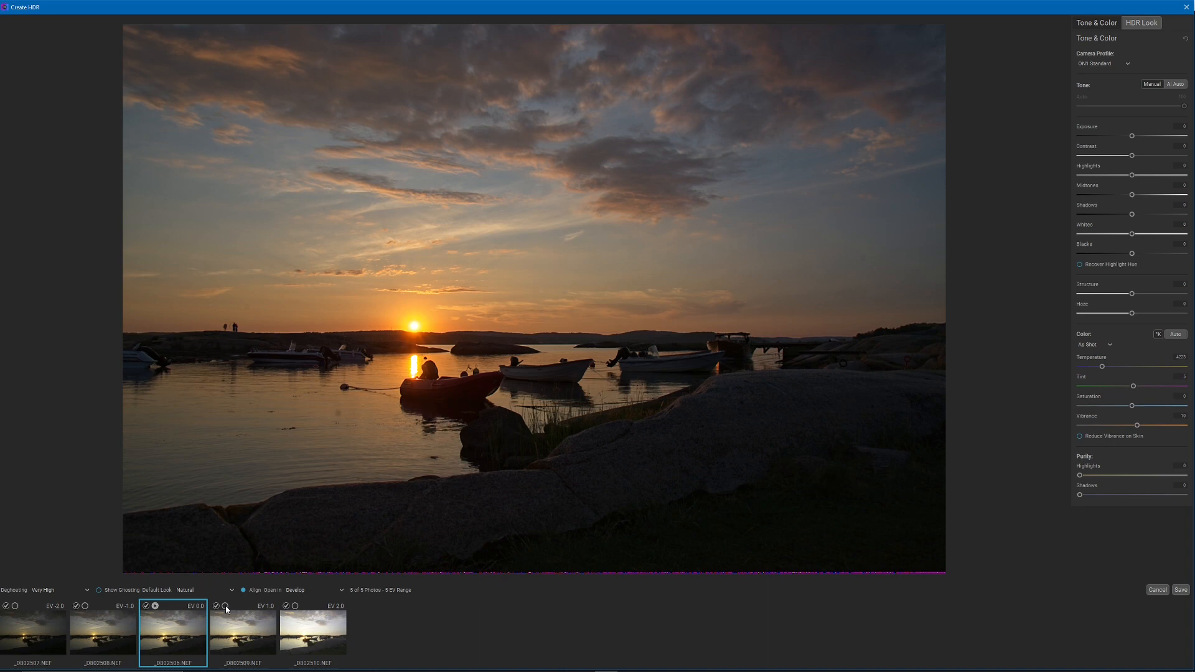
- Display the ghosting overlay to examine which areas are deghosted, and hide it again
click(98, 591)
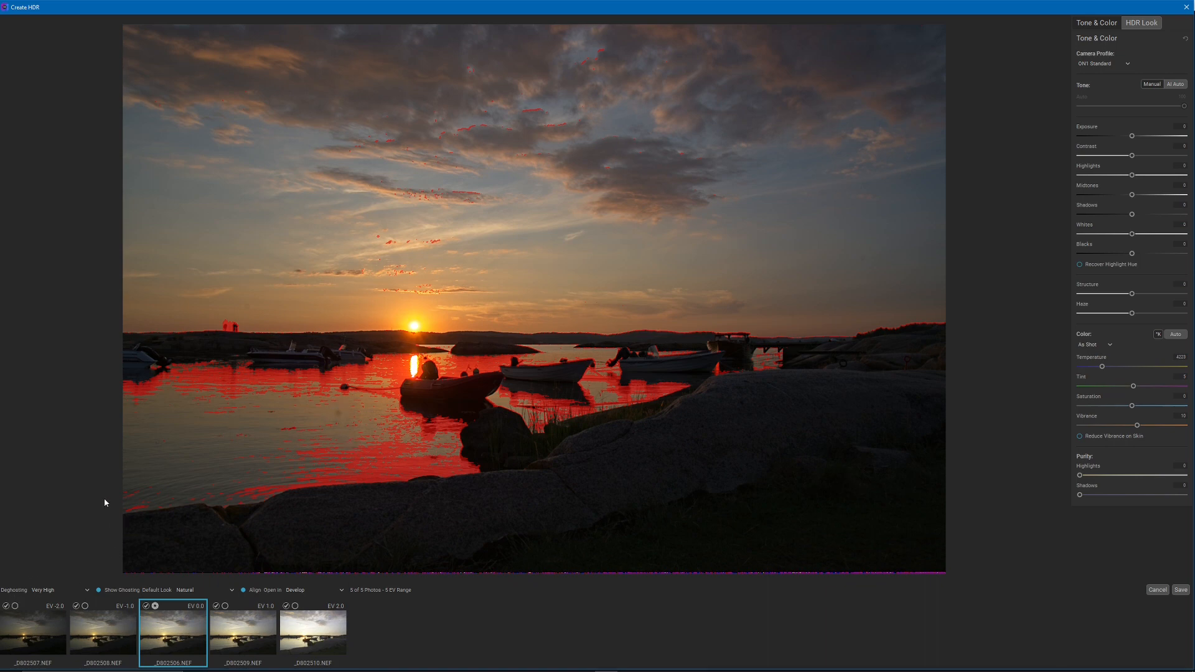
click(99, 591)
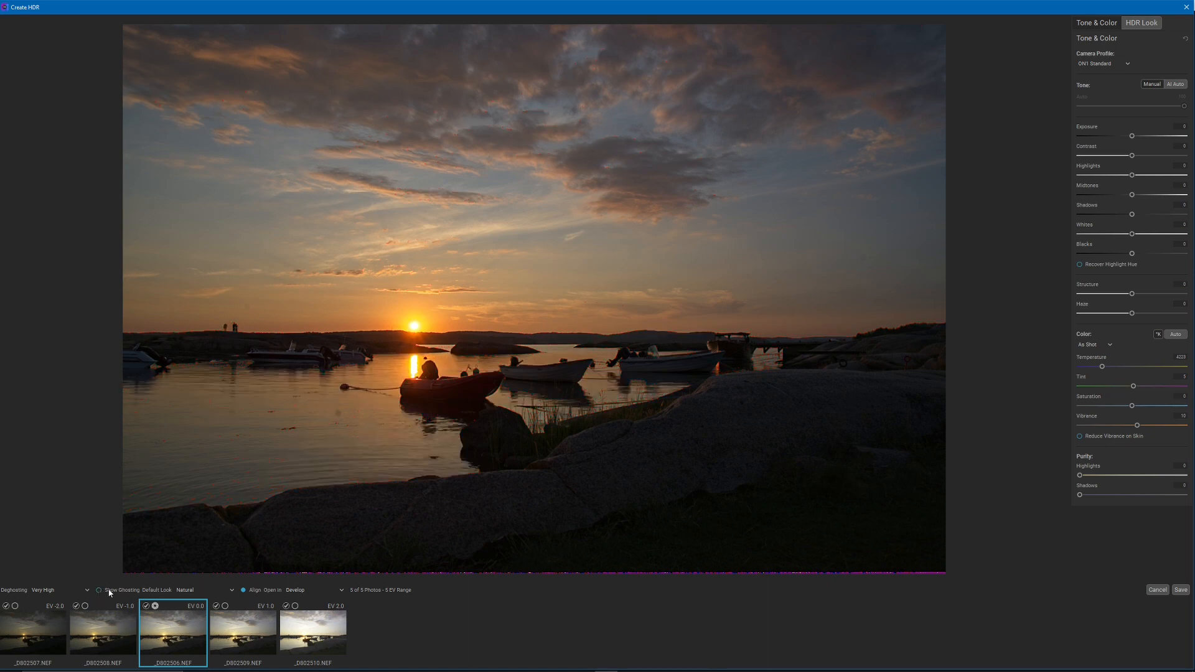
- Set the HDR default look to Natural Auto
click(187, 592)
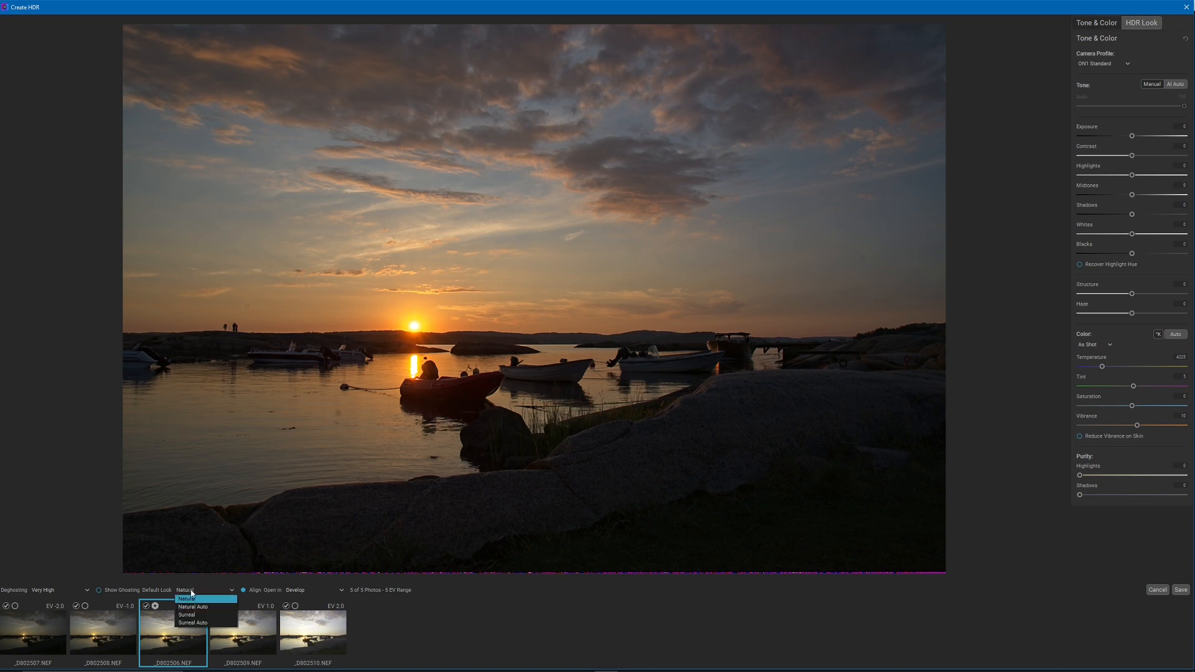
click(199, 607)
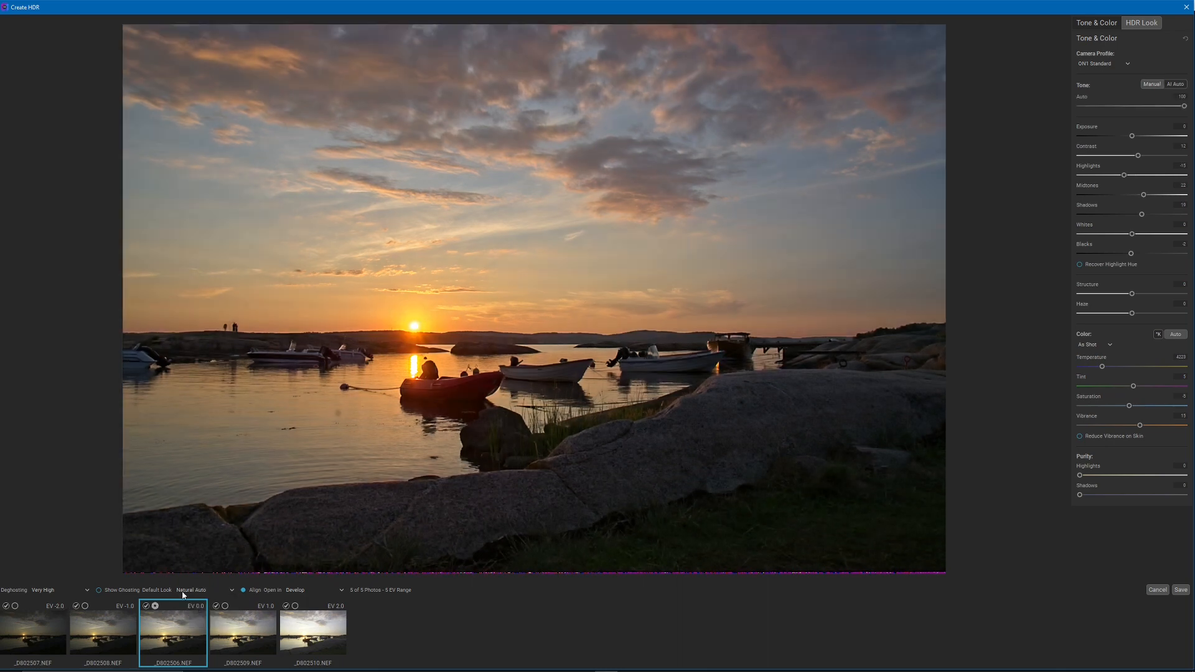
- Compare the Surreal and Surreal Auto looks, inspect the sun up close, and return the default look to Natural Auto
click(183, 596)
click(193, 616)
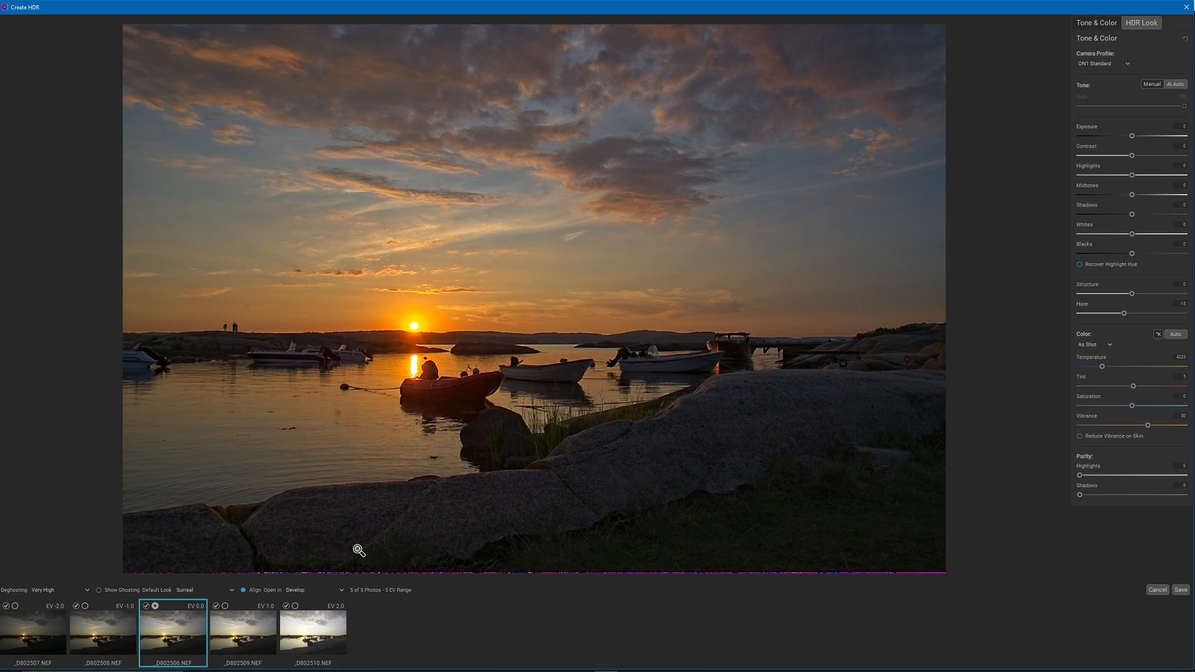
click(193, 592)
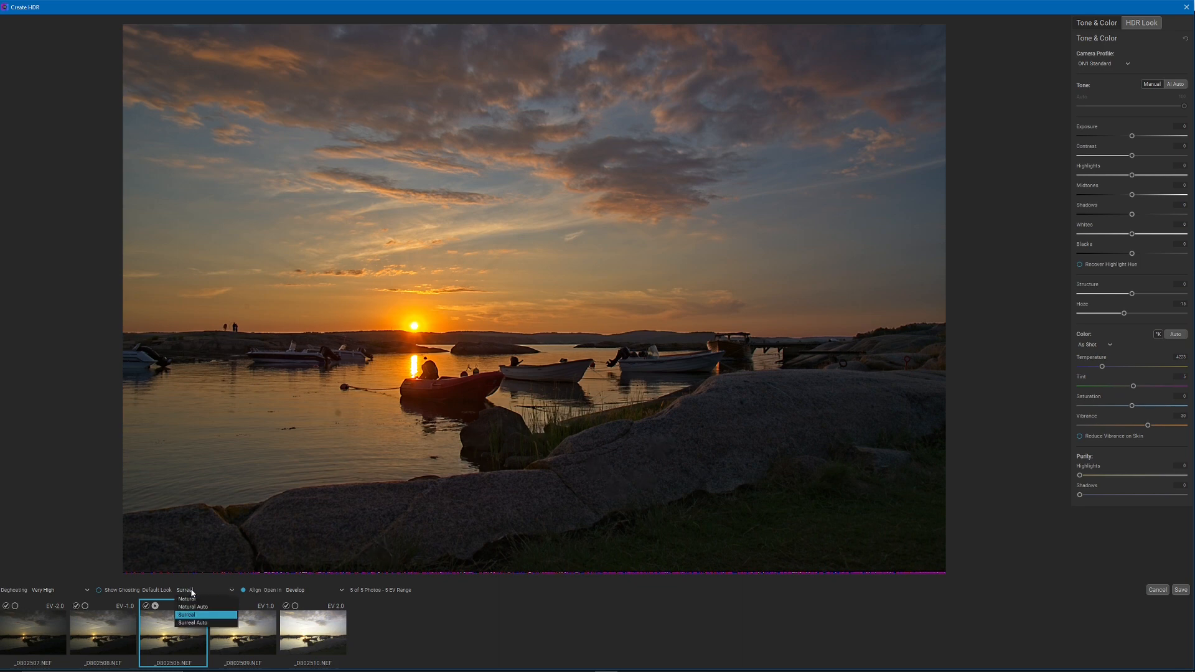
click(188, 623)
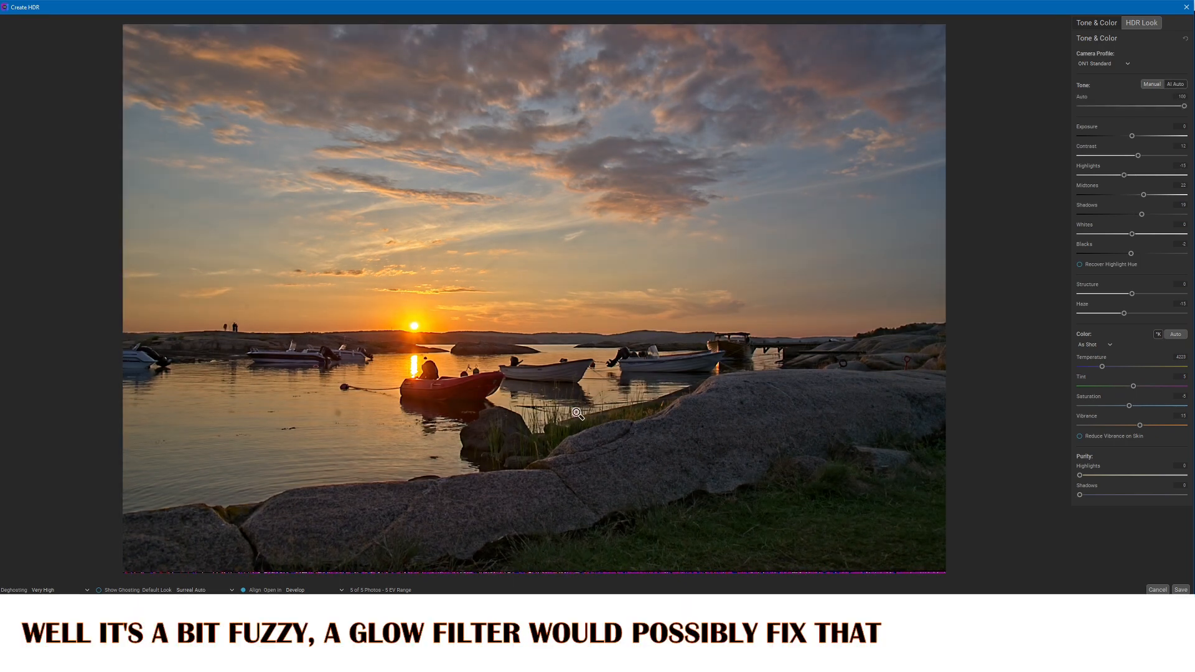
click(414, 328)
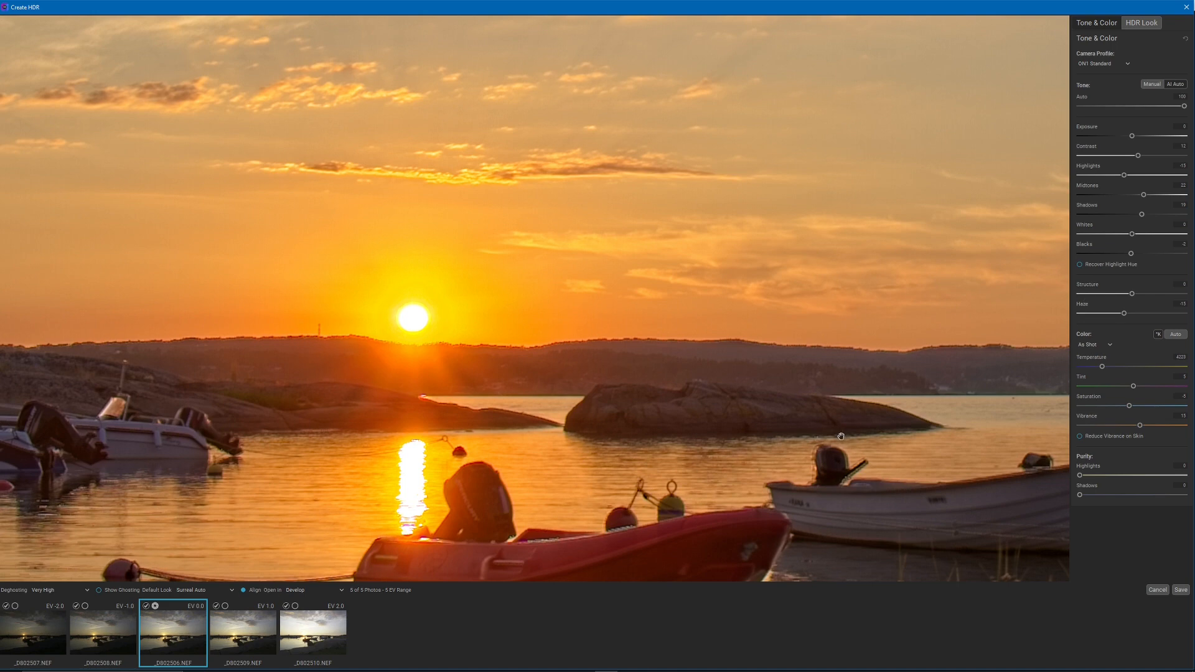
click(500, 372)
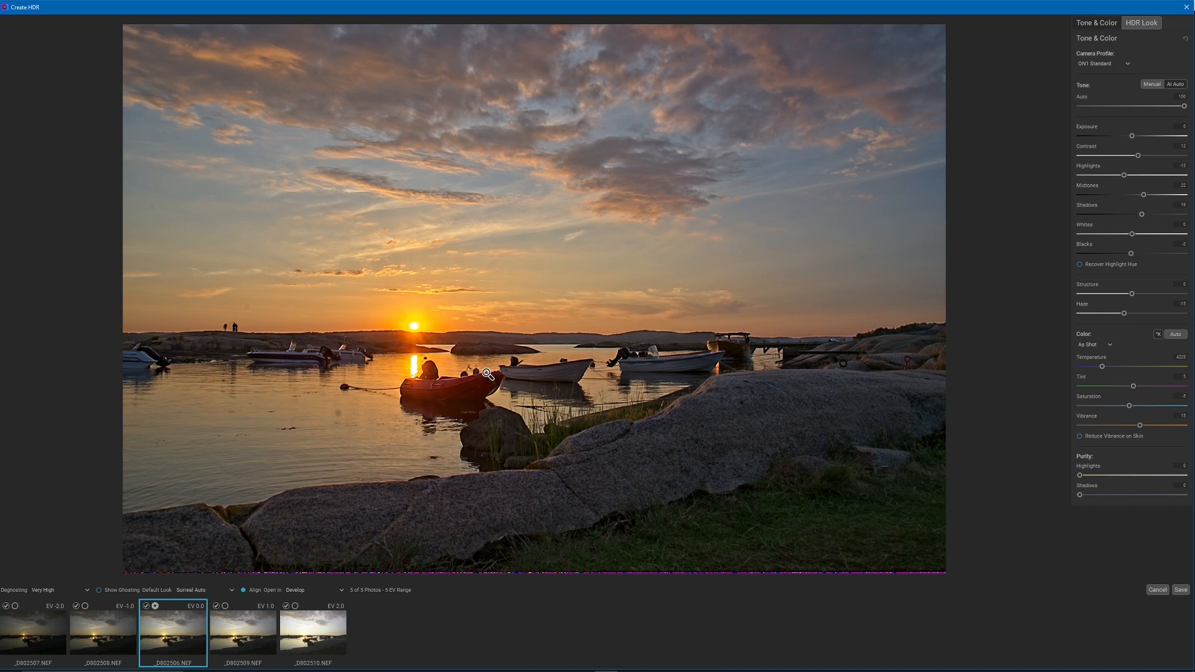
click(197, 590)
click(200, 607)
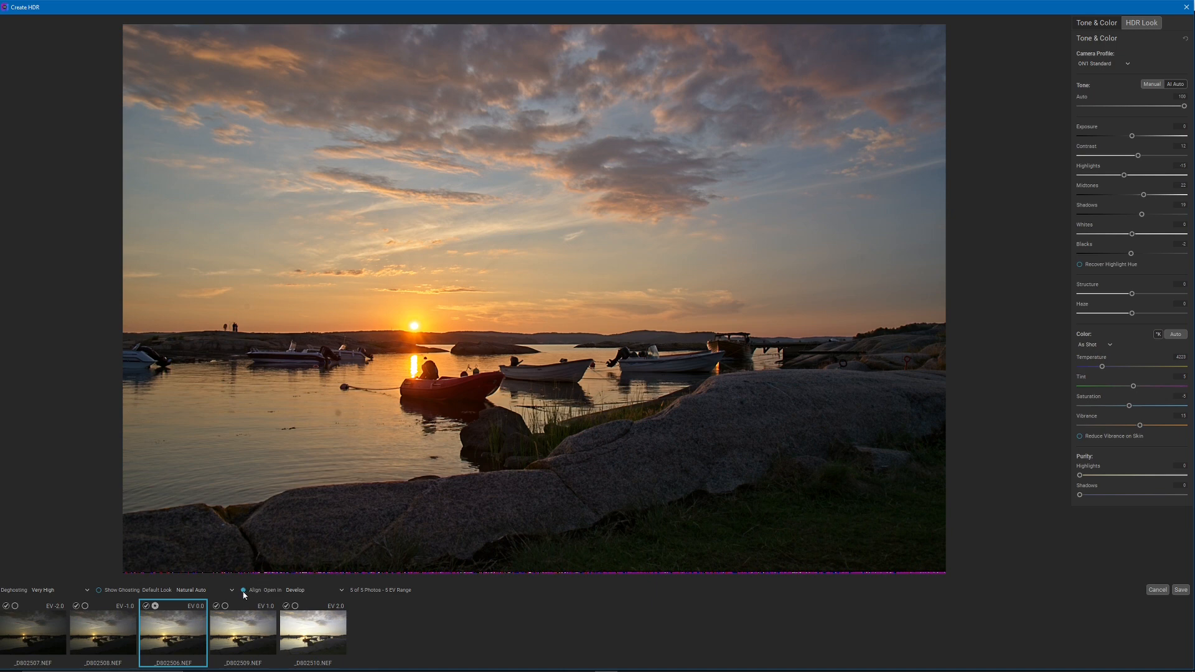
- Keep Develop as the destination for the merged photo and save the HDR
click(297, 593)
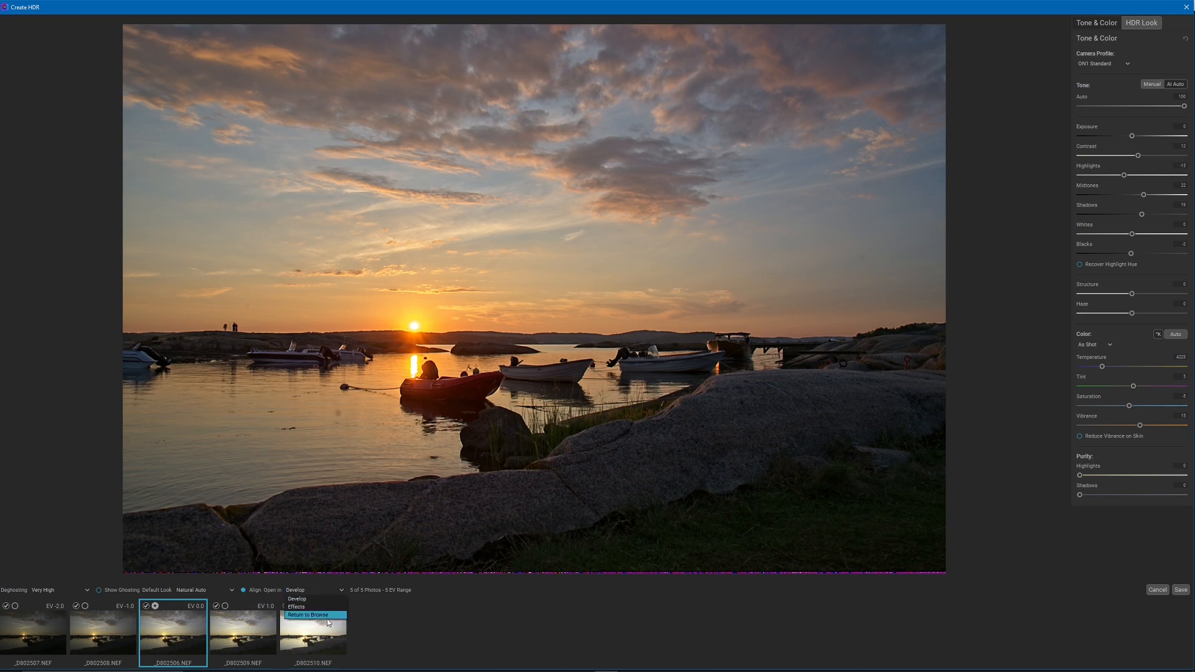
click(534, 615)
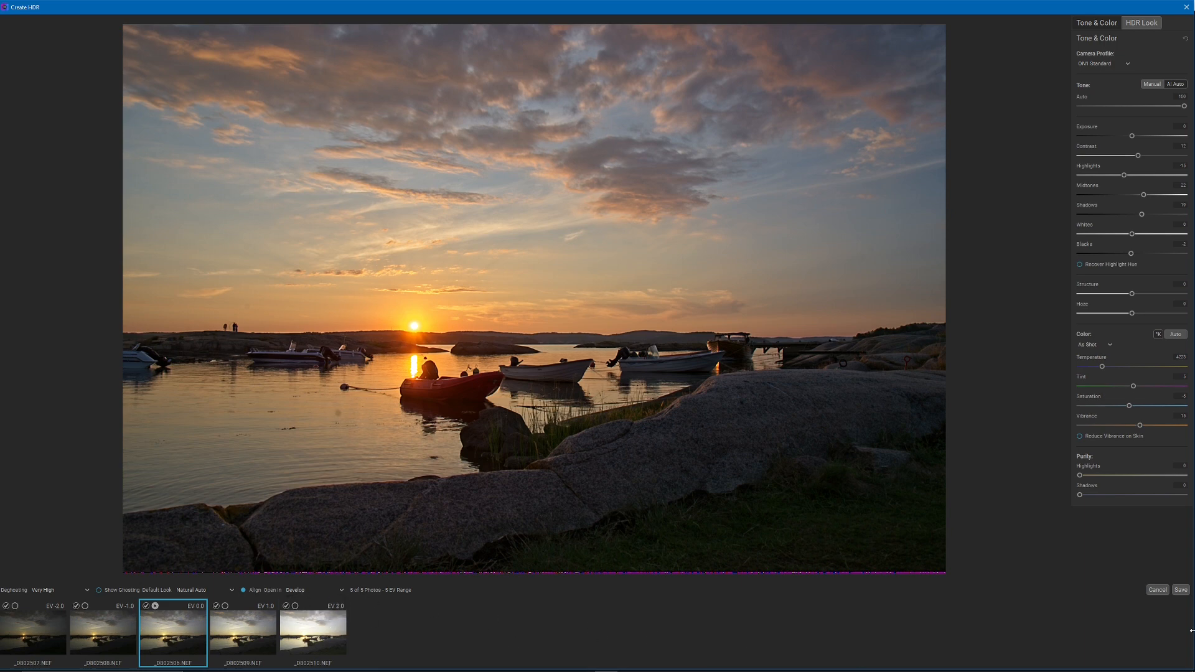
click(1185, 591)
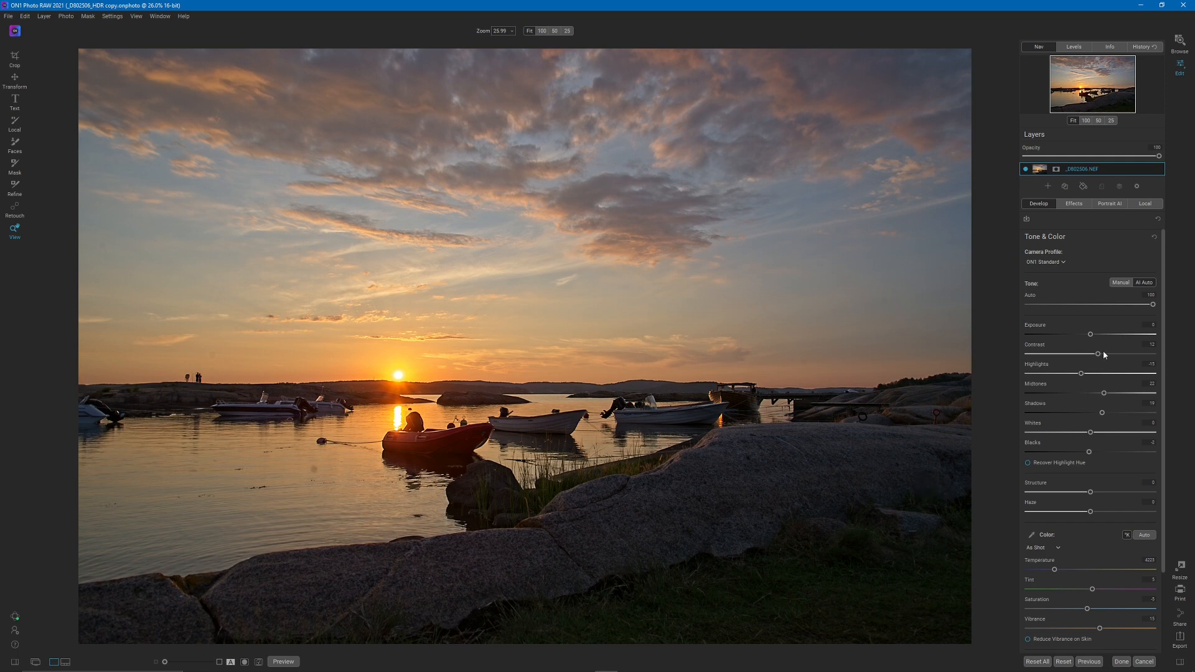
- Raise Contrast to 23 and Shadows to about 43, checking the boats up close and the histogram
drag(1102, 354, 1106, 355)
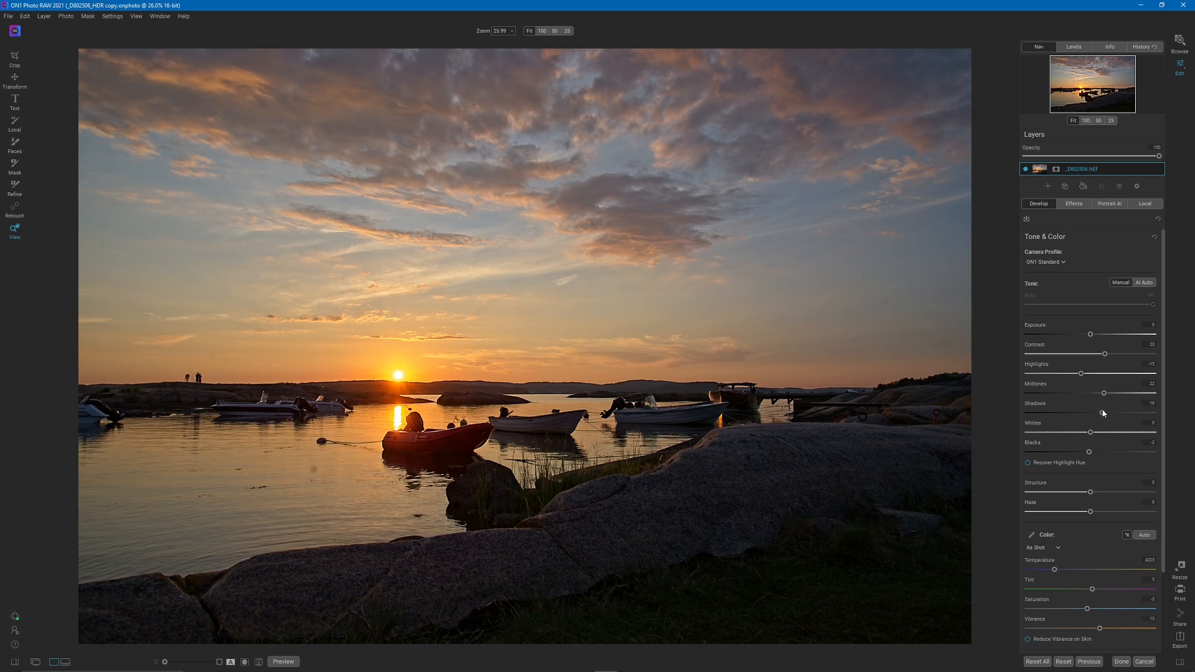
drag(1107, 413, 1113, 414)
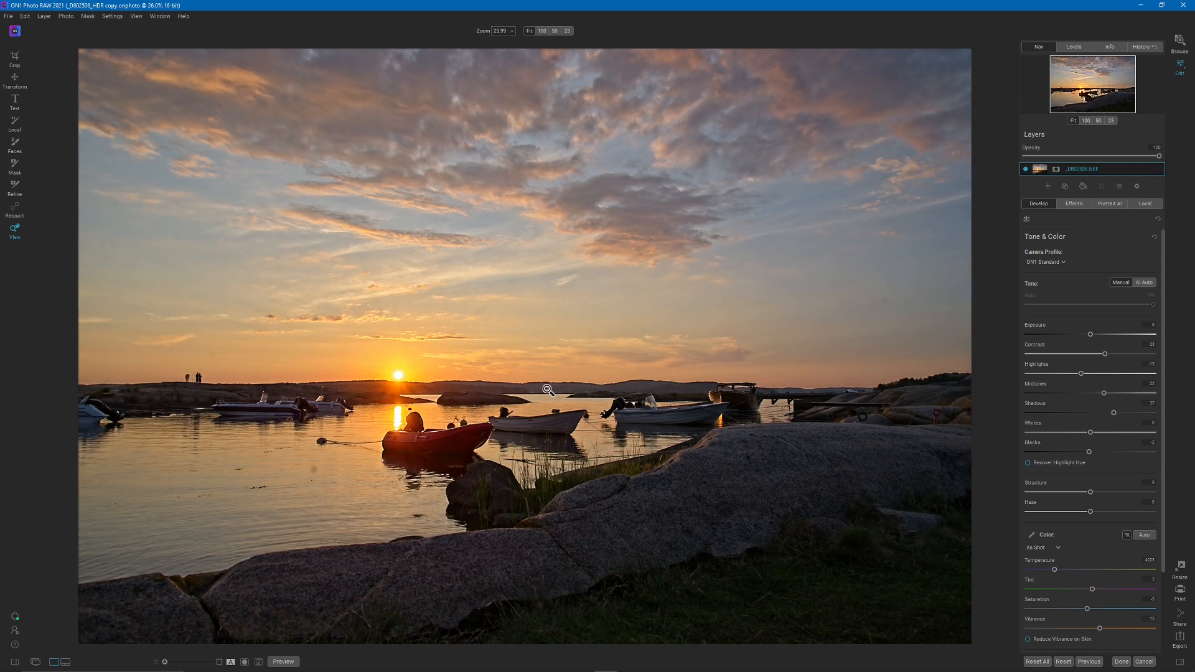
click(518, 395)
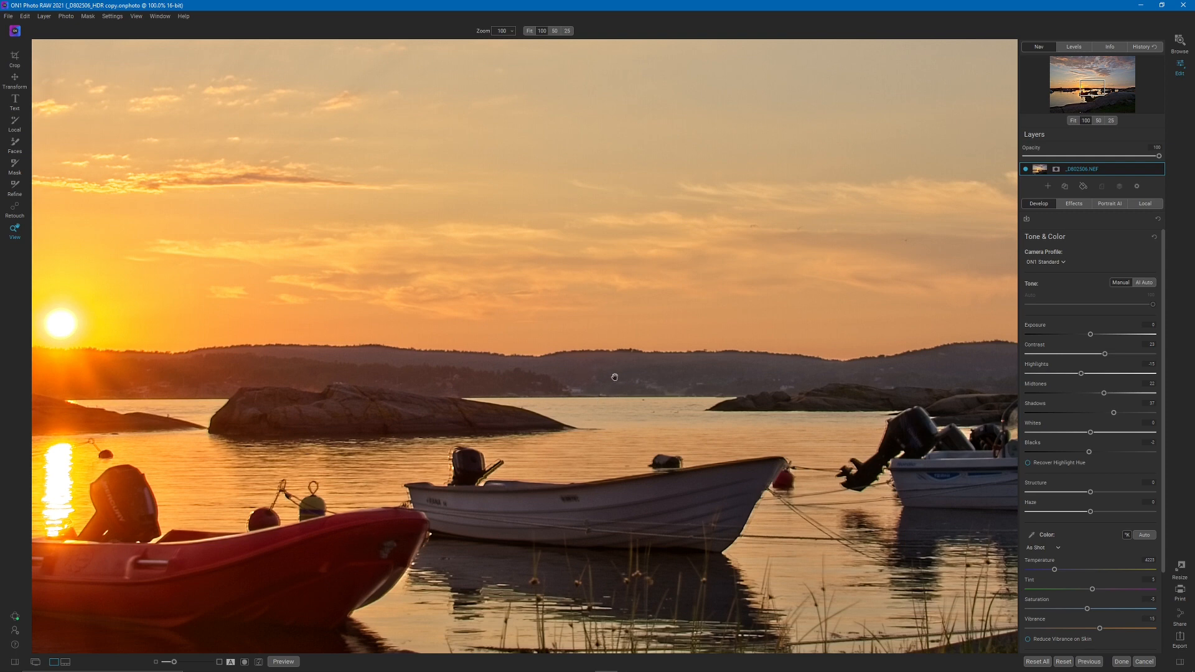
click(719, 384)
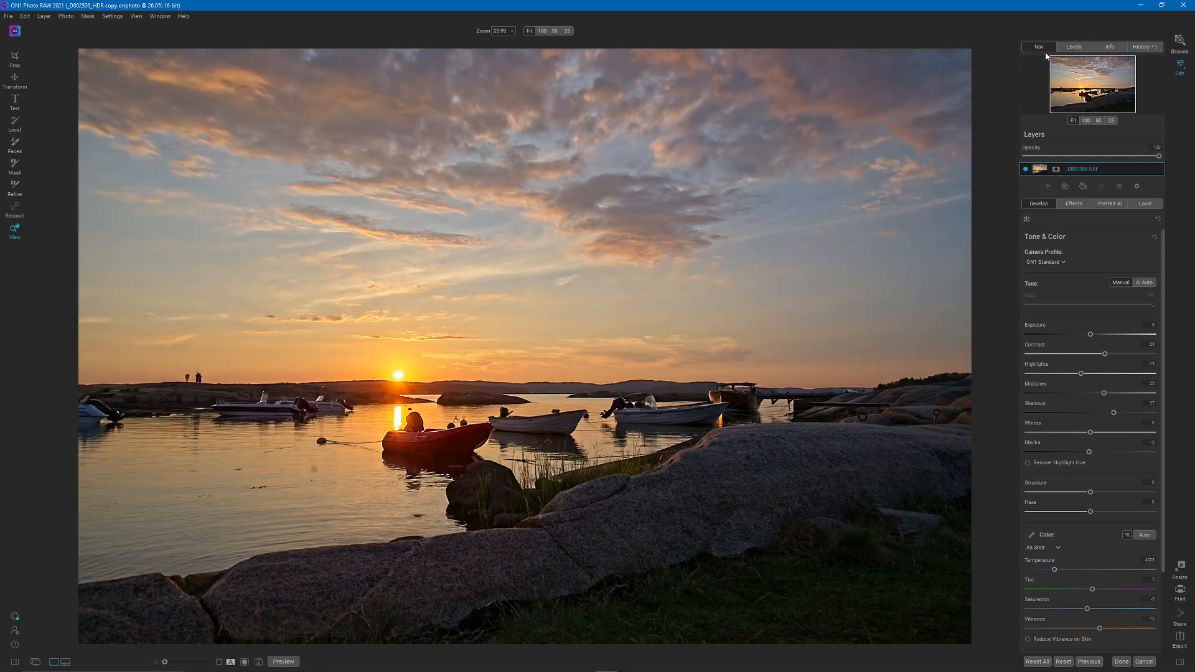
click(1074, 46)
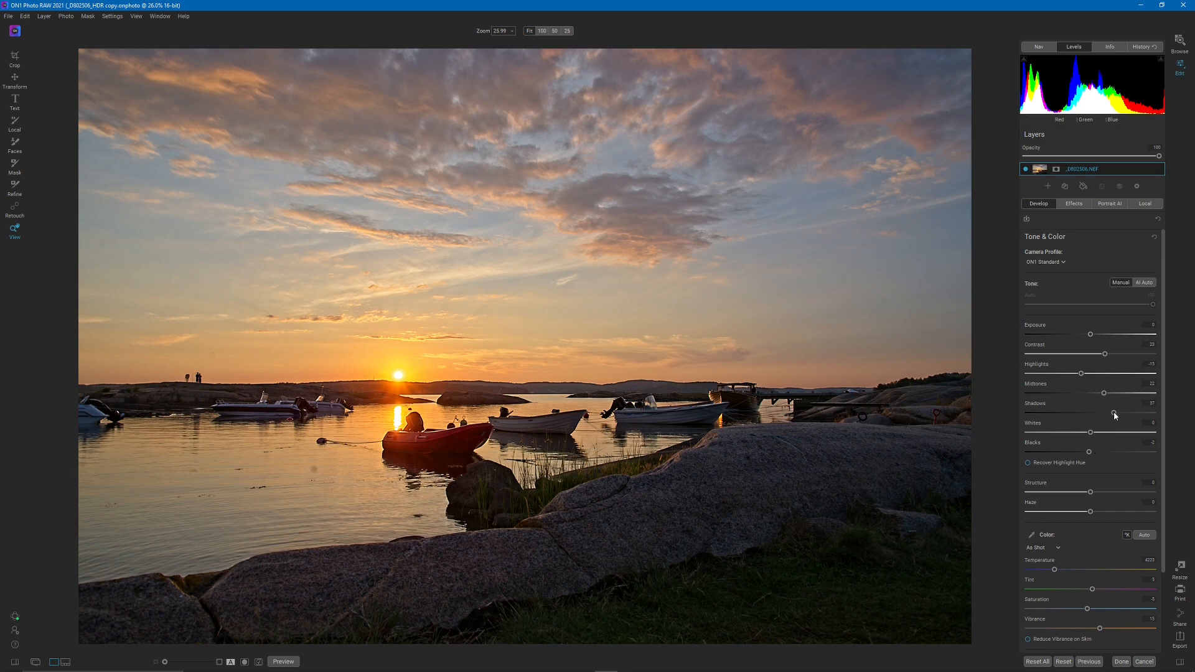
drag(1113, 412, 1117, 413)
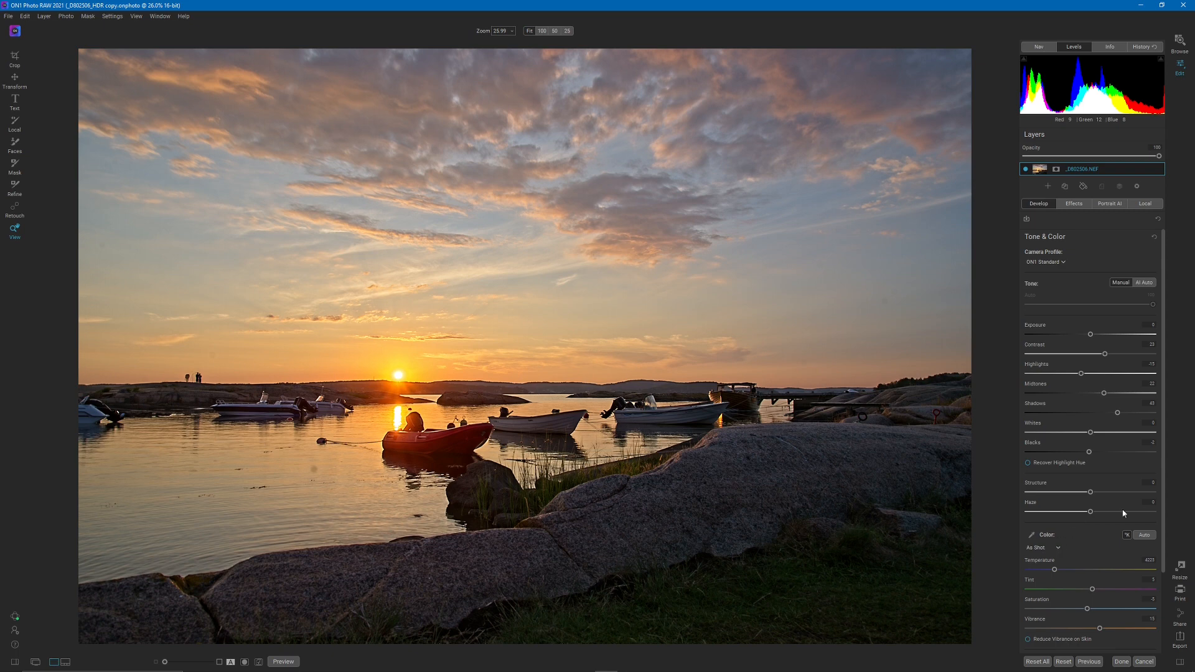
- Apply automatic white balance, fine-tune the temperature to about 4300, and shift the tint slightly toward magenta
scroll(1133, 501, down, 2)
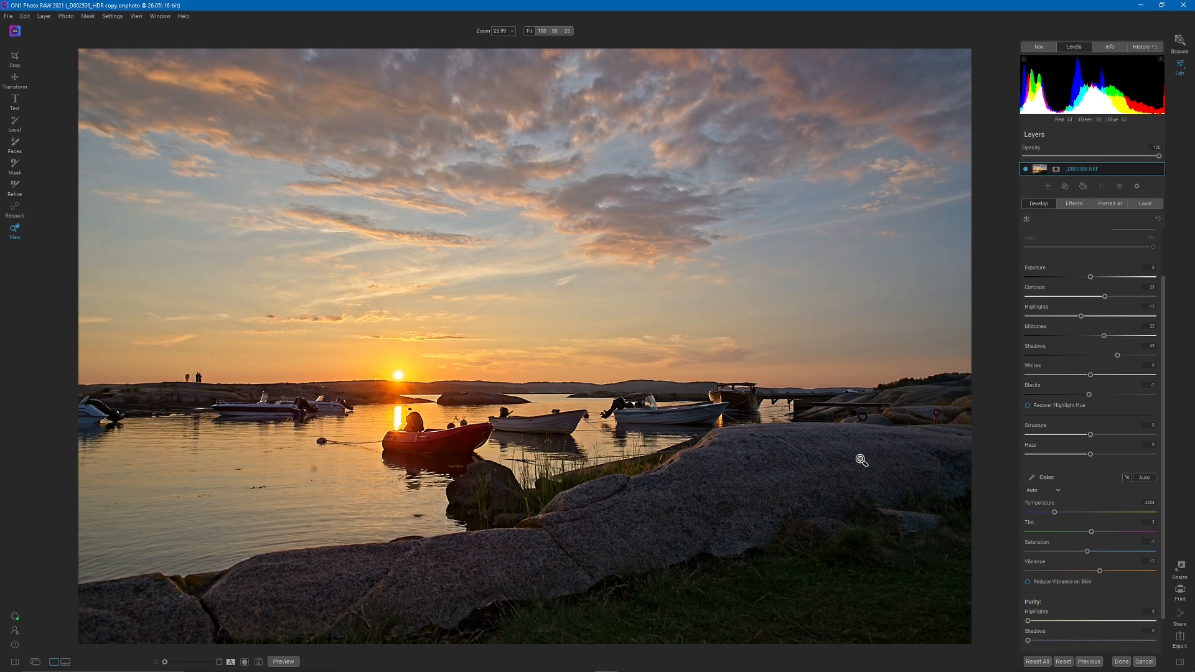
drag(1056, 513, 1058, 512)
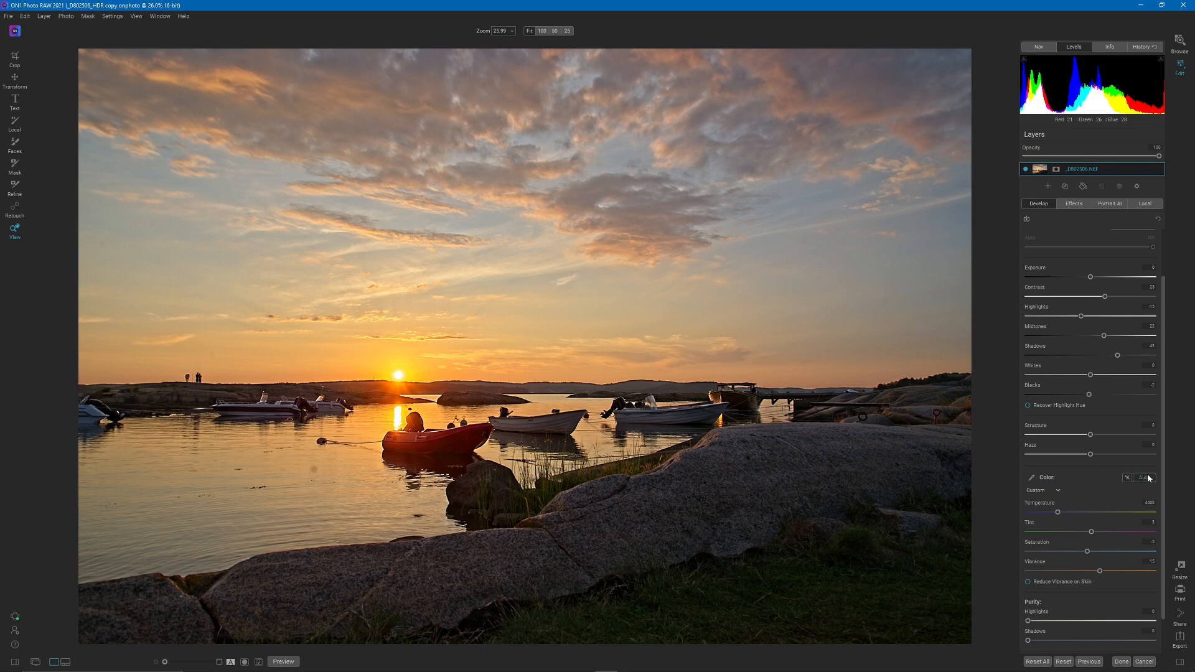
click(1057, 514)
mouse_move(1108, 574)
mouse_down()
mouse_move(1163, 576)
mouse_move(1099, 581)
mouse_up()
drag(1094, 532, 1095, 534)
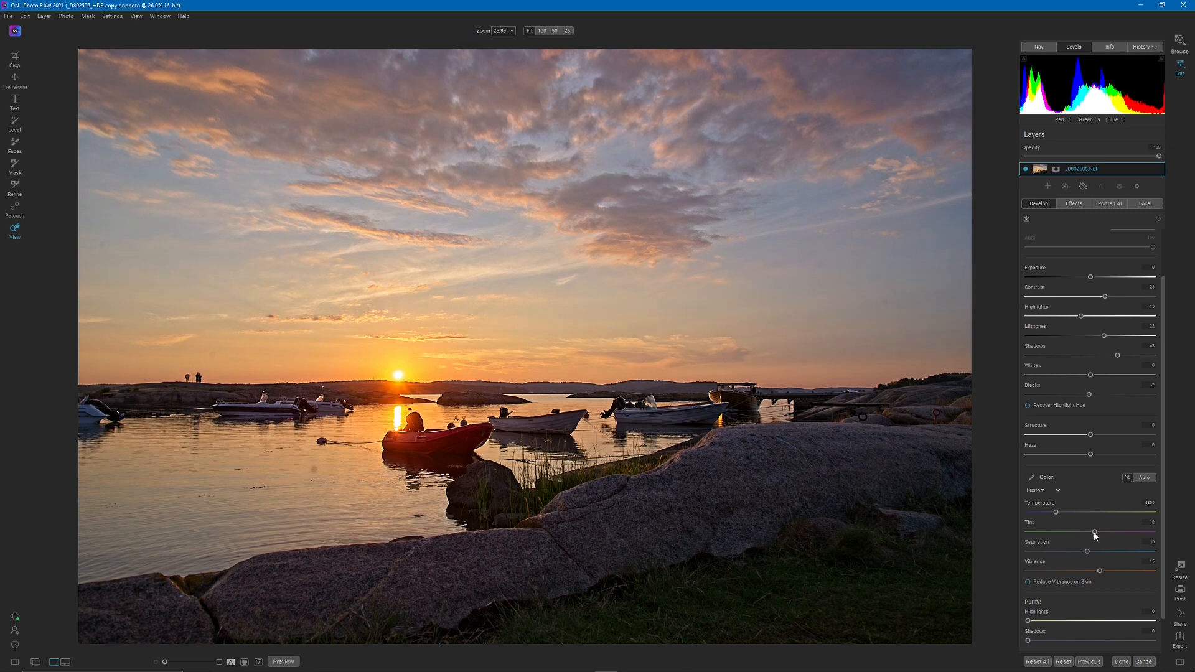
drag(1093, 534, 1093, 534)
scroll(1145, 616, down, 1)
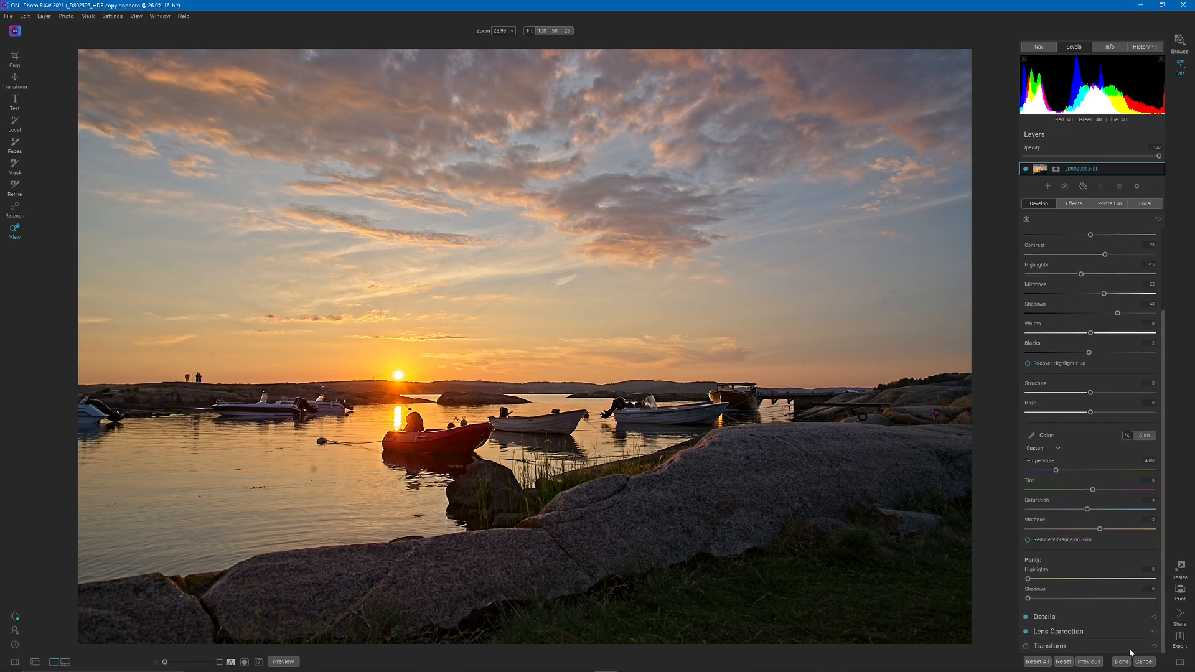
scroll(1120, 385, up, 3)
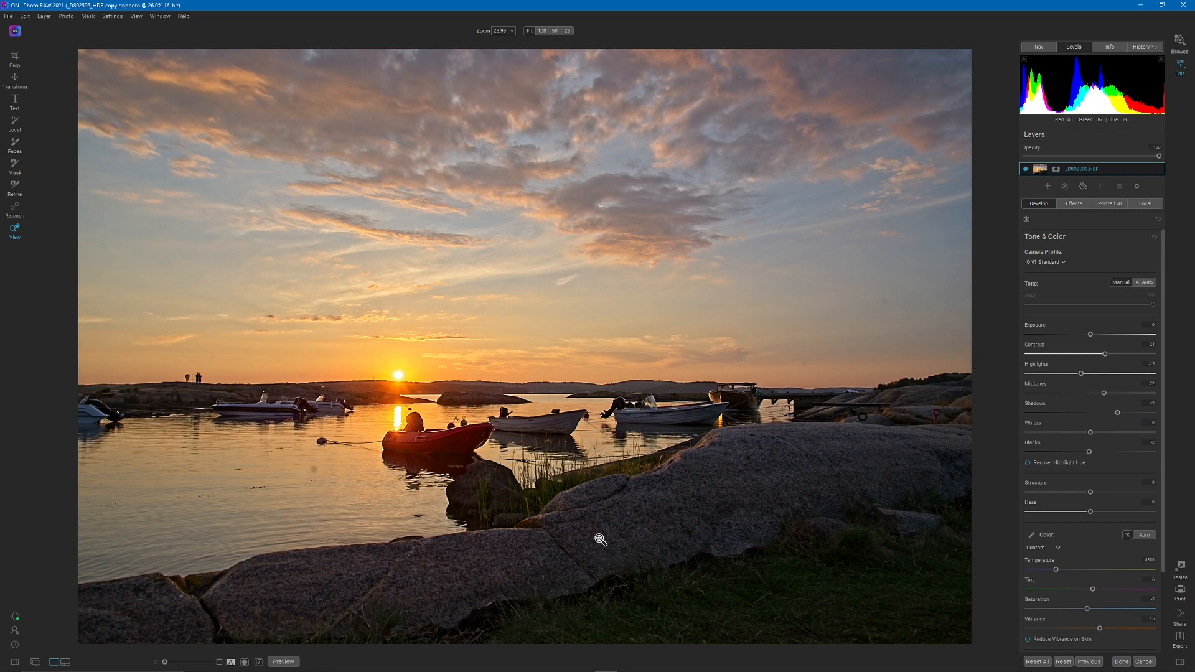
- Add a Dynamic Contrast filter and invert its mask to hide the effect from the whole photo
click(1075, 205)
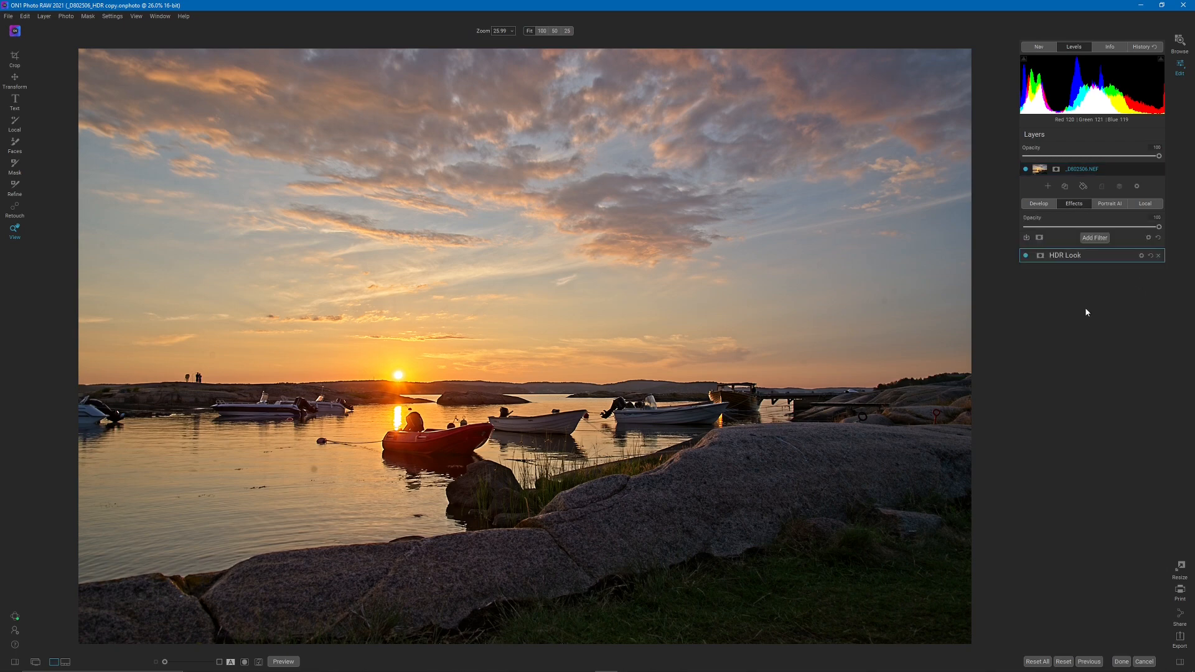
click(1097, 237)
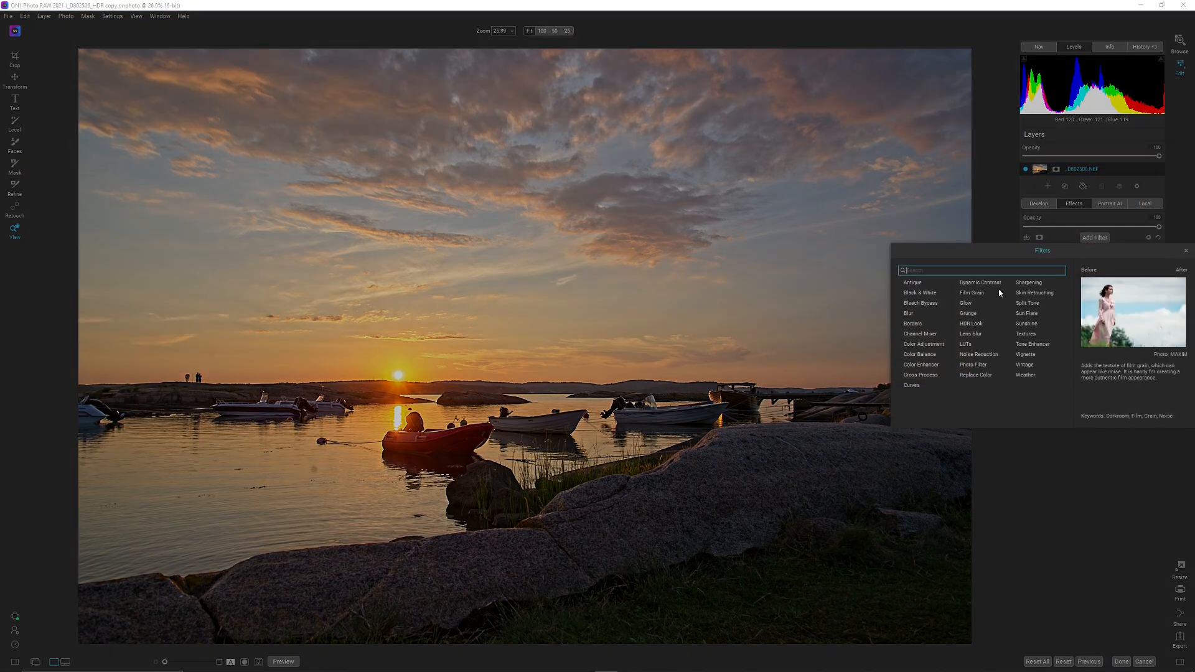
click(995, 282)
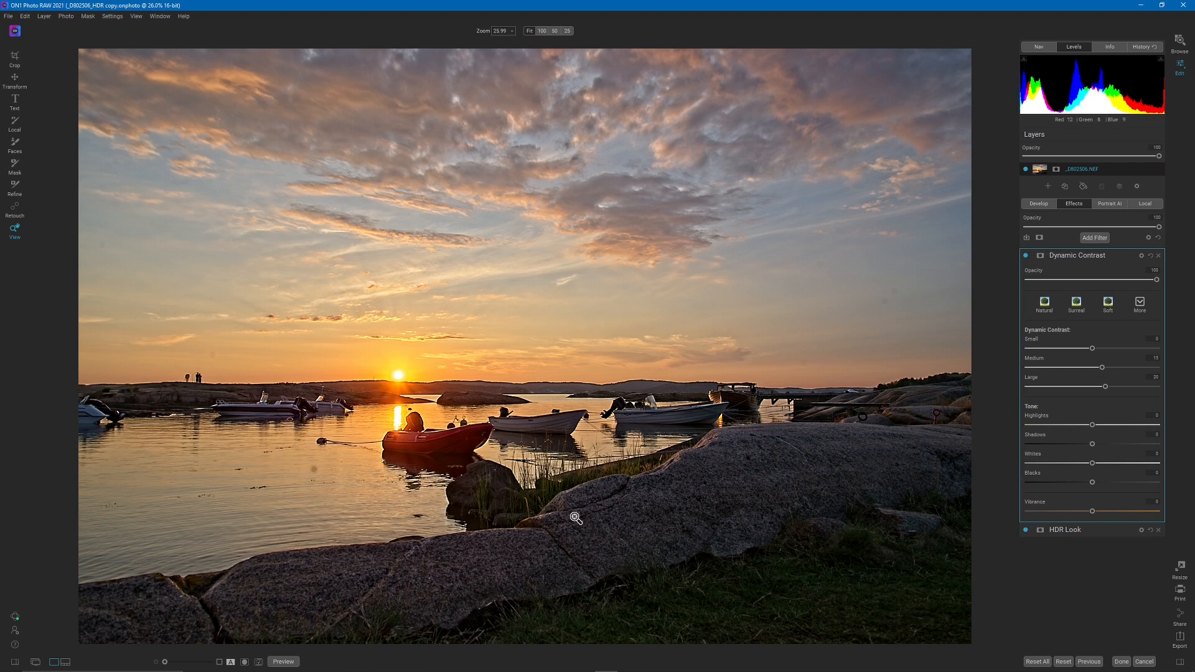
click(1040, 255)
click(1064, 304)
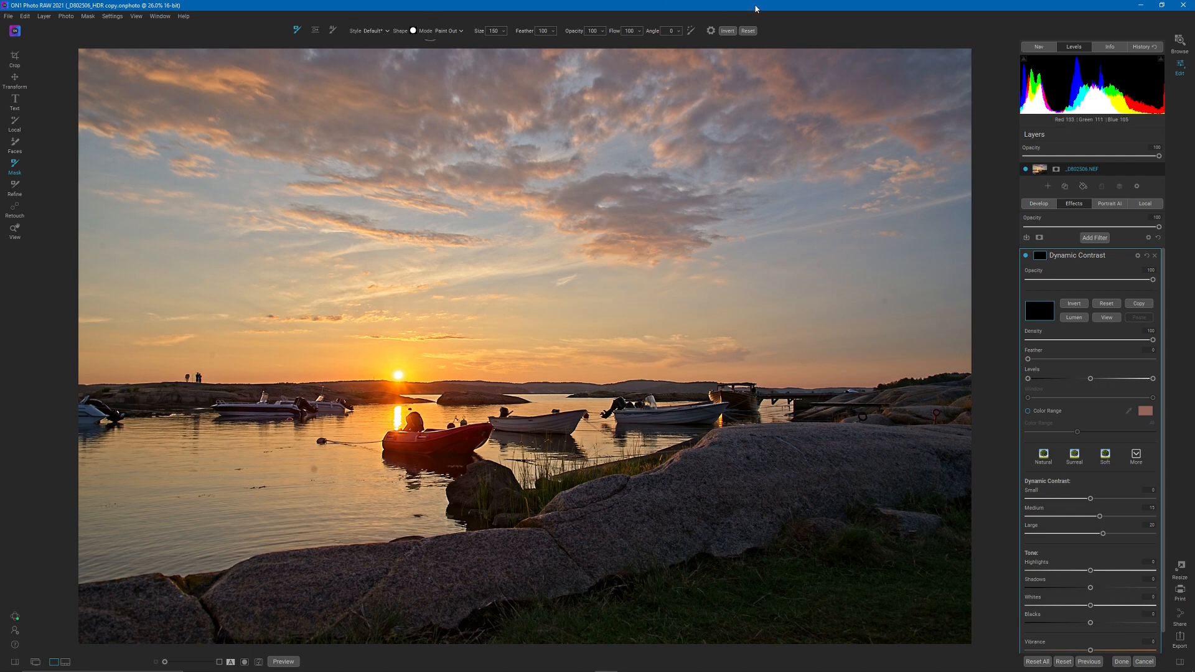
- Set the masking brush to Paint In at size 600 and paint Dynamic Contrast onto the large foreground rocks
click(454, 33)
click(454, 50)
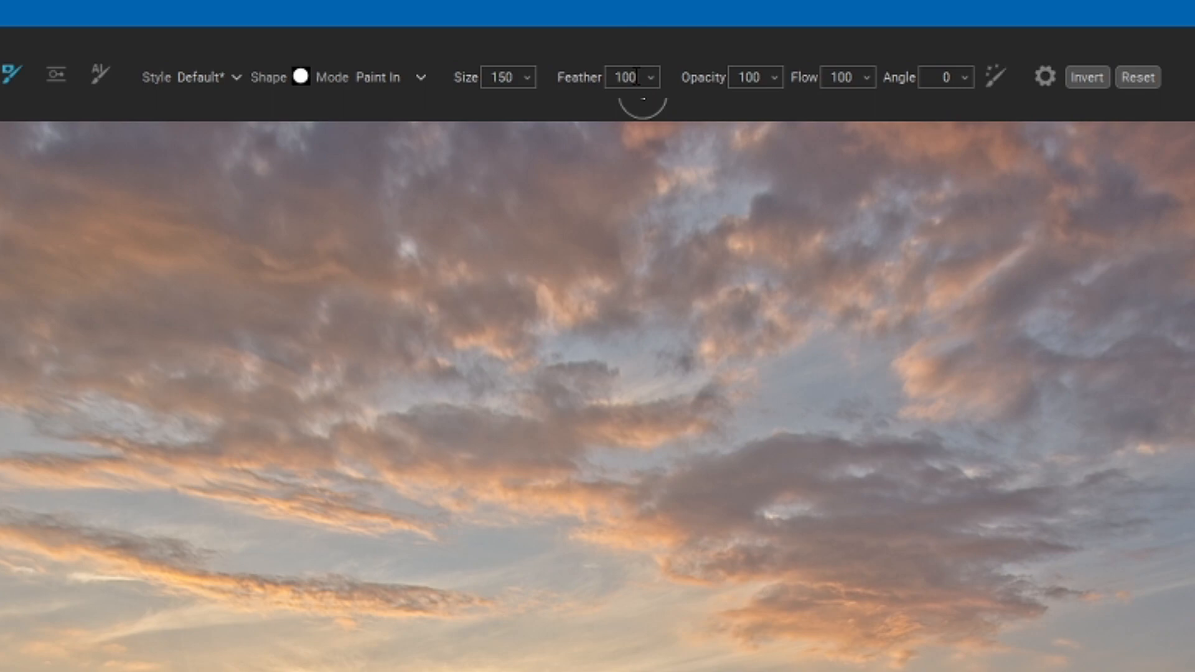
scroll(776, 481, up, 9)
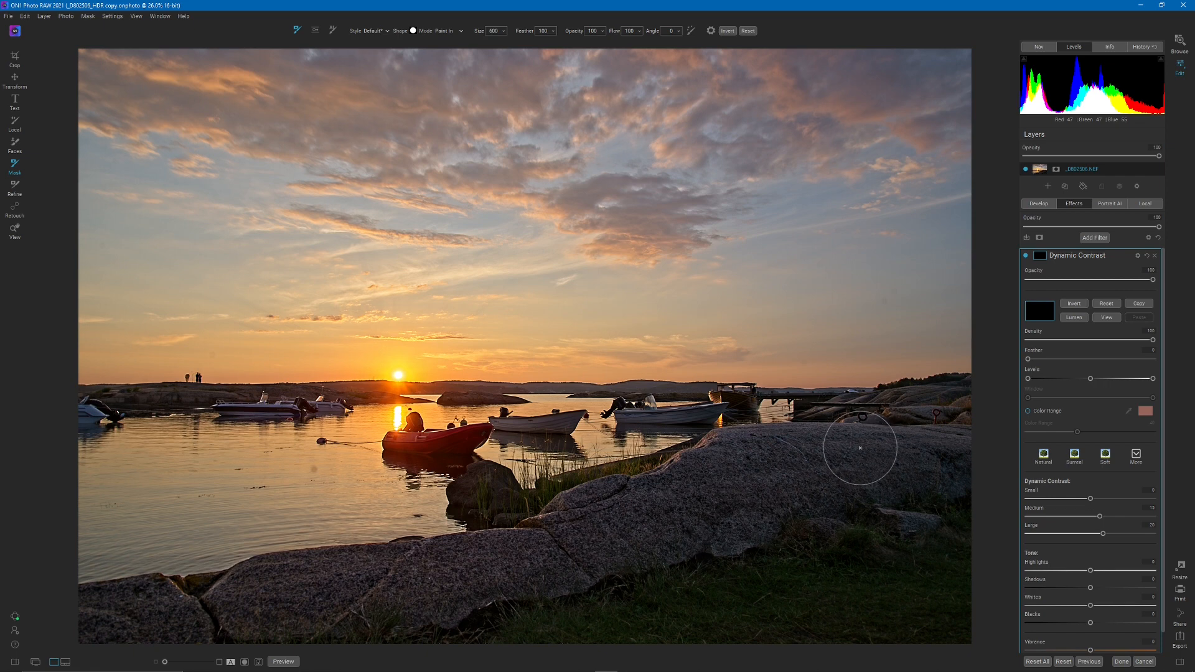
drag(827, 422, 871, 543)
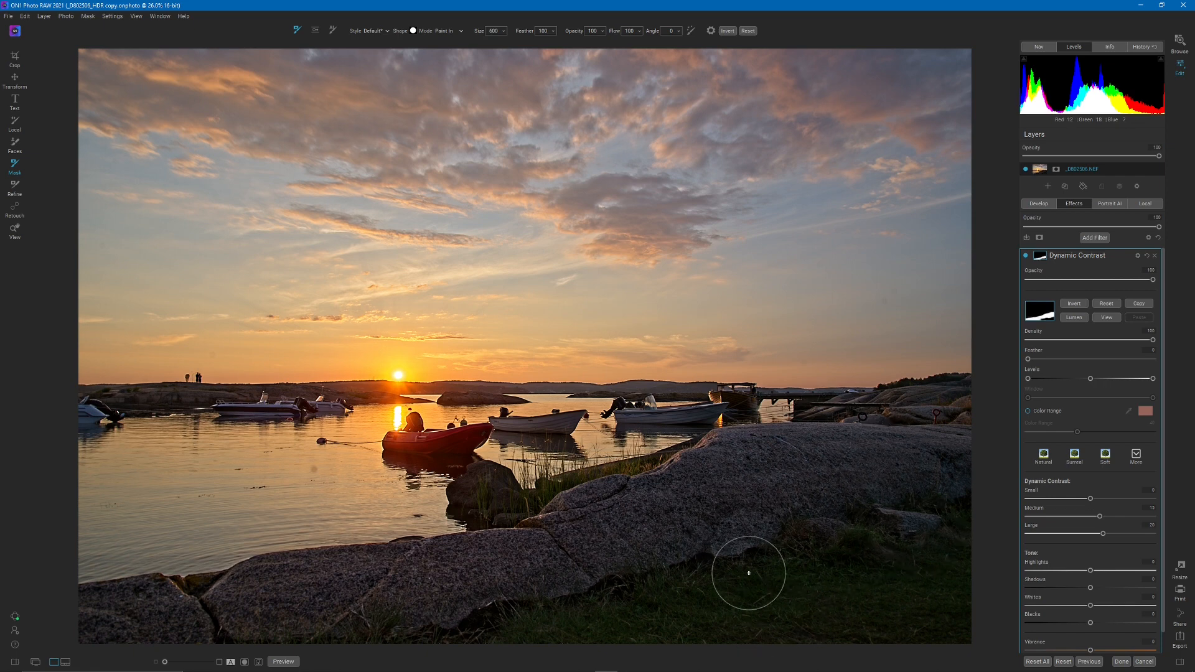
- Reduce the brush size to 200 and refine the Dynamic Contrast mask on the rocks and boats using the mask overlay
scroll(730, 435, down, 7)
scroll(735, 402, down, 1)
key(ctrl+m)
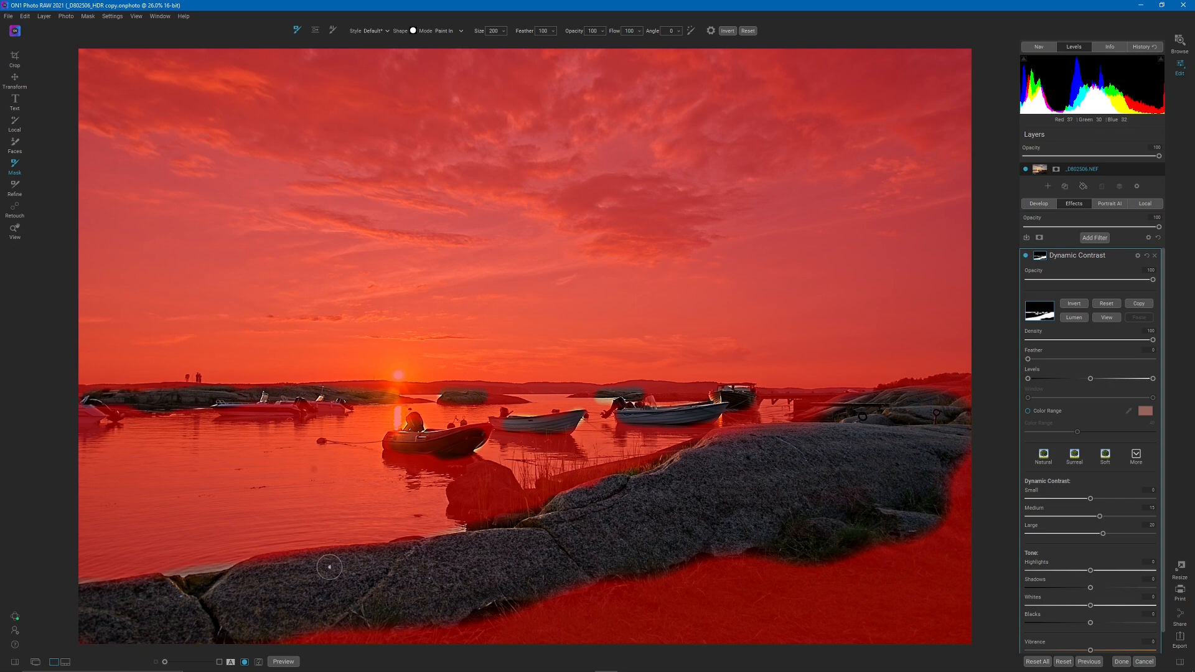
mouse_move(280, 639)
mouse_down()
mouse_move(410, 636)
mouse_move(433, 622)
mouse_move(311, 625)
mouse_move(307, 636)
mouse_move(589, 585)
mouse_move(505, 584)
mouse_move(538, 565)
mouse_up()
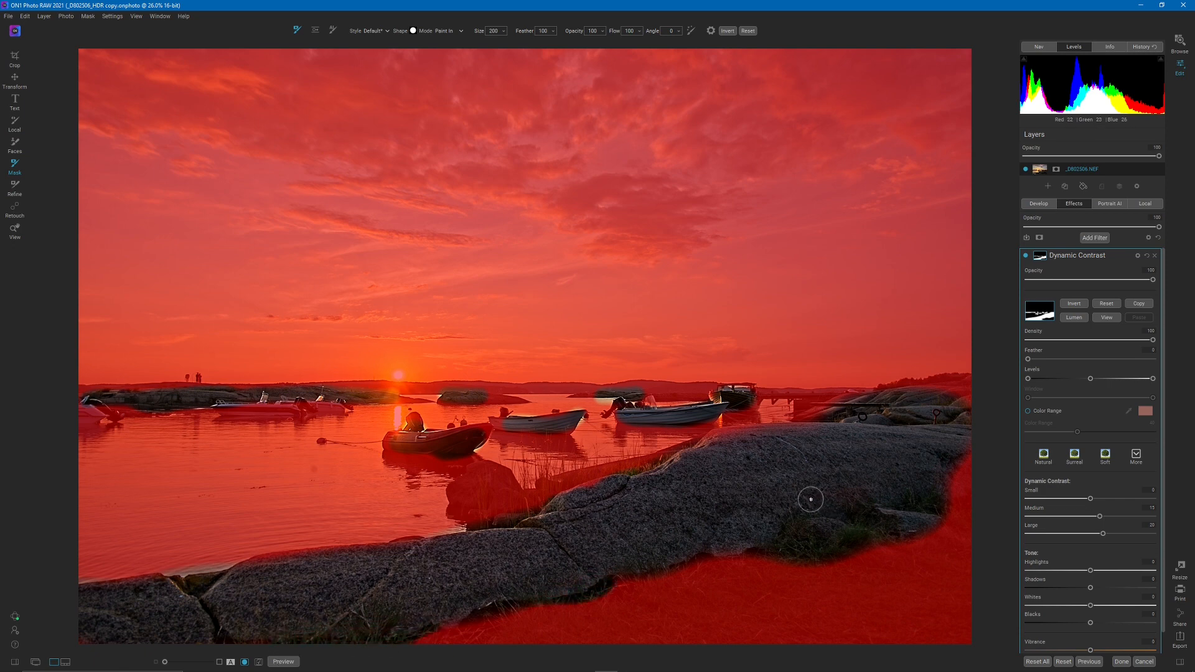
mouse_move(902, 403)
mouse_down()
mouse_move(976, 392)
mouse_move(962, 447)
mouse_up()
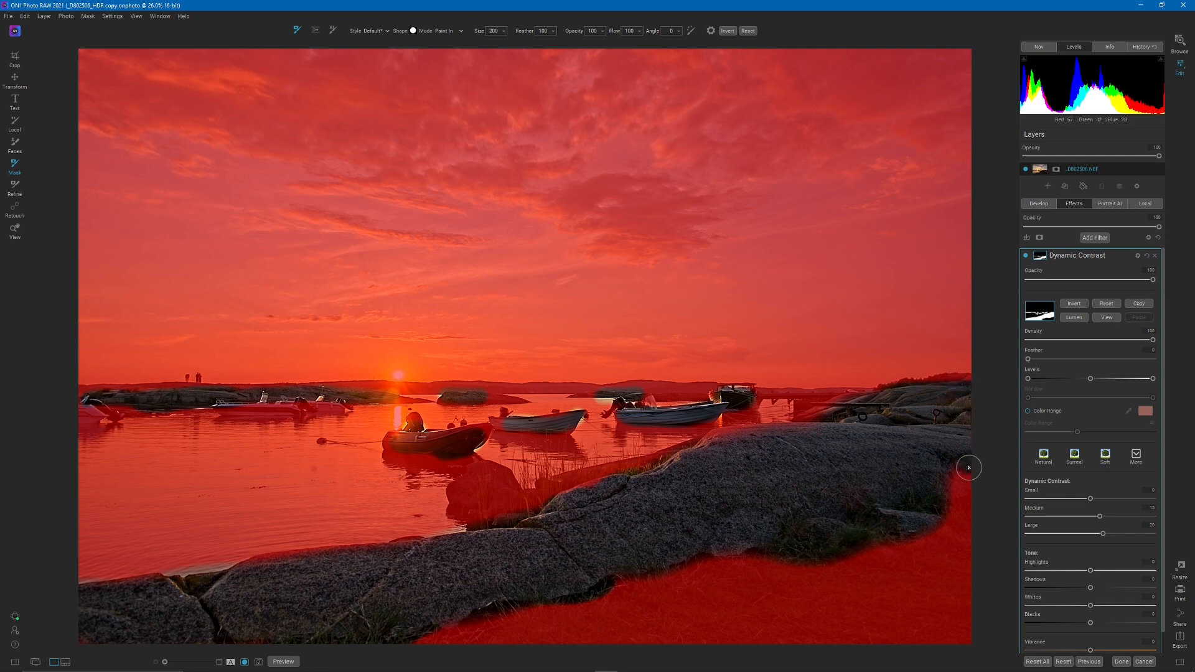
key(o)
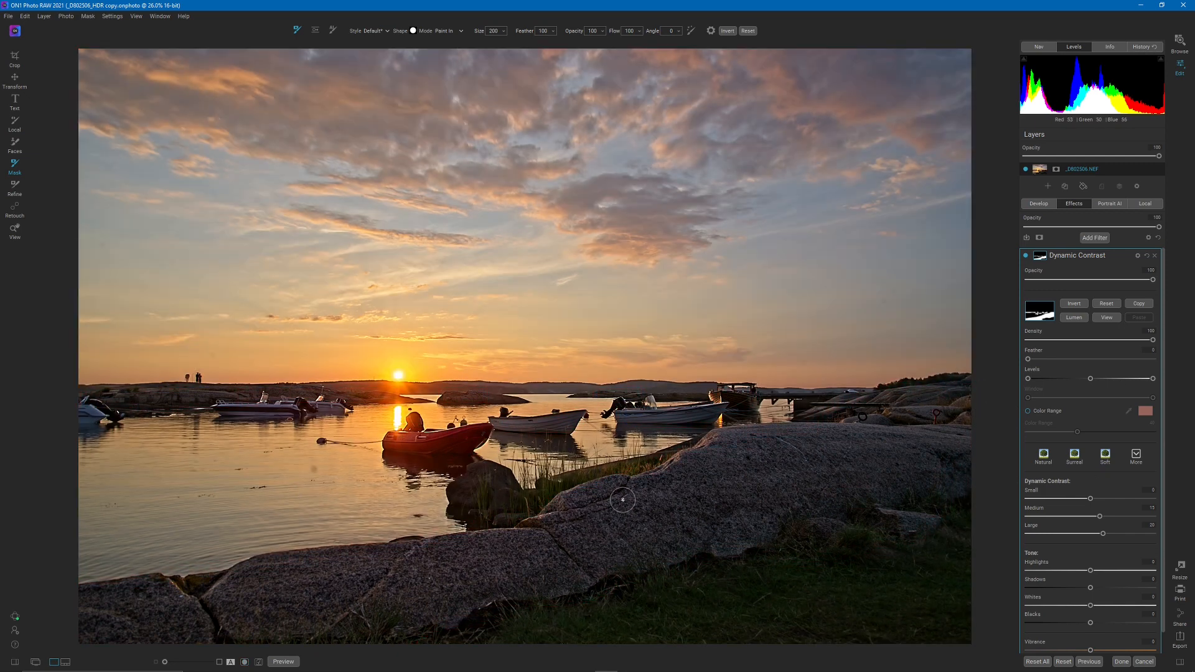
- Add a Glow filter with the Normal preset and open its mask options
click(1112, 279)
click(1101, 279)
click(1105, 239)
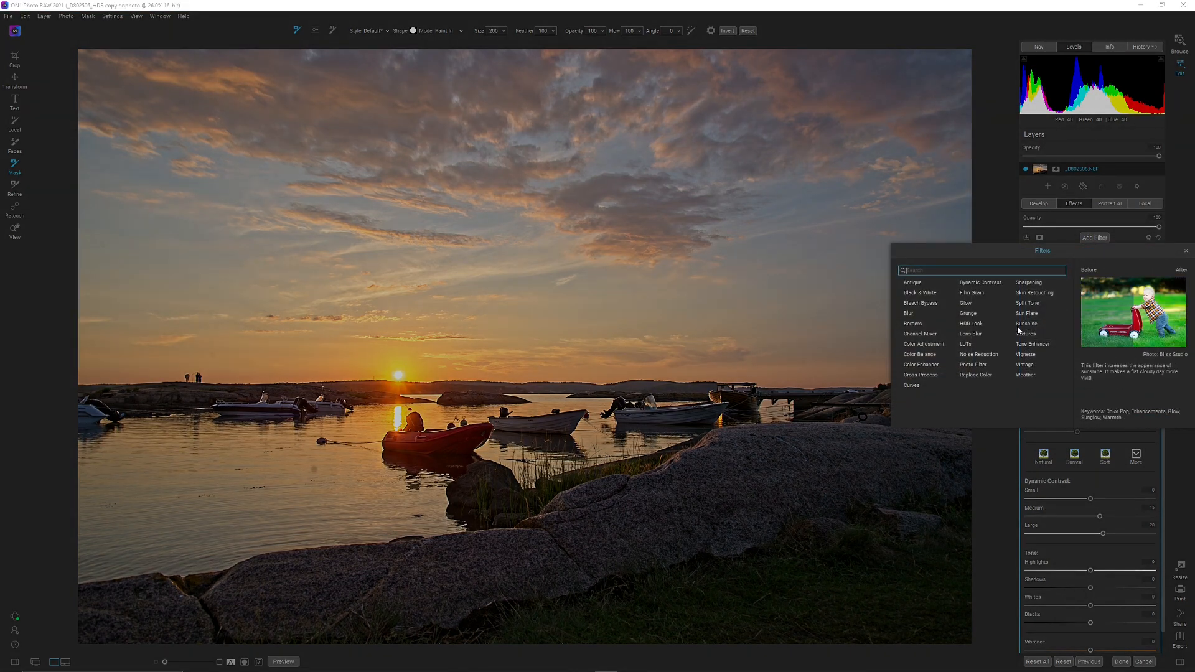
click(973, 308)
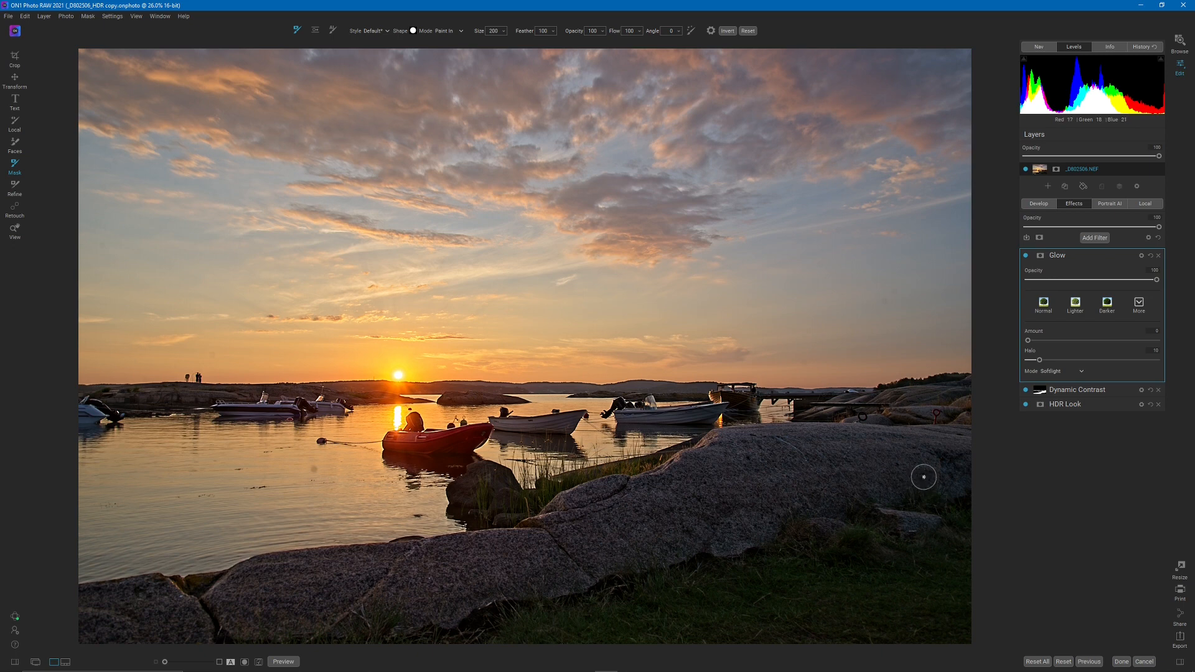
click(1044, 305)
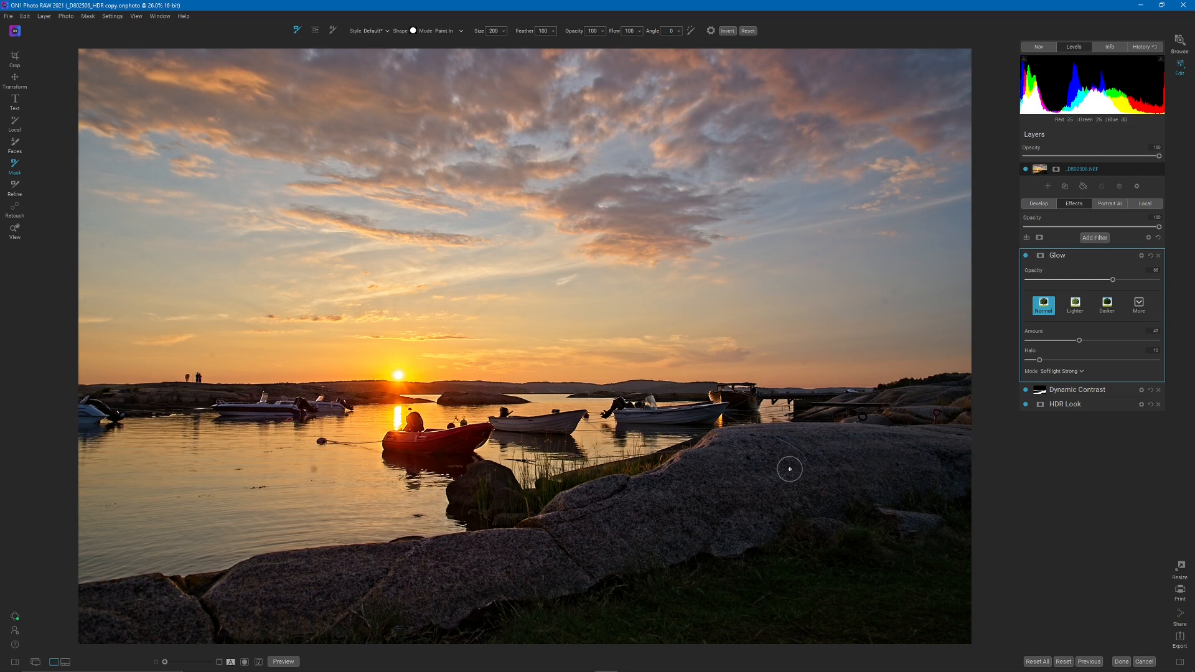
click(1041, 255)
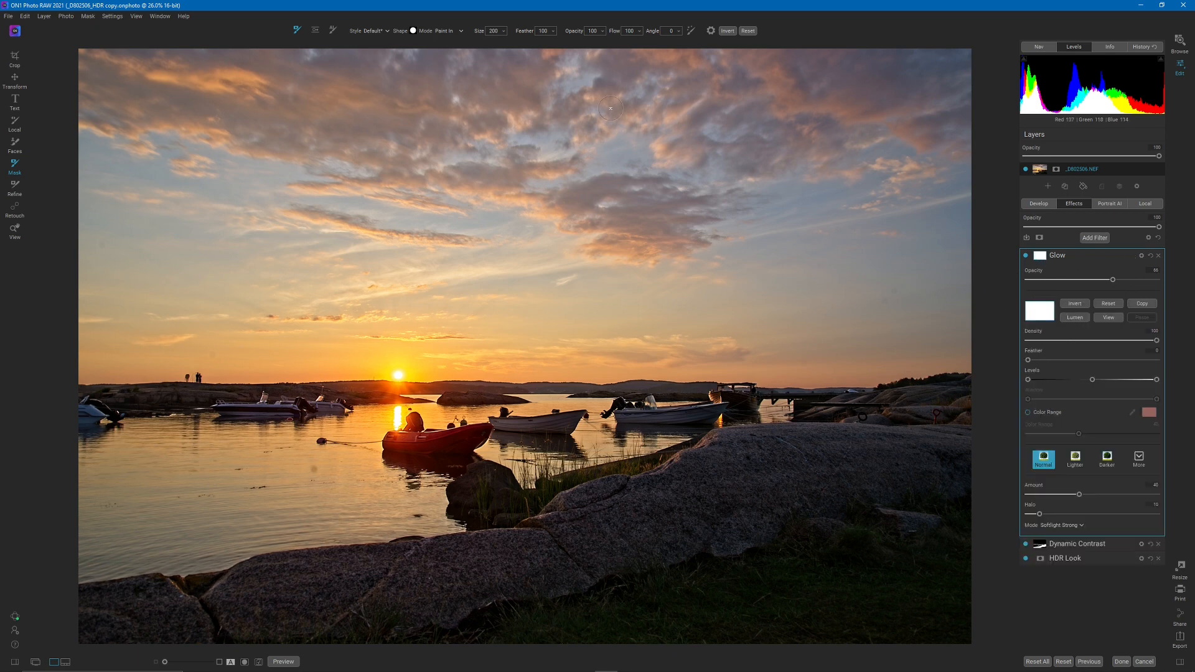
- Try to paint the Glow effect out of the foreground rocks with a Paint Out masking brush at size 600
click(443, 32)
click(448, 50)
scroll(777, 513, up, 8)
drag(338, 591, 68, 614)
key(ctrl+z)
- Add a Tone Enhancer filter and raise its Compression to slightly above the middle of its range
click(1095, 238)
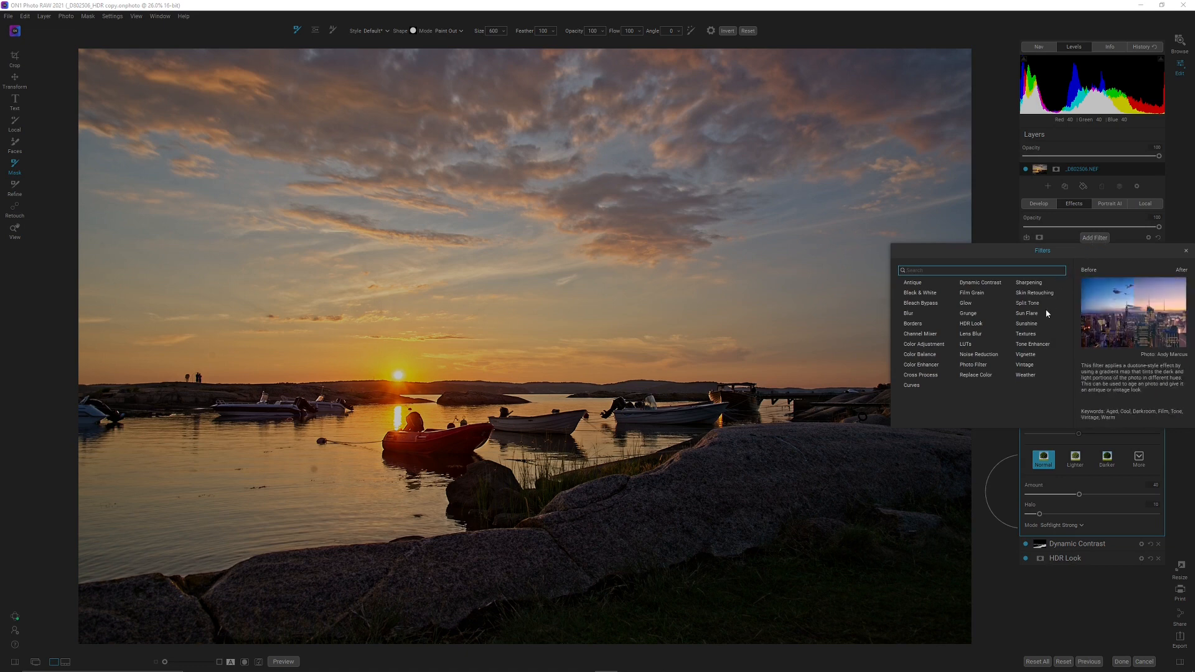
click(1033, 345)
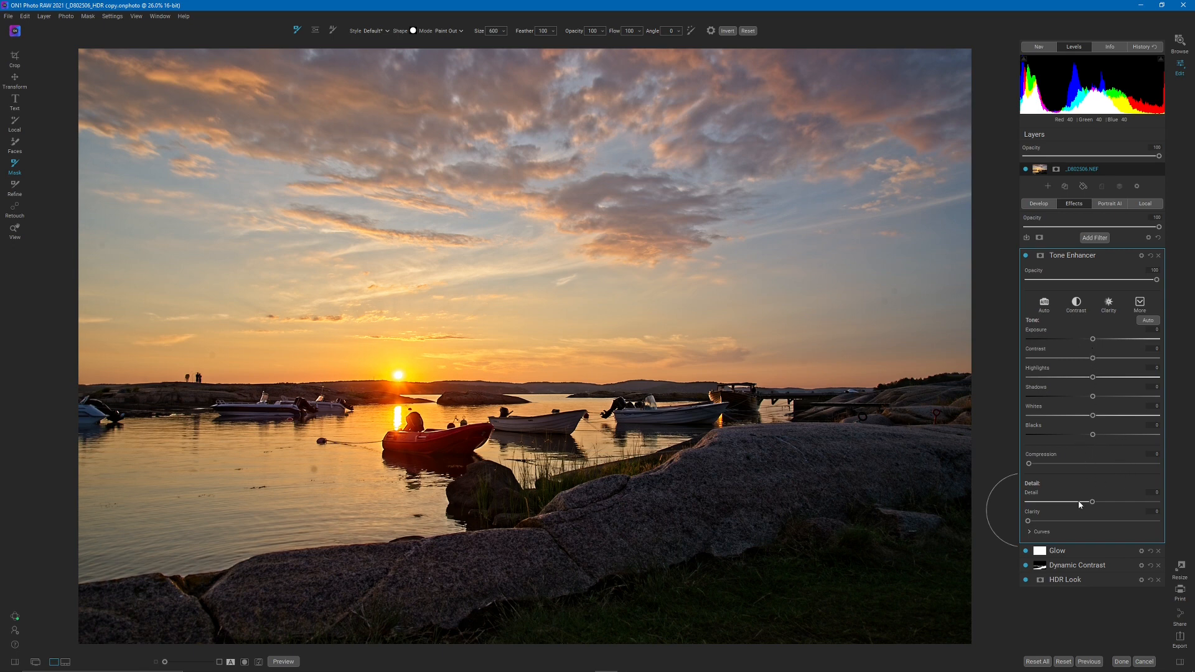
click(1107, 464)
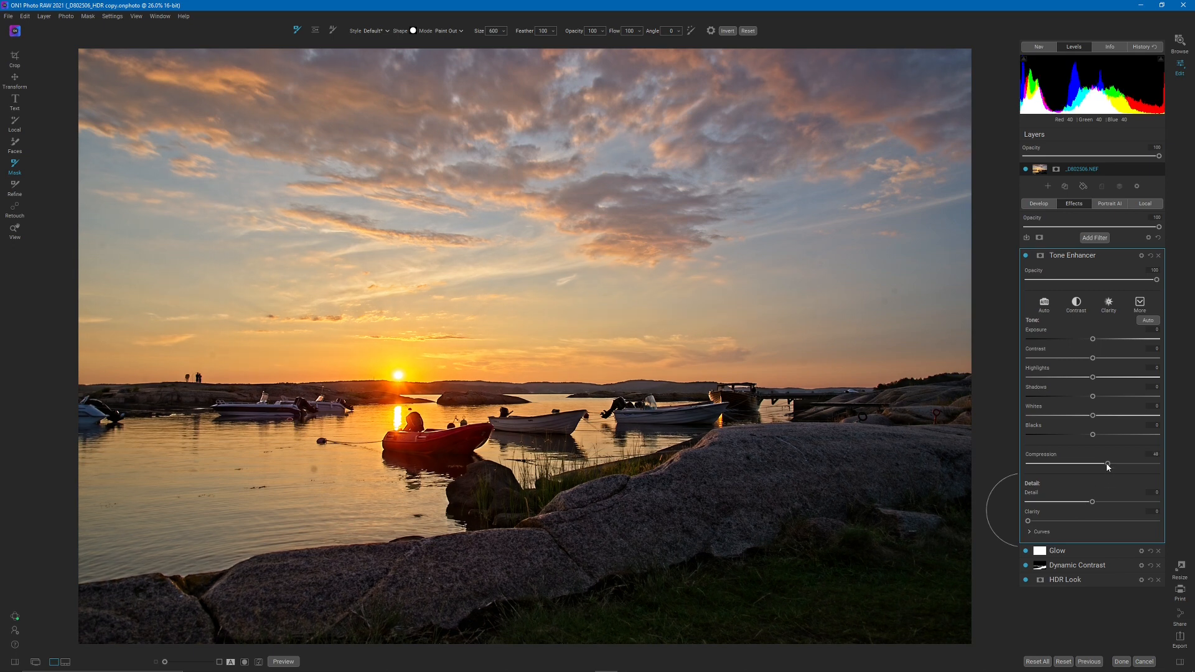
mouse_move(1107, 463)
mouse_down()
mouse_move(1018, 466)
mouse_move(1103, 463)
mouse_up()
drag(1103, 464, 1094, 464)
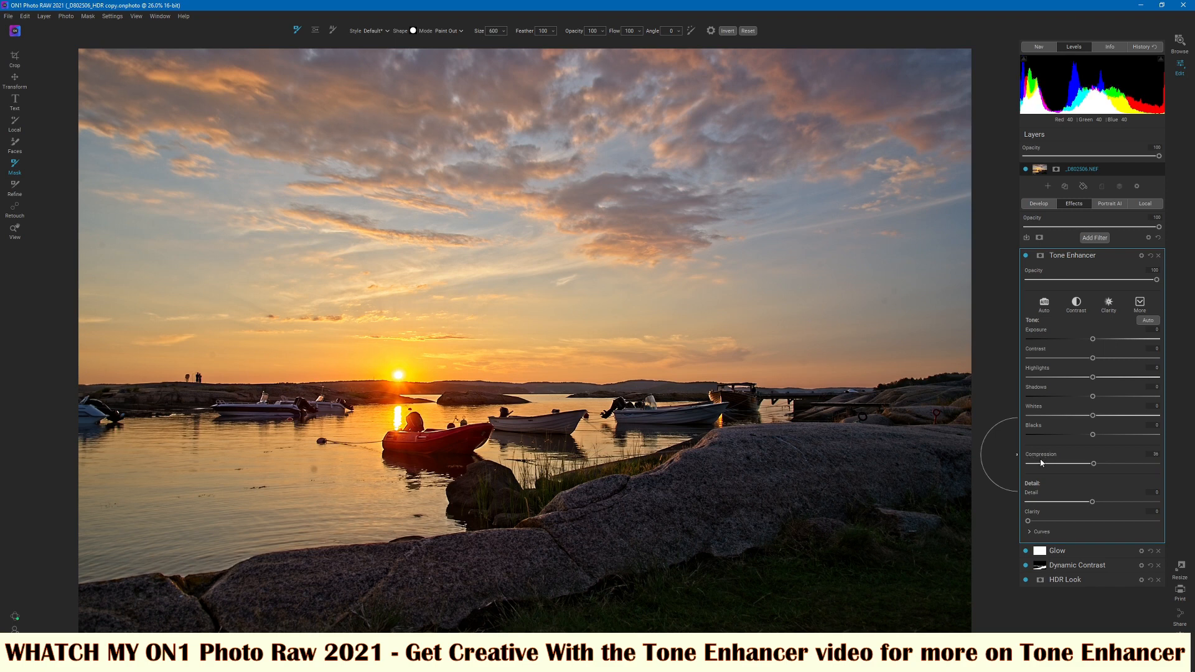
drag(1094, 464, 1026, 469)
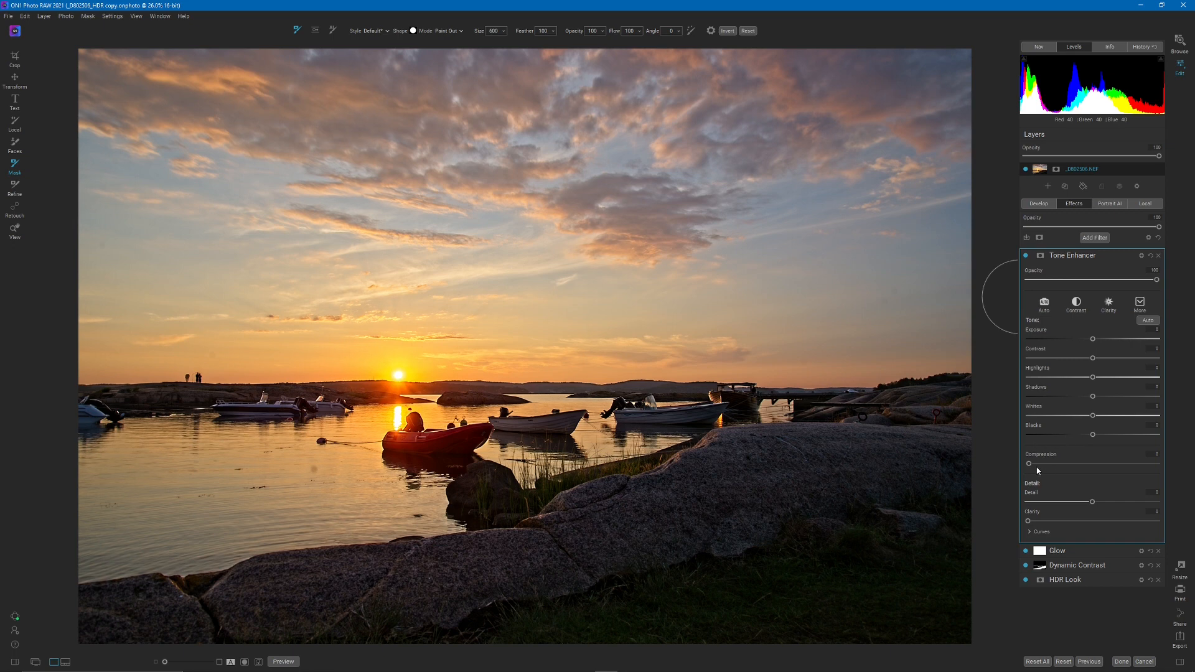
drag(1029, 464, 1126, 466)
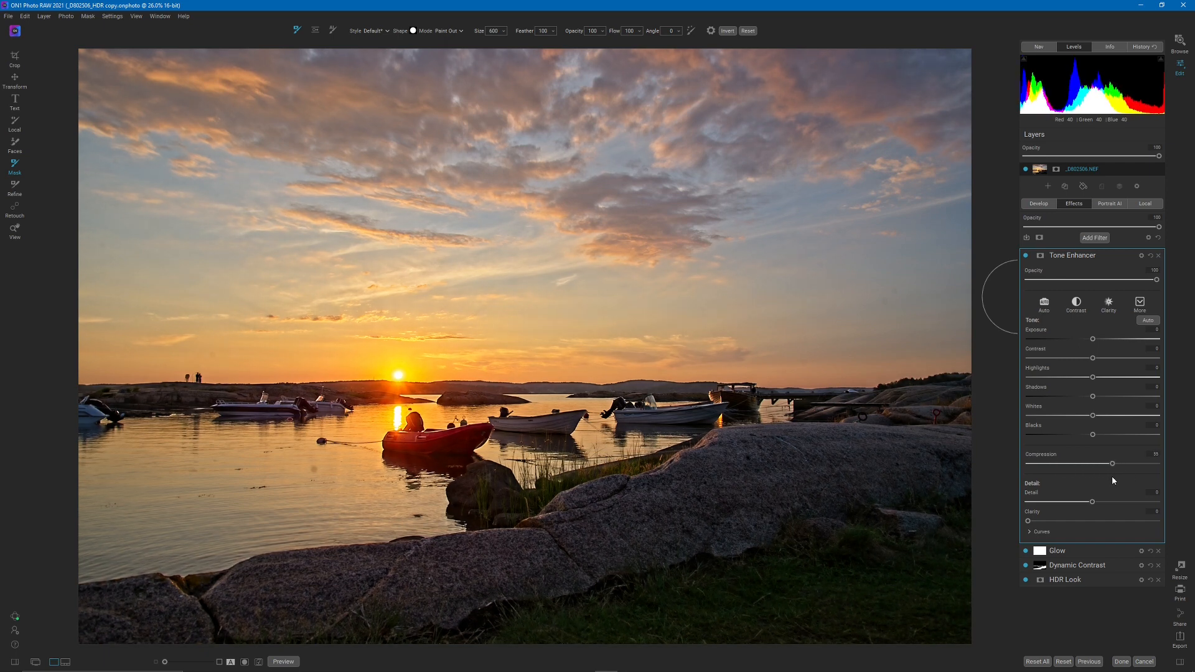
drag(1126, 476, 1112, 543)
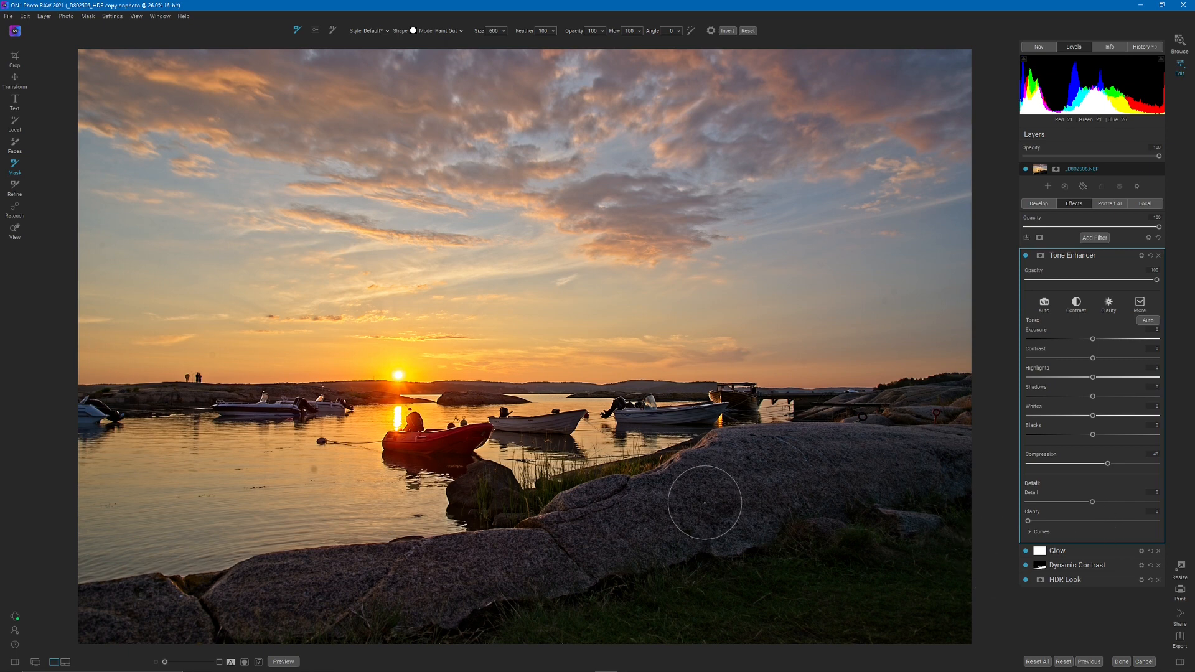
- Raise the Tone Enhancer's Detail slightly, set its Clarity to 12 and reduce the filter's opacity to 67
click(1101, 502)
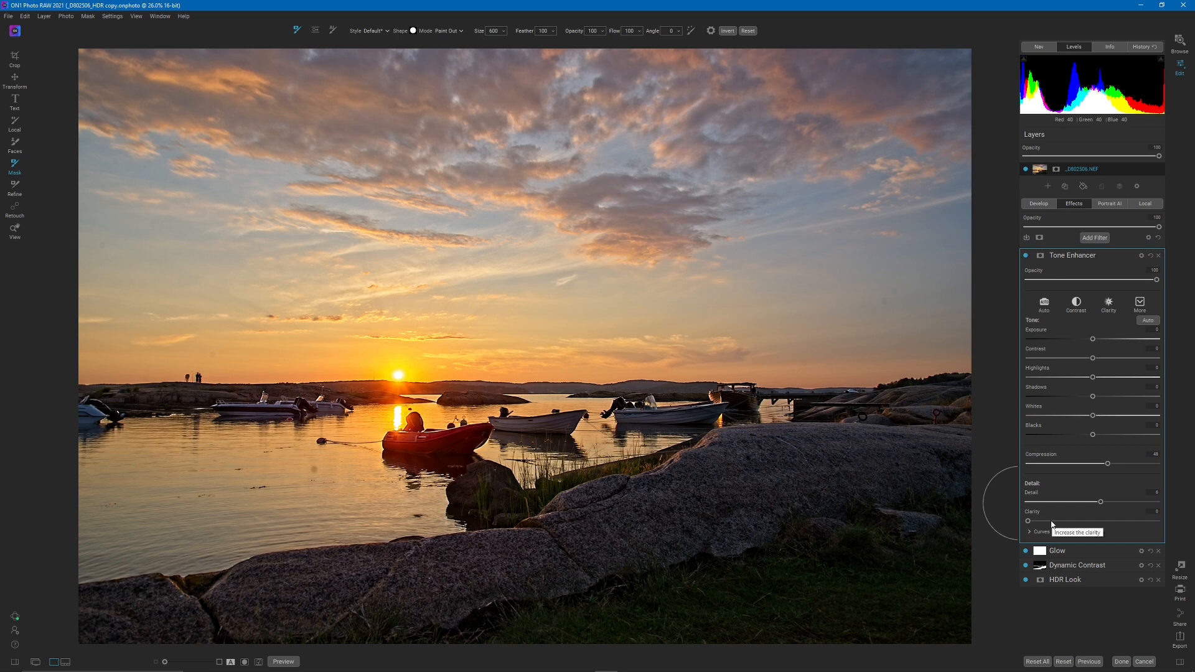
click(1051, 521)
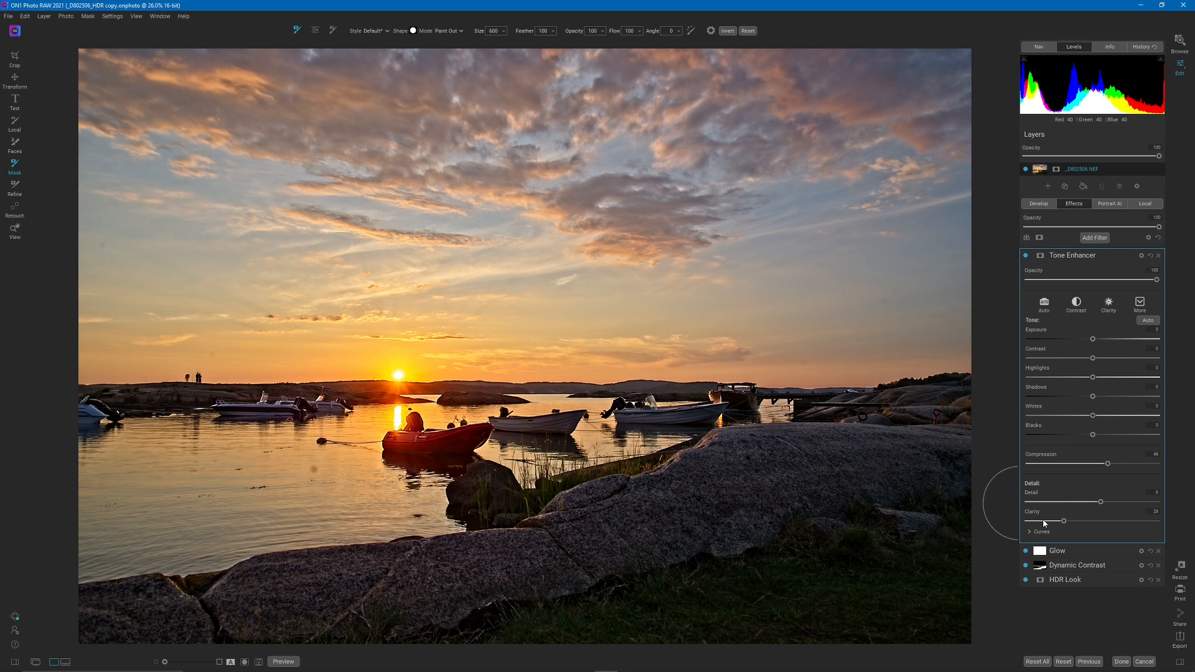
click(1044, 522)
click(1115, 280)
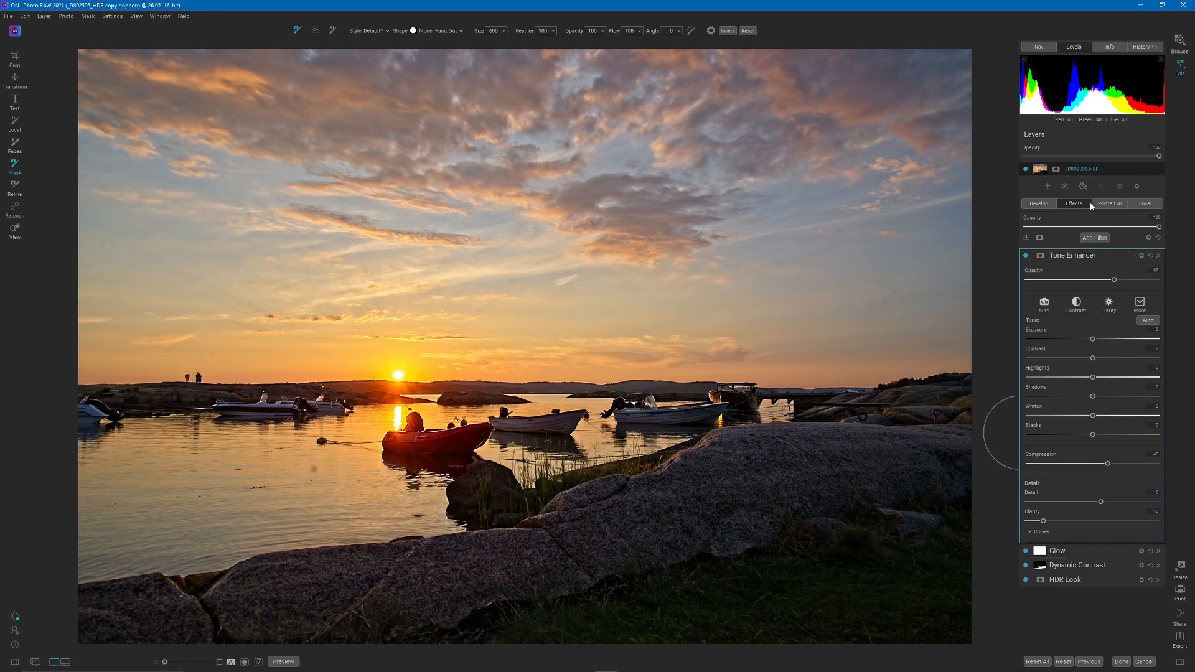
click(1088, 256)
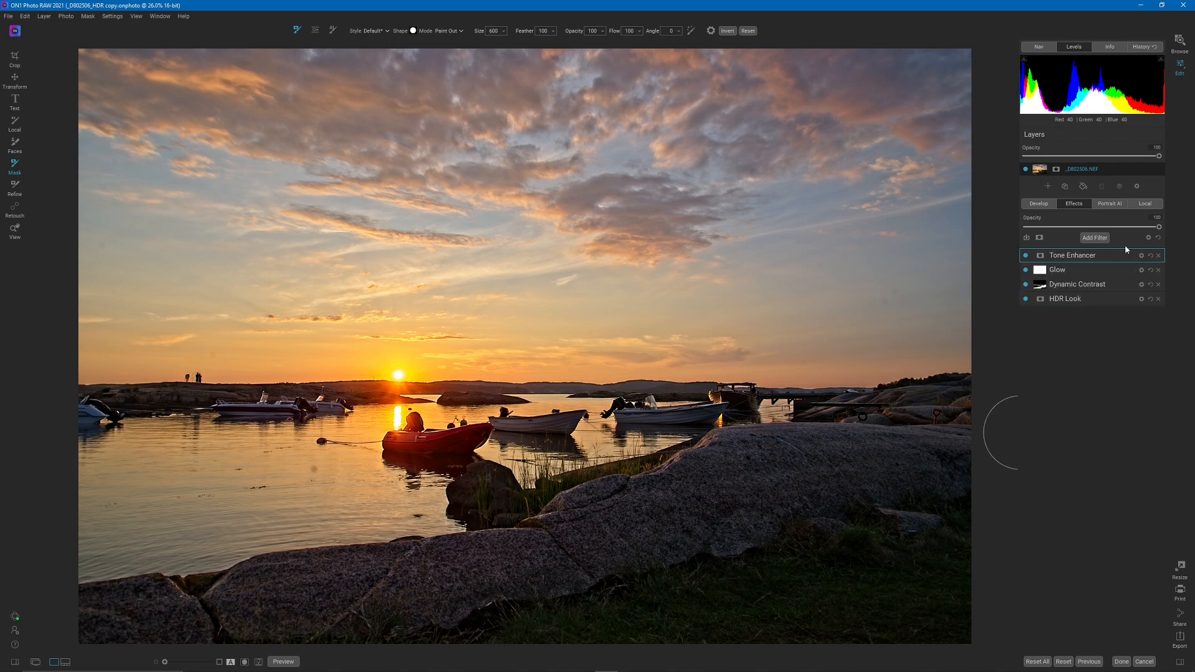
- Add a Sunshine filter and compare the photo with and without it
click(1092, 239)
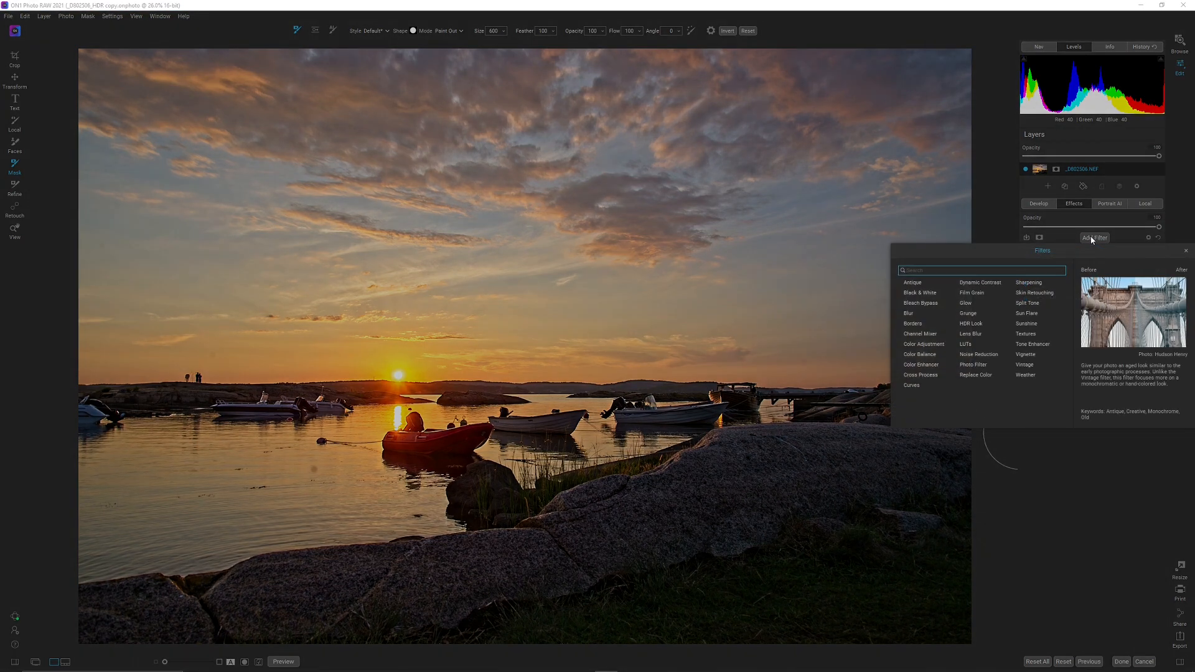
click(1027, 324)
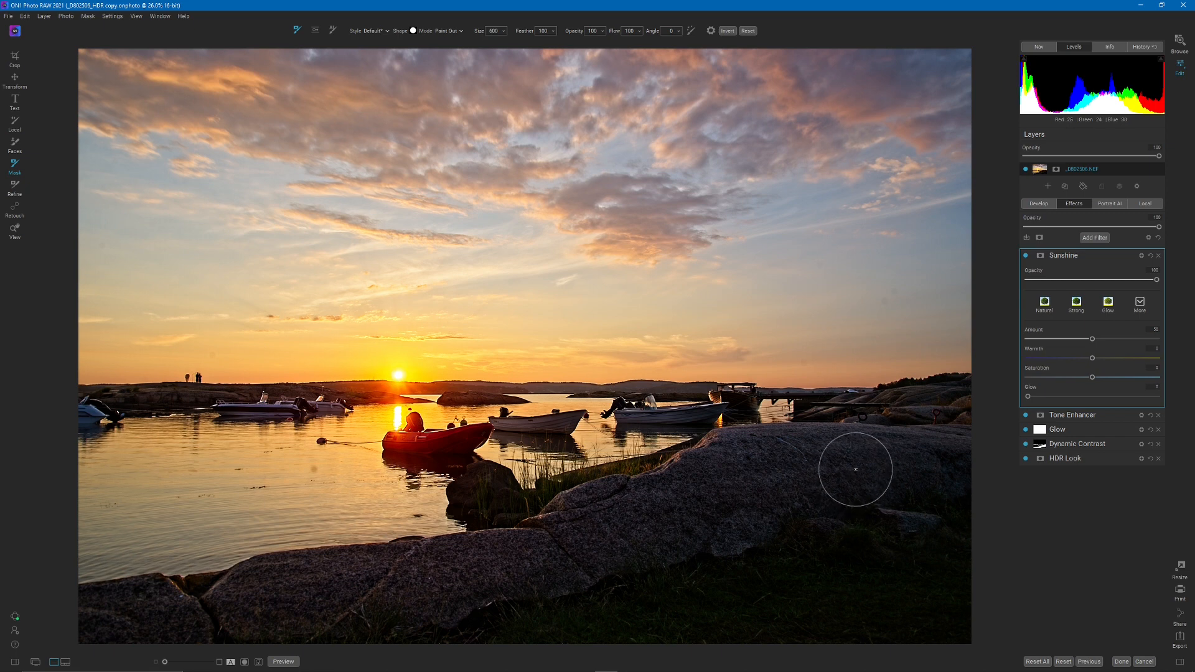
click(1026, 256)
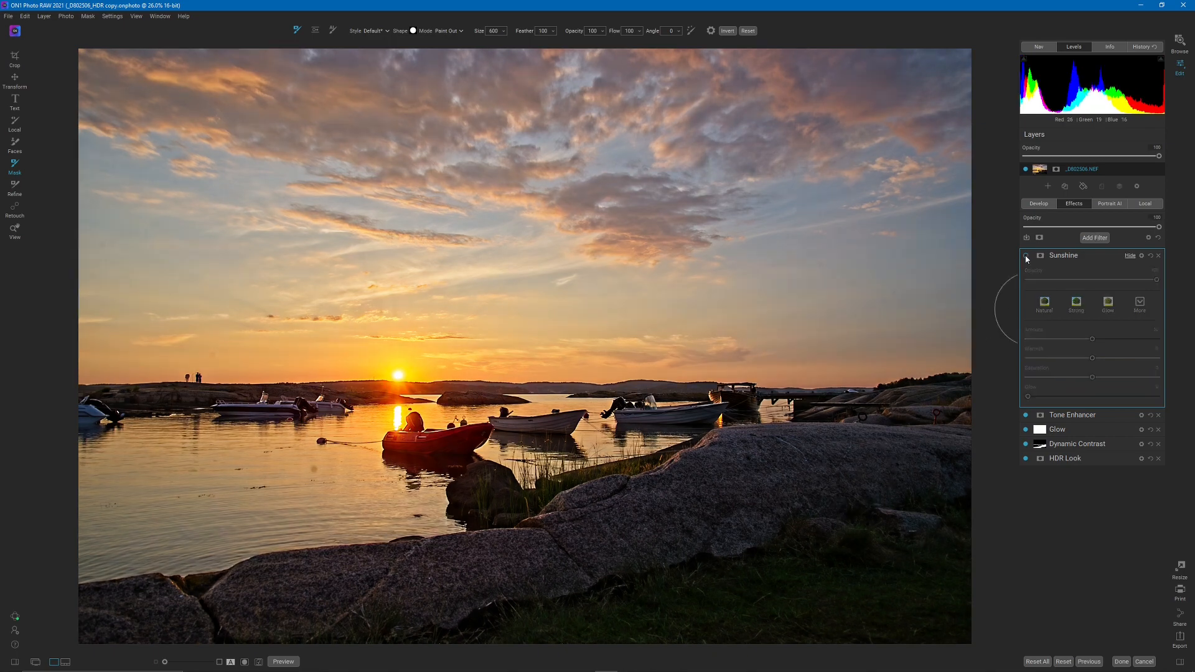
click(1026, 256)
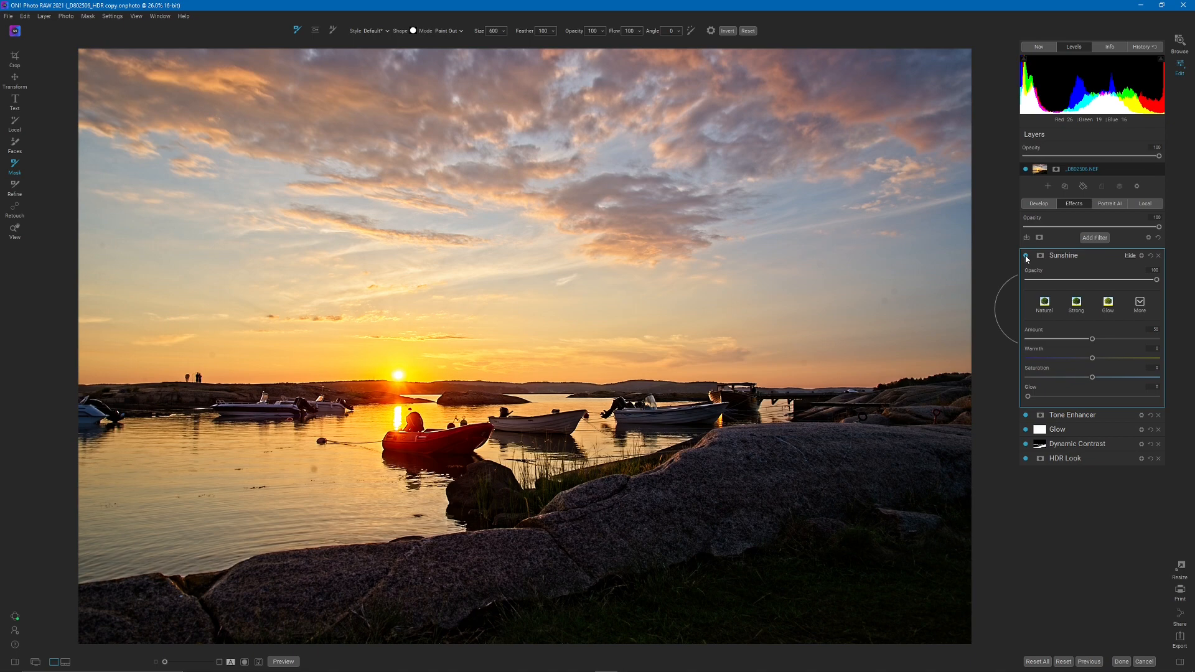
- Try the Sunshine filter at about half opacity, returning it to 100
click(1095, 280)
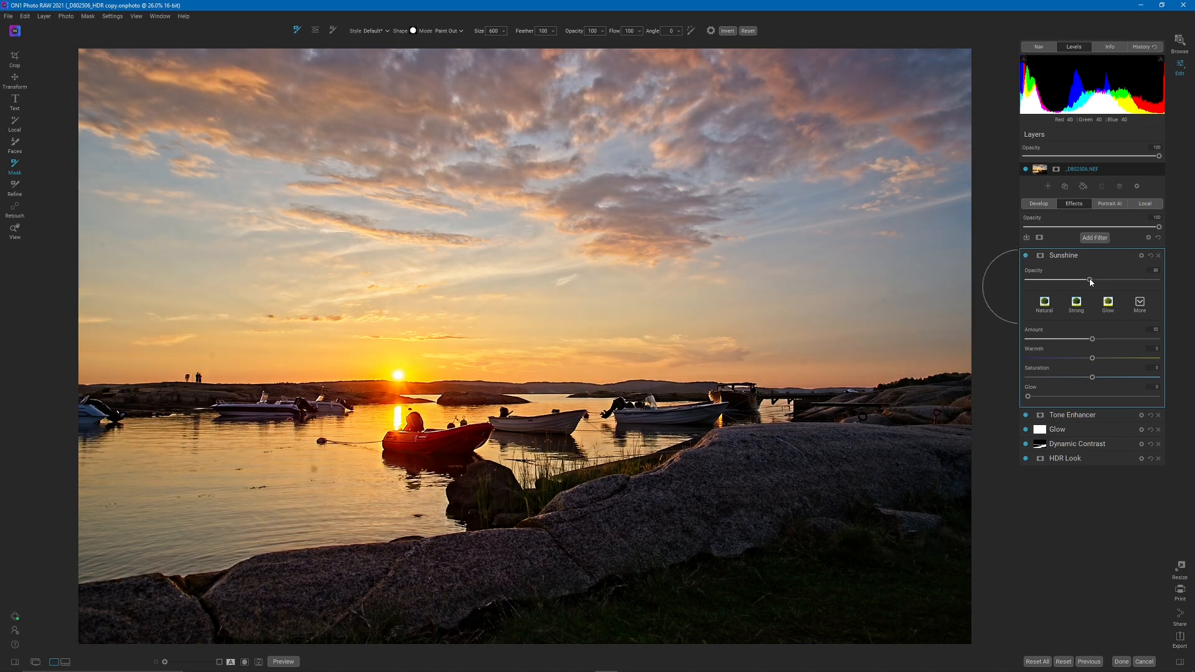
drag(1090, 280, 1168, 275)
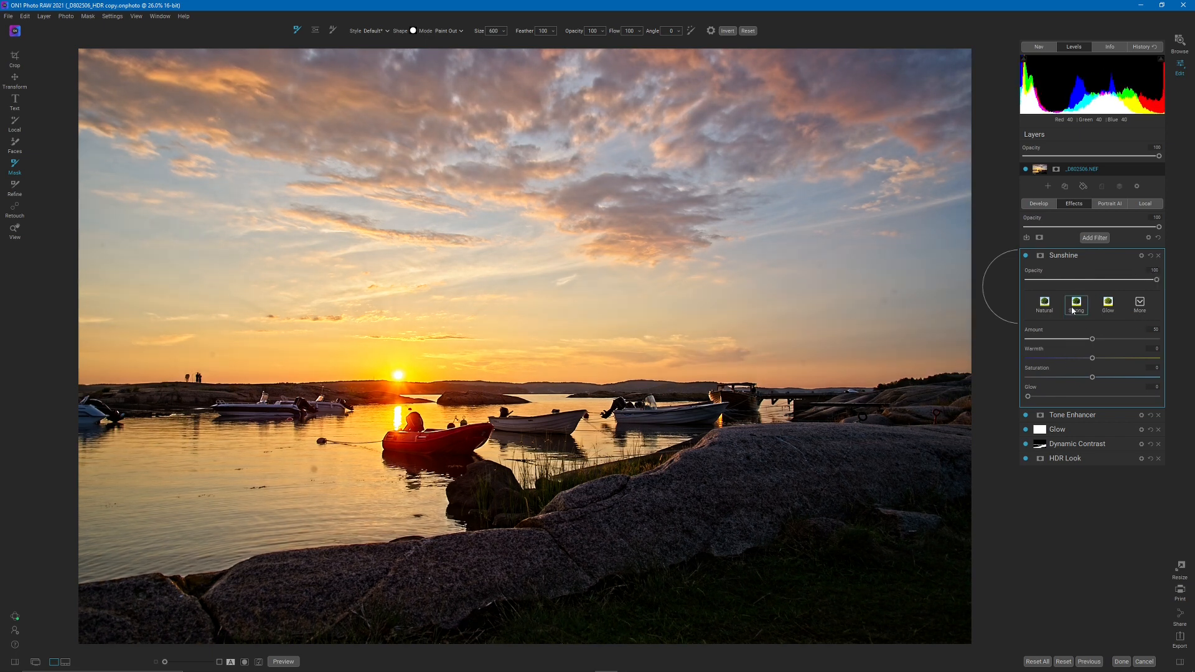
click(1089, 281)
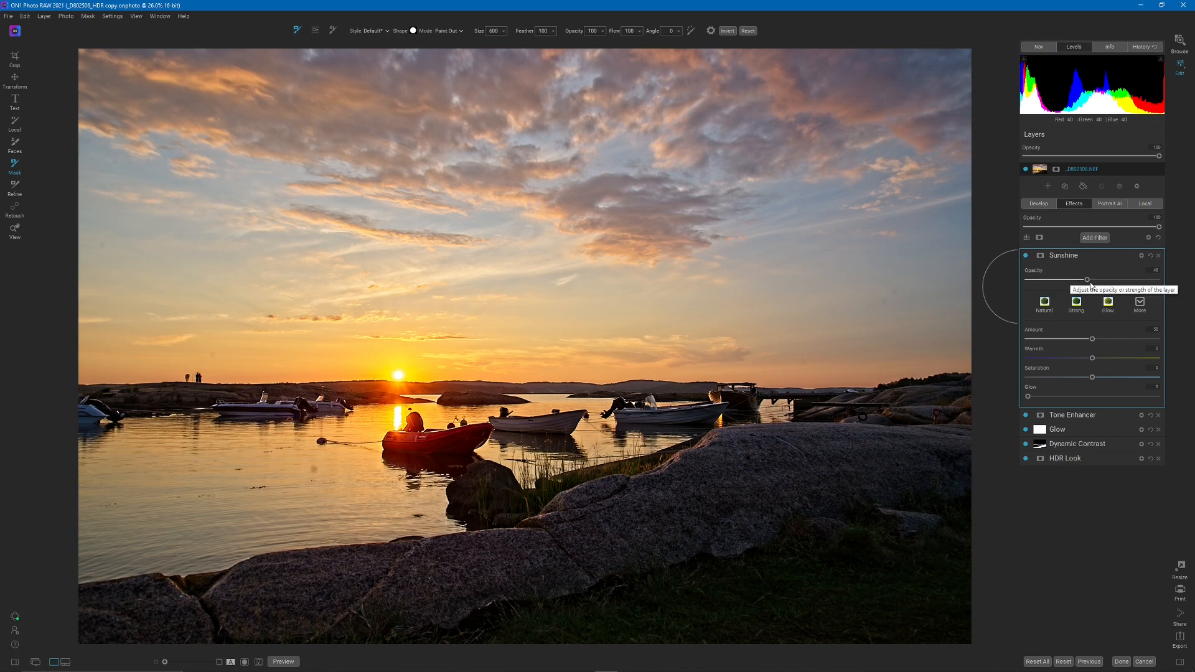
drag(1088, 280, 1194, 285)
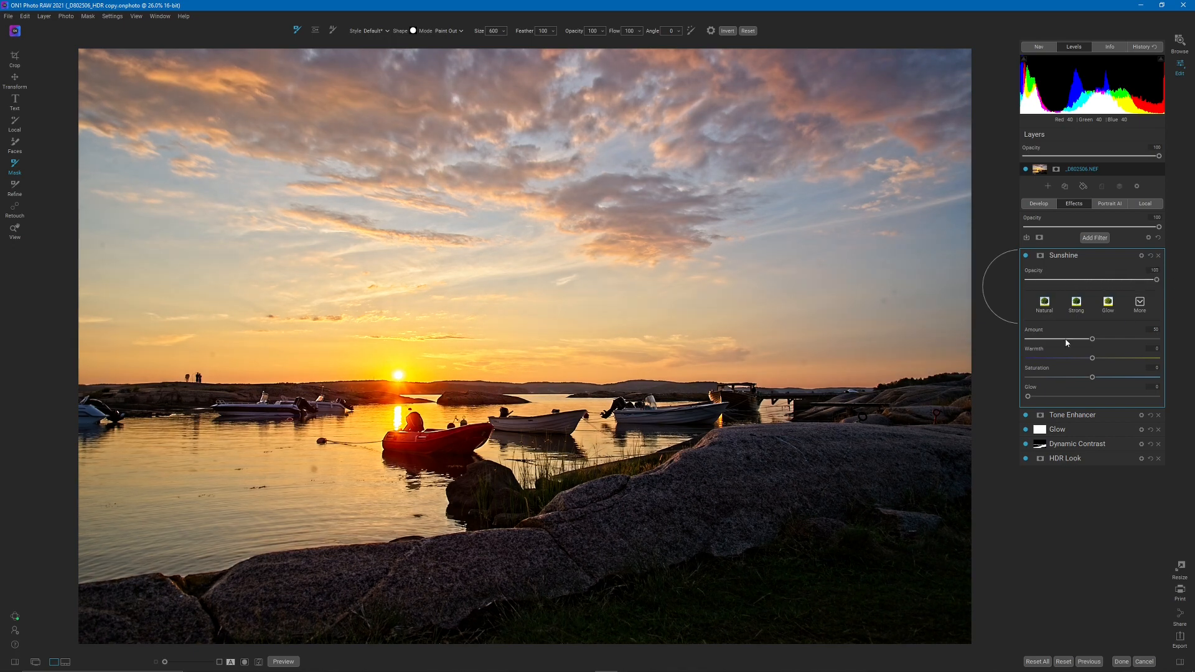
- Set the Sunshine Amount to 21, lower Saturation slightly, add a little Glow, and compare the photo with and without the filter
drag(1093, 341, 1054, 343)
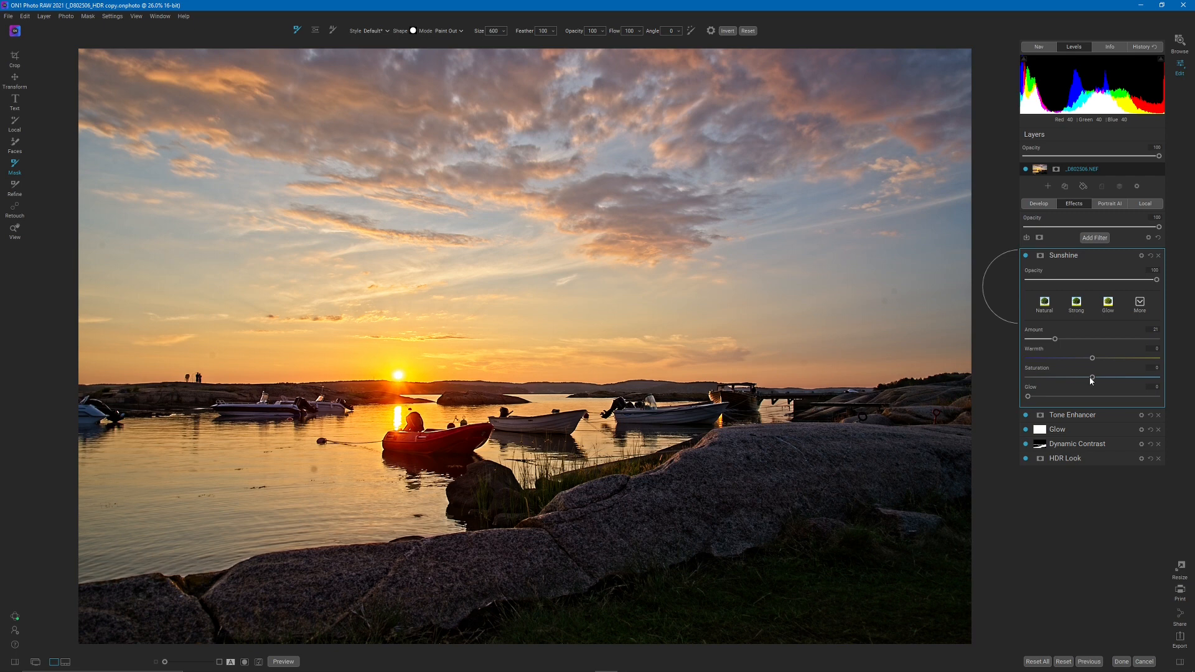
mouse_move(1089, 377)
mouse_down()
mouse_move(1067, 378)
mouse_move(1121, 378)
mouse_move(1036, 401)
mouse_up()
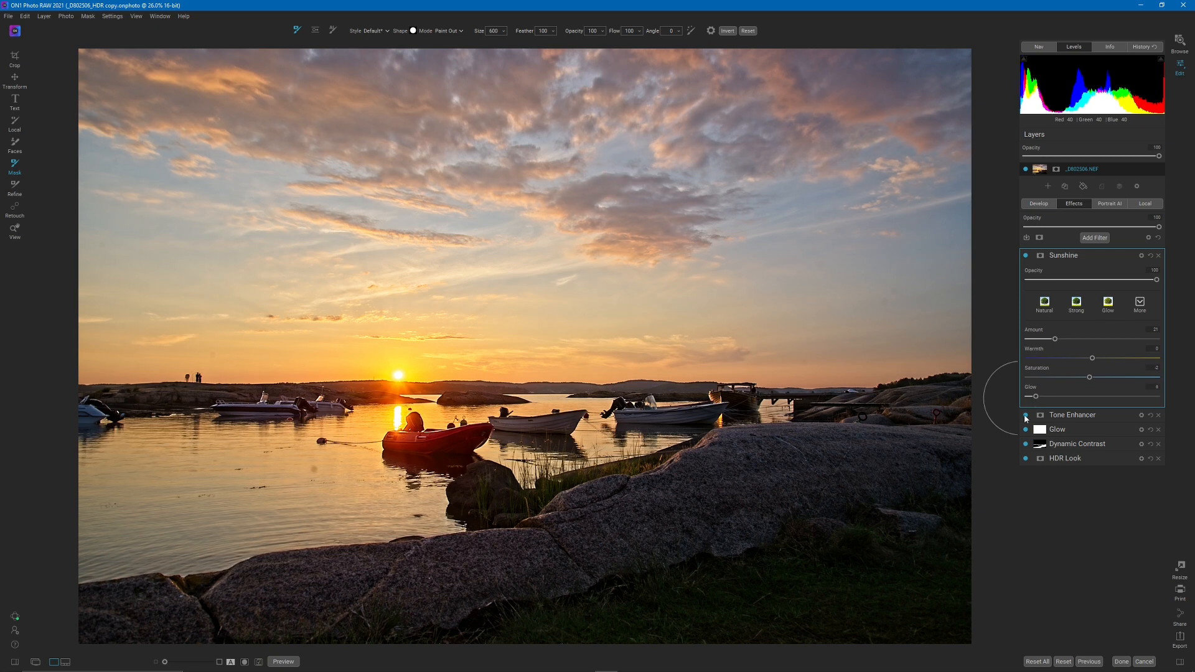
click(1026, 255)
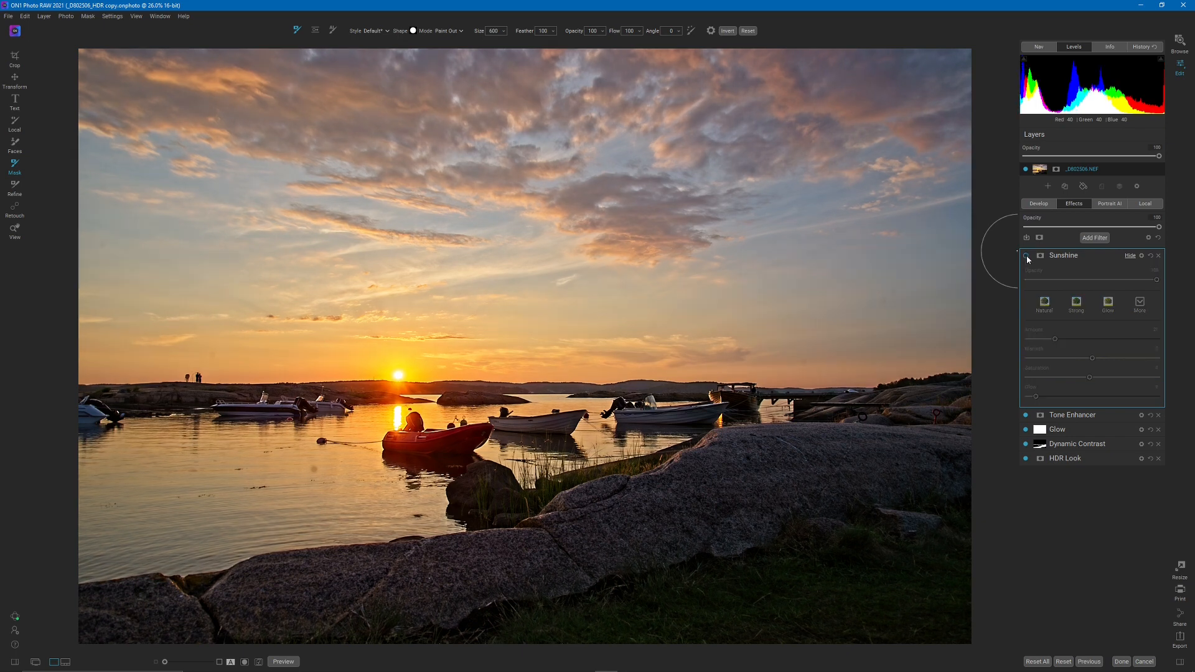
click(1026, 255)
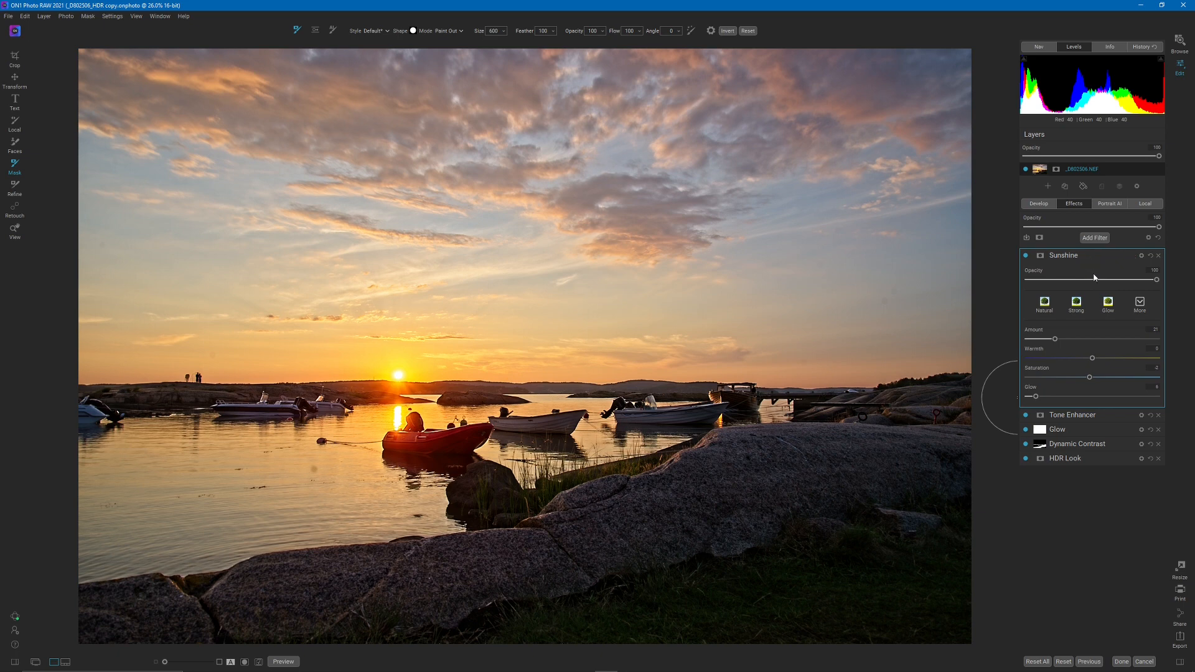
click(1093, 256)
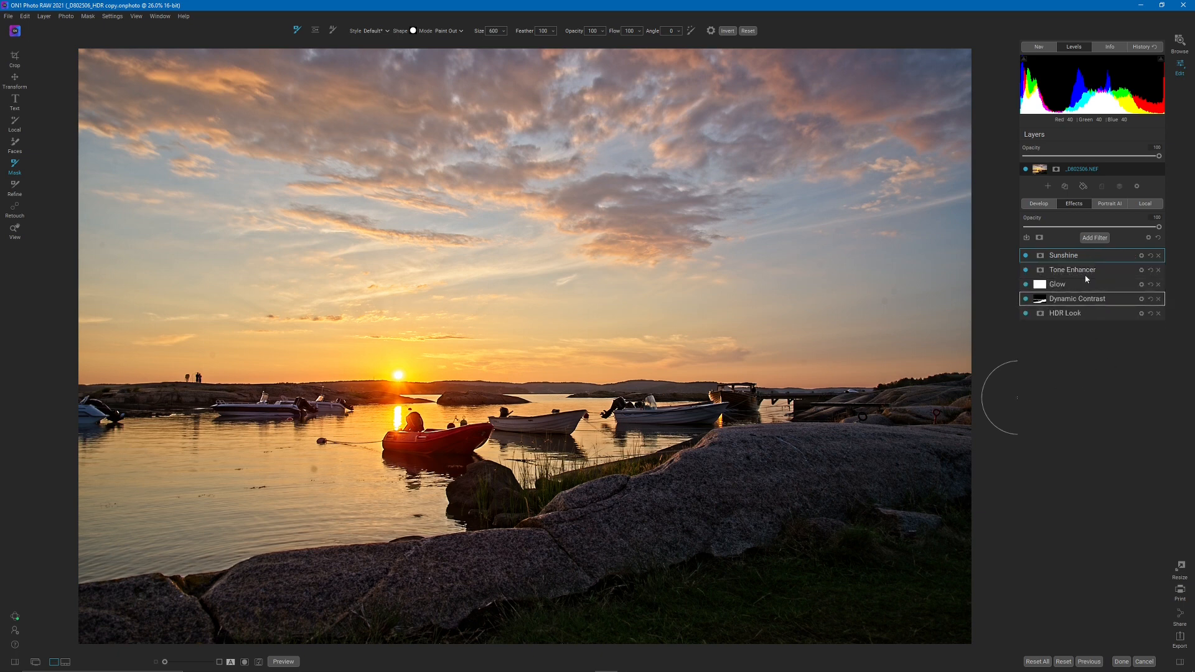
- Add a Vignette filter with the Big Softy preset, test a lower opacity and return it to 100
click(1096, 238)
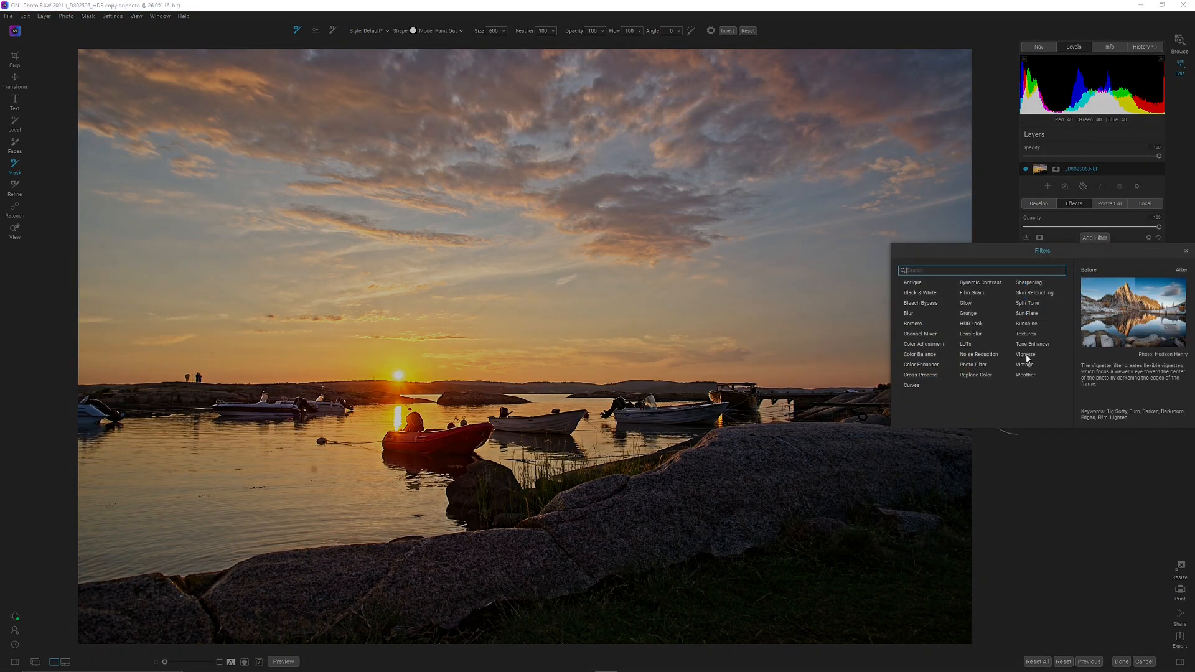
click(1026, 355)
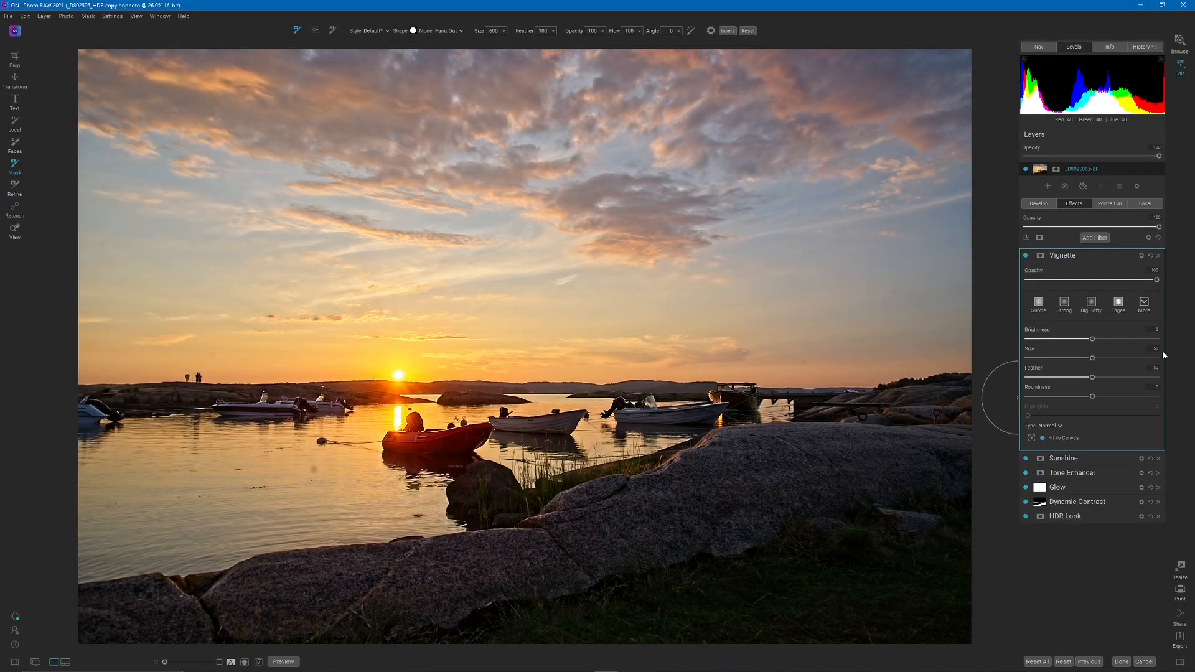
click(1092, 305)
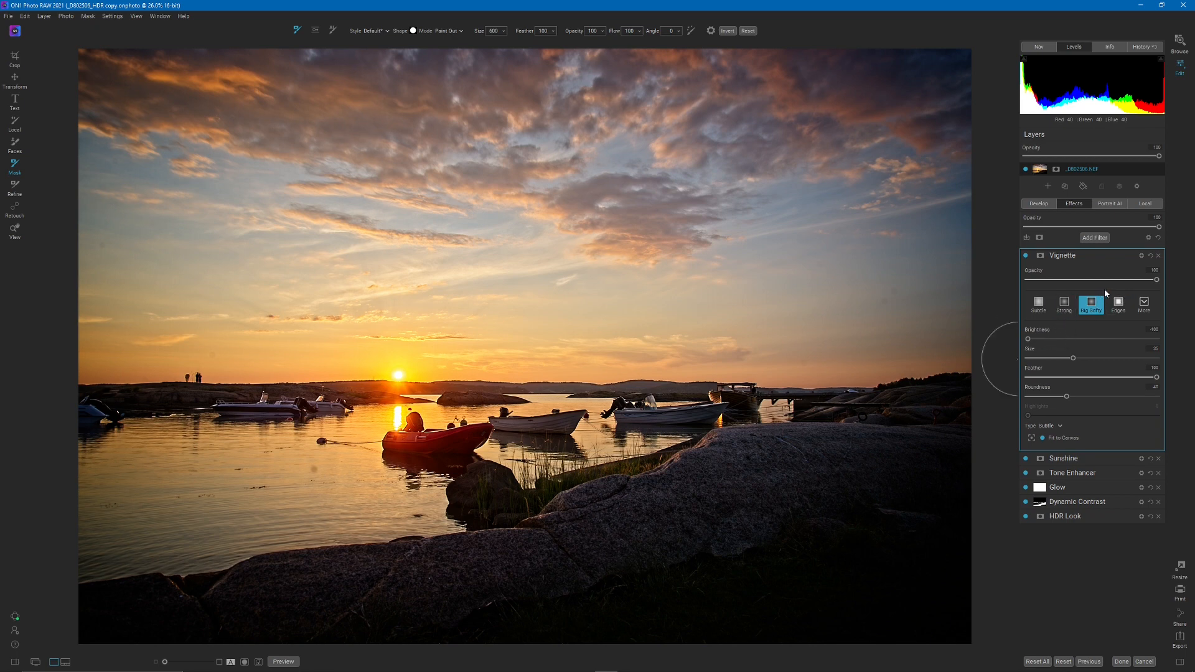
mouse_move(1028, 339)
mouse_down()
mouse_move(1040, 340)
mouse_move(1026, 339)
mouse_up()
click(1077, 279)
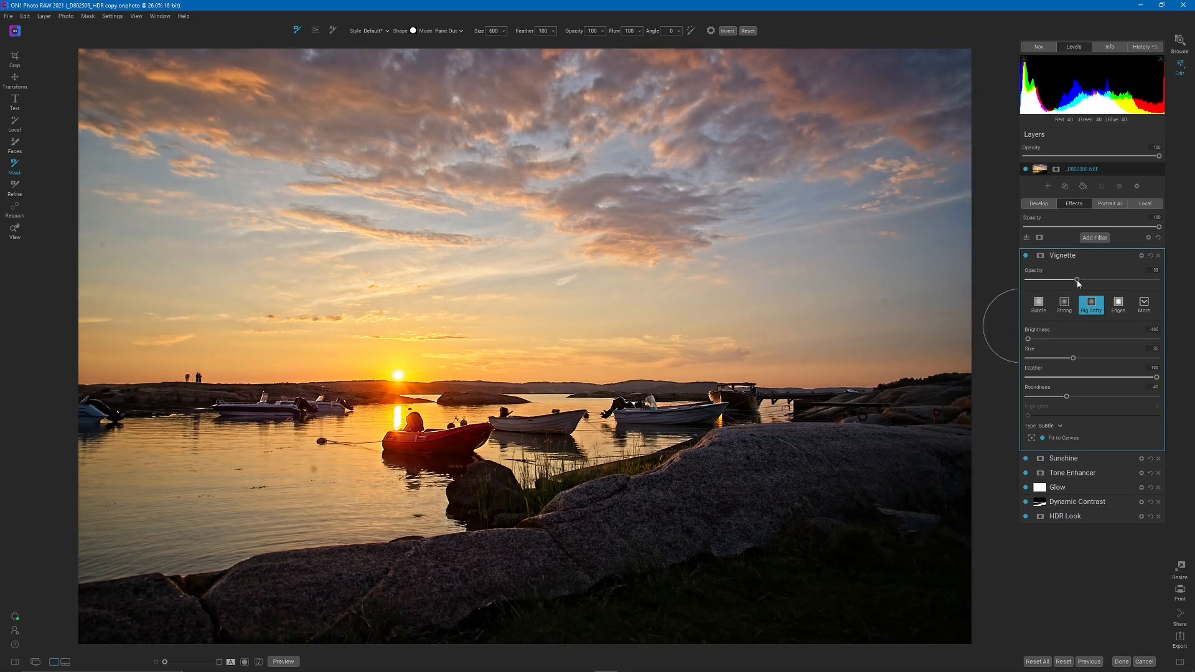
drag(1077, 280, 1157, 280)
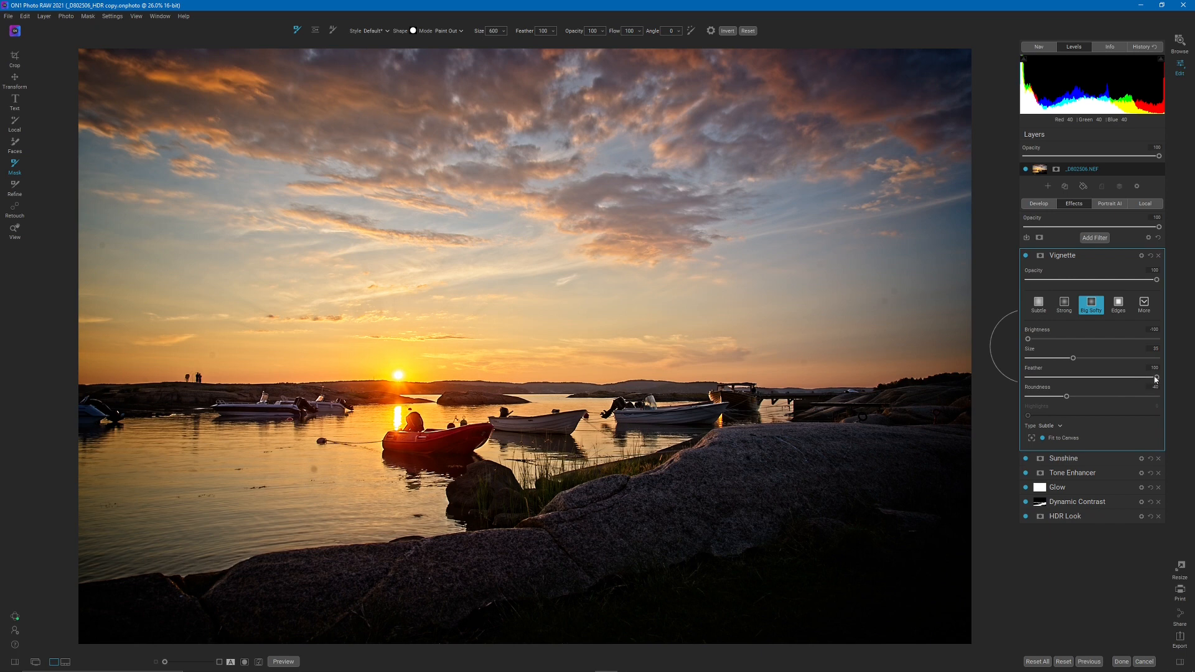
- Remove all feathering from the vignette and reposition its center slightly left of the middle of the photo
drag(1156, 378, 988, 378)
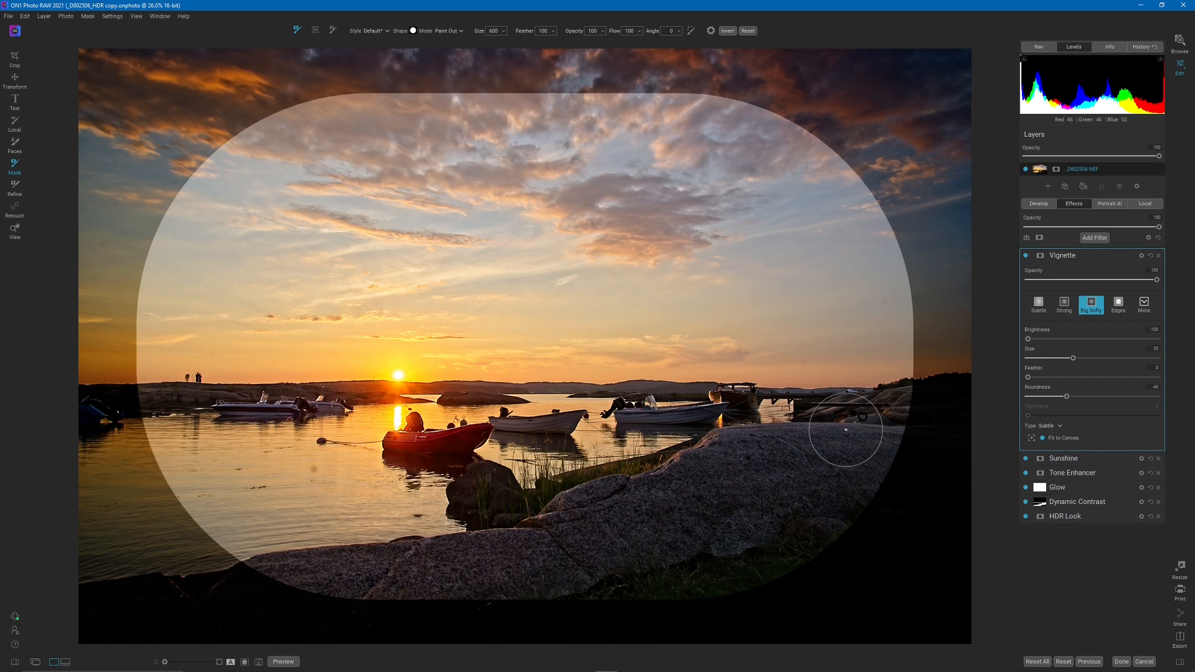
click(1030, 440)
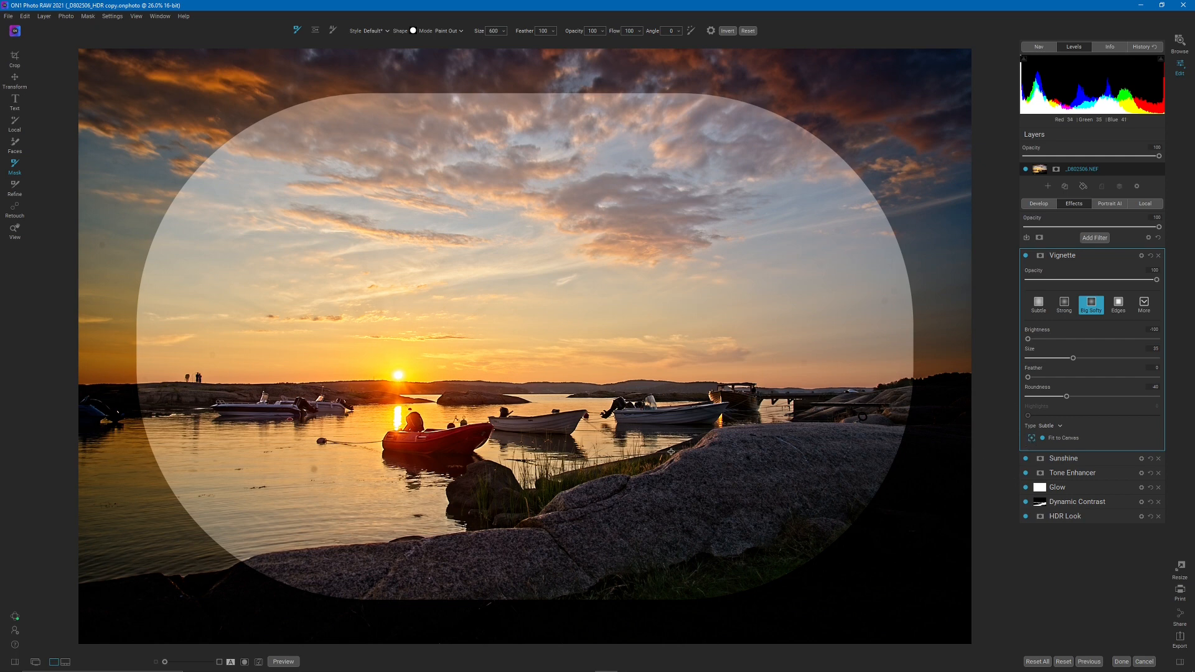
click(397, 377)
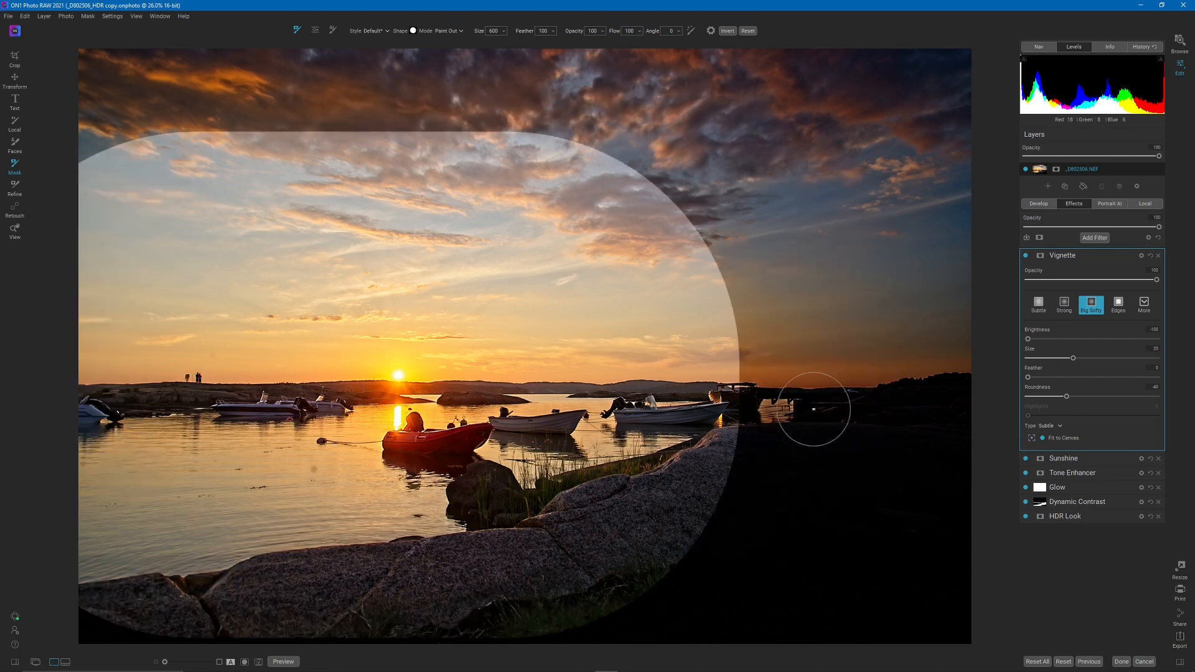
click(1031, 438)
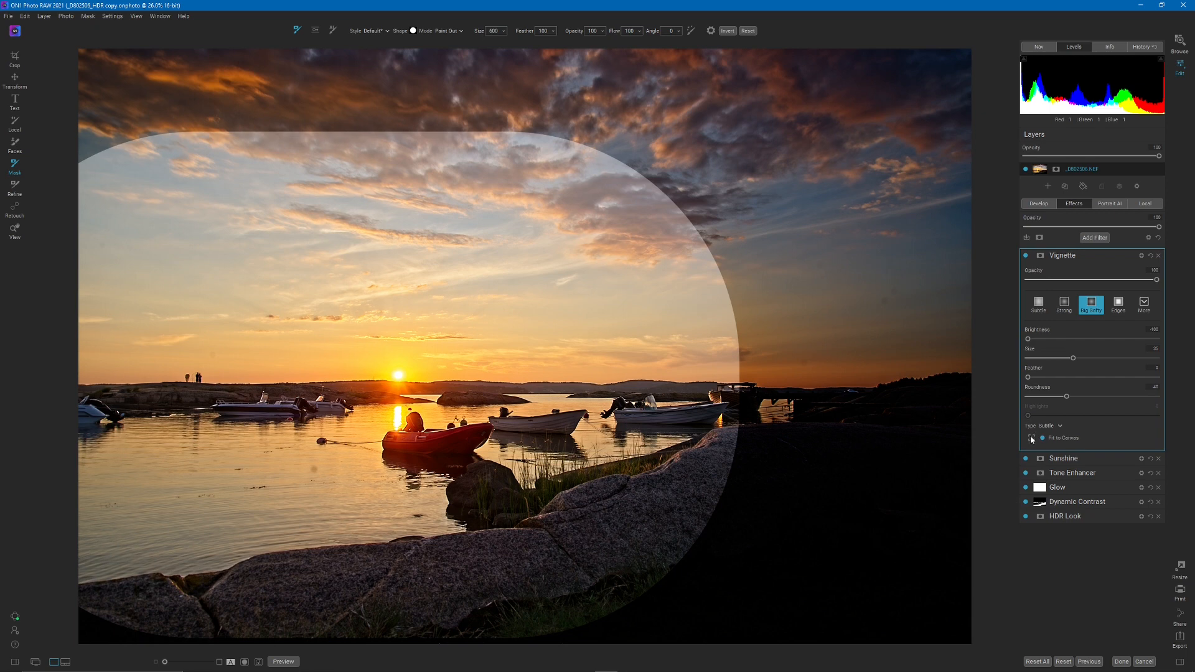
click(503, 345)
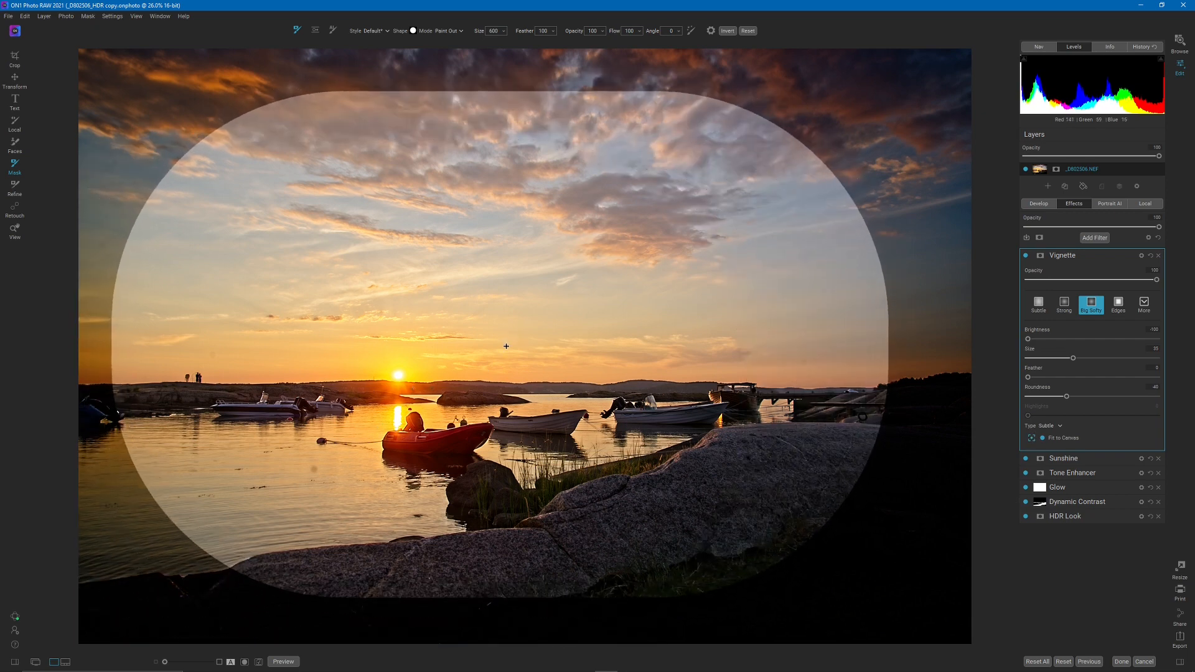
drag(506, 347, 500, 347)
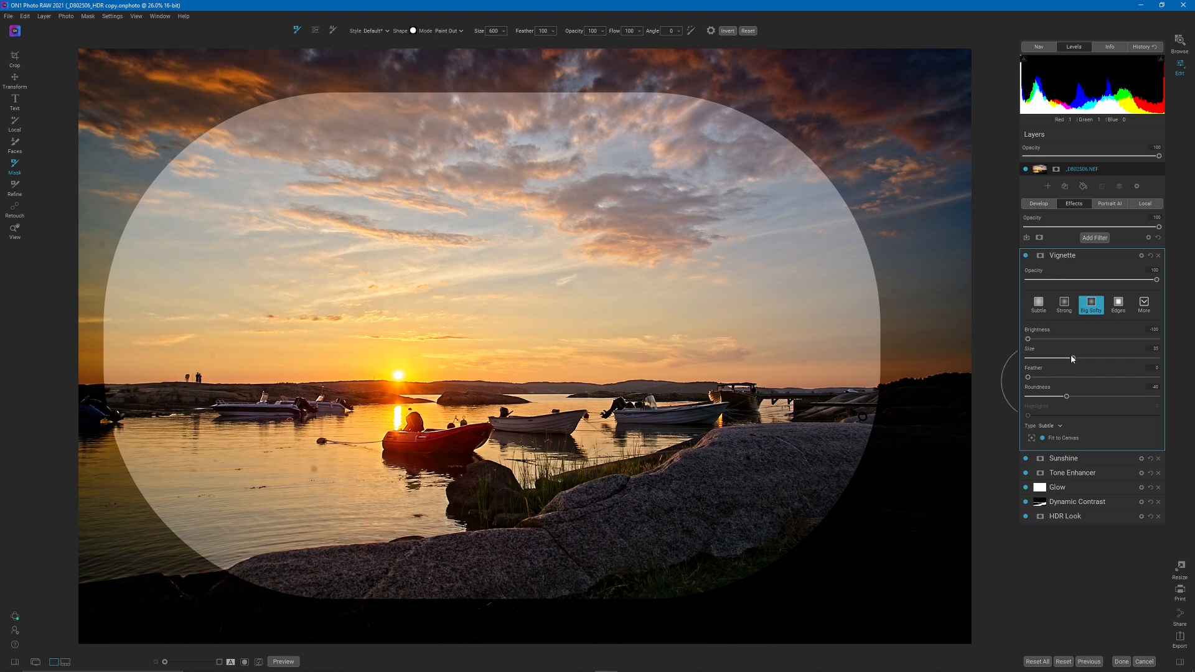
- Set the vignette's Feather to 100, Brightness to about -30 and Opacity to about 78, comparing the photo with and without it
drag(1072, 360, 1160, 388)
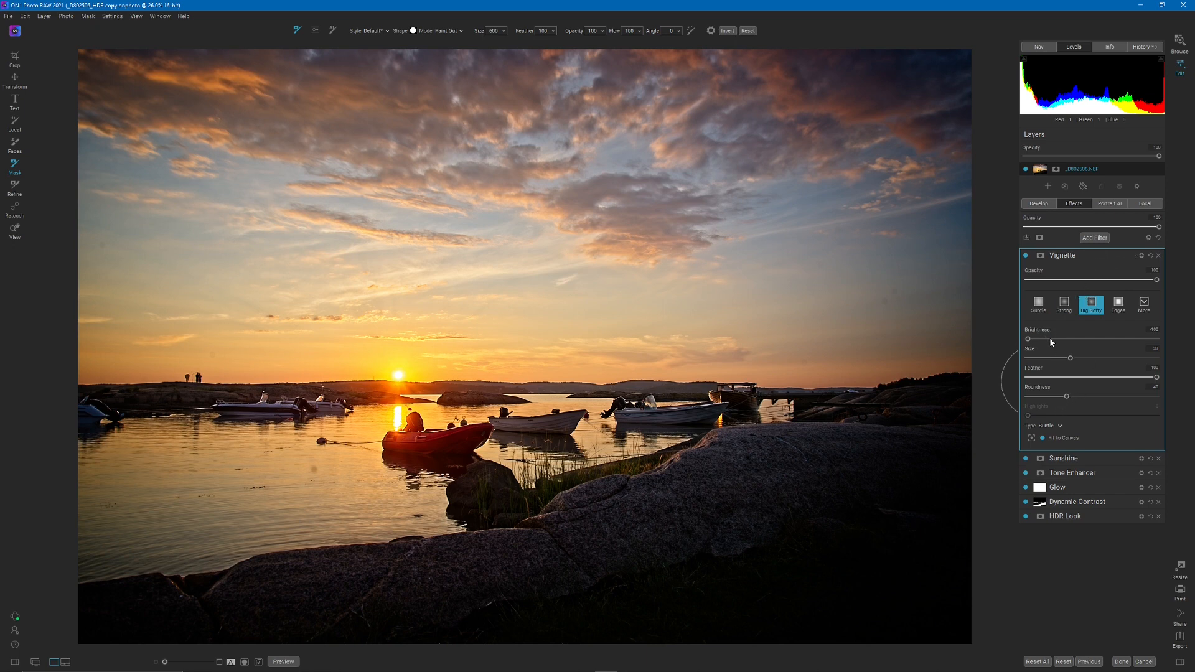
drag(1051, 342, 1073, 340)
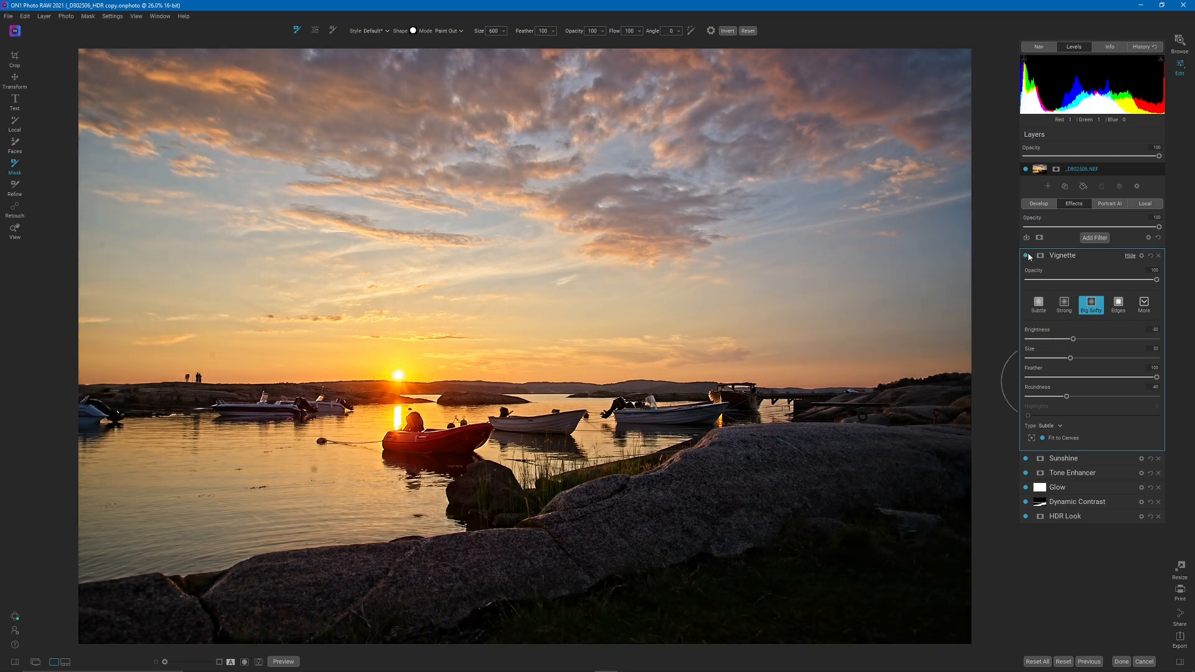
click(1026, 255)
click(1026, 256)
click(1128, 280)
click(1026, 255)
click(1026, 256)
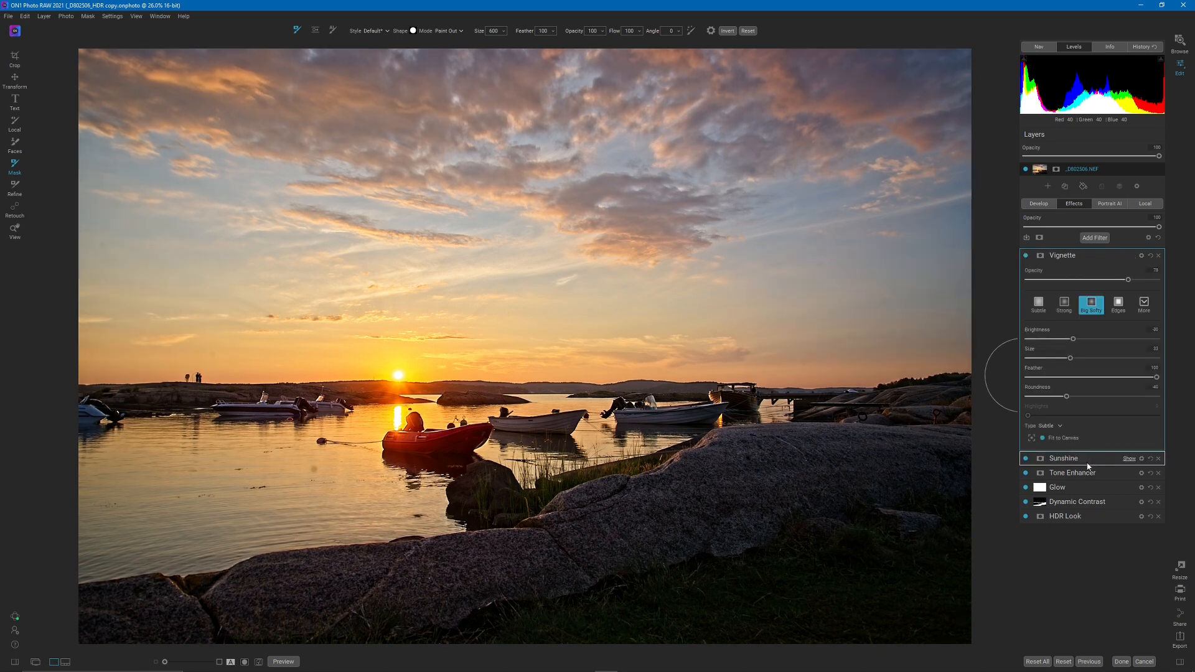
- Add a Color Adjustment filter and mask it with the Linear Bottom gradient preset of the Masking Bug
click(1094, 238)
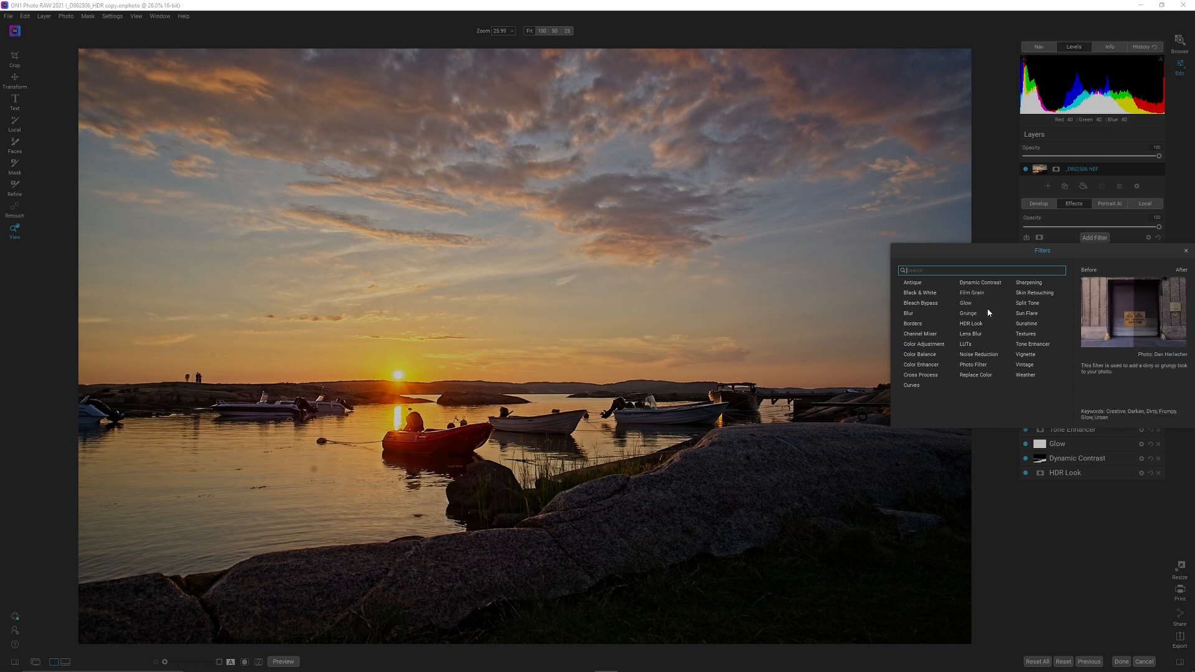
click(925, 346)
click(1041, 271)
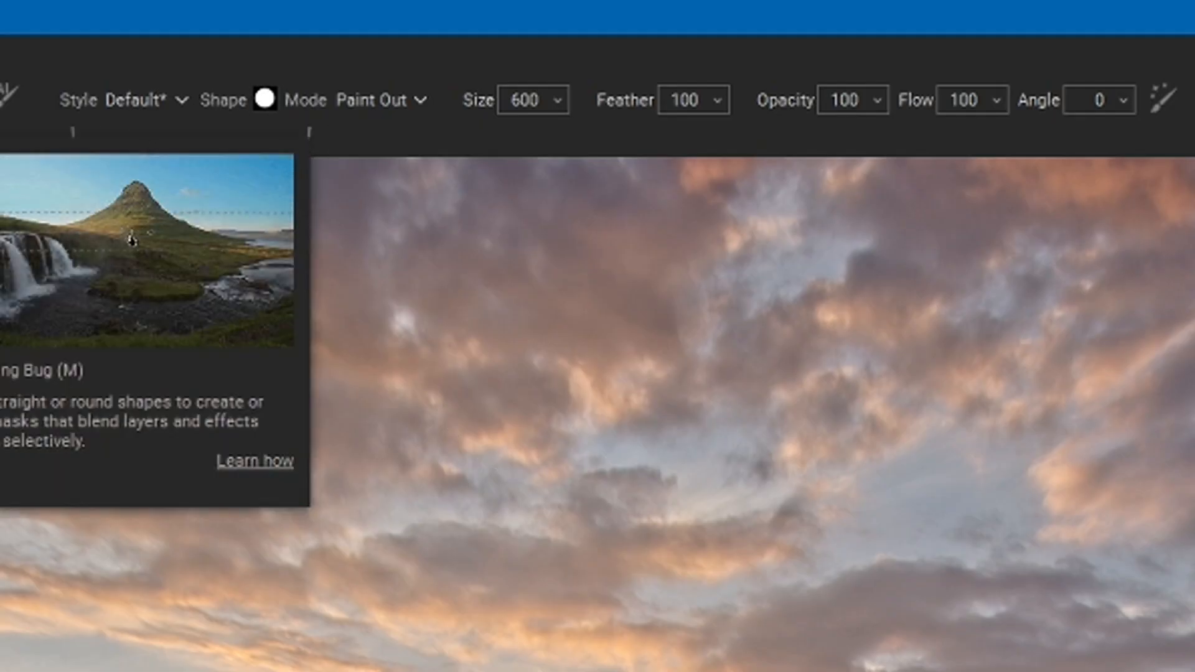
key(m)
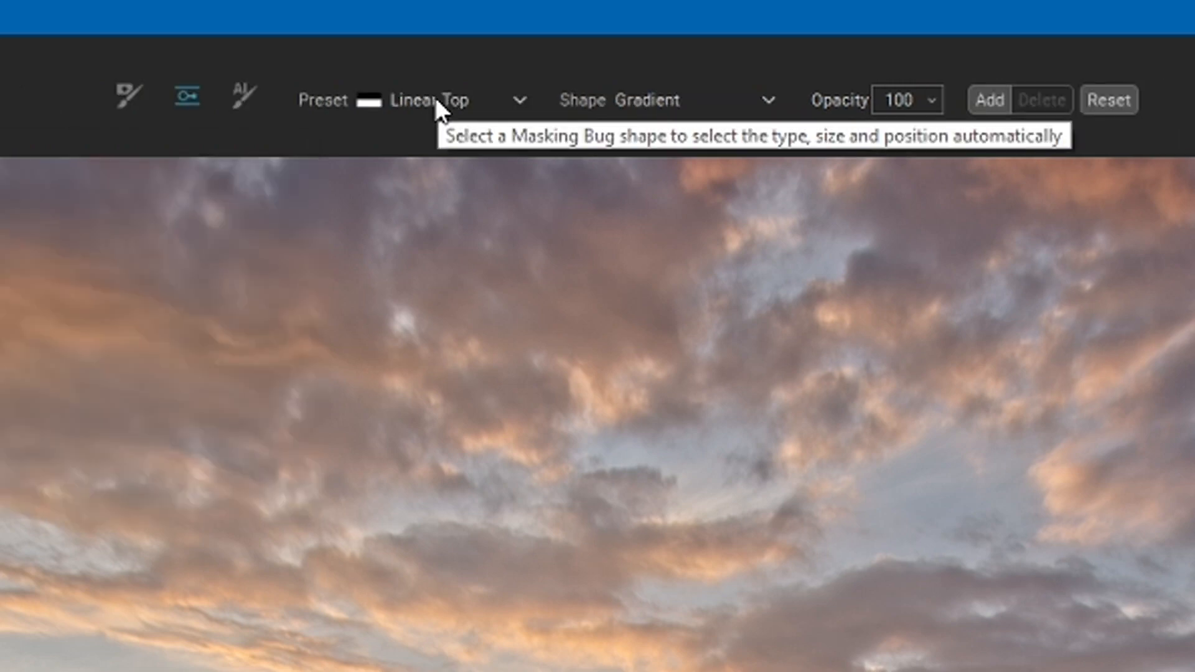
click(435, 97)
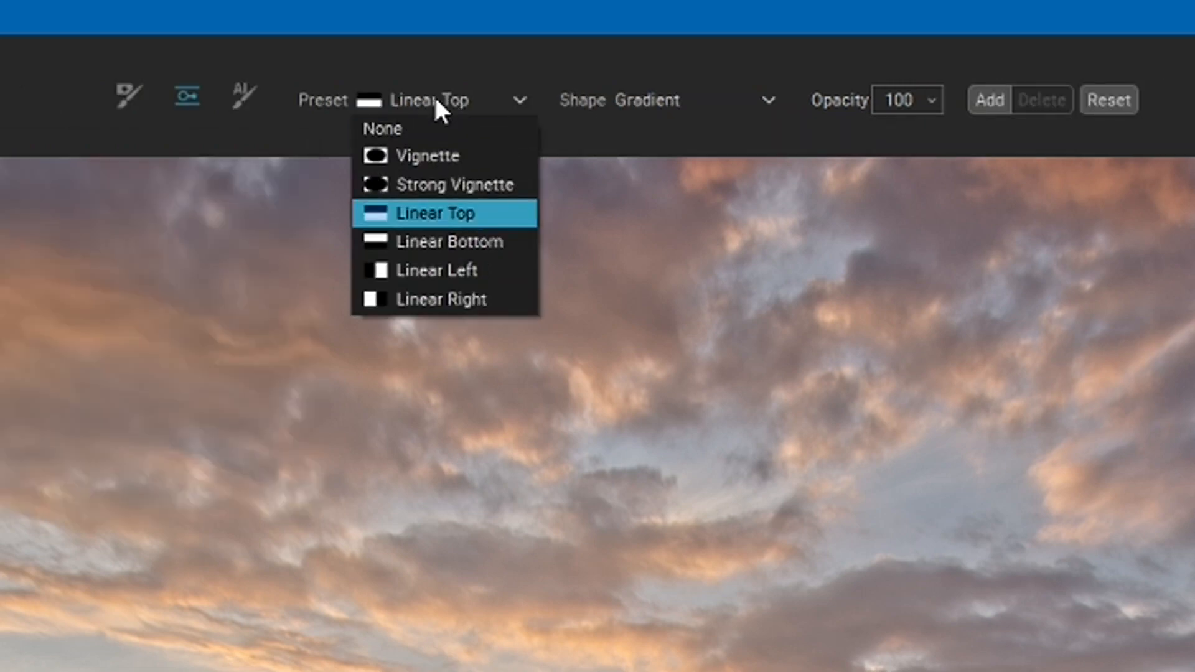
click(421, 242)
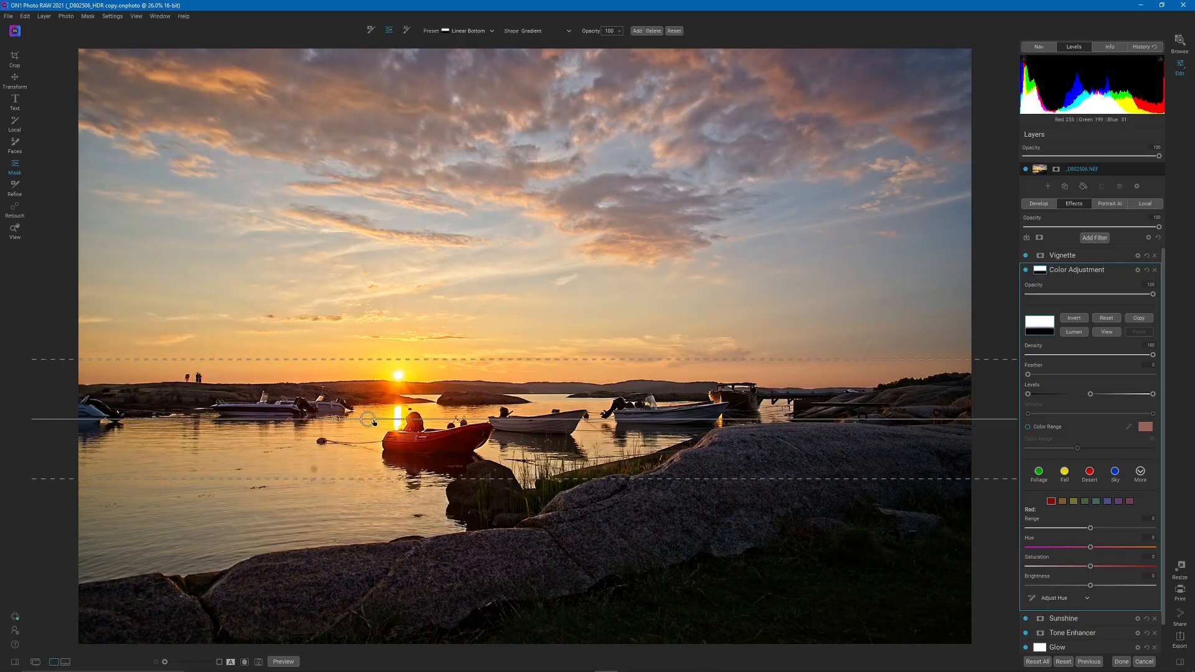
- Move the Color Adjustment gradient mask up into the sky above the sun and narrow its transition zone
drag(374, 422, 373, 352)
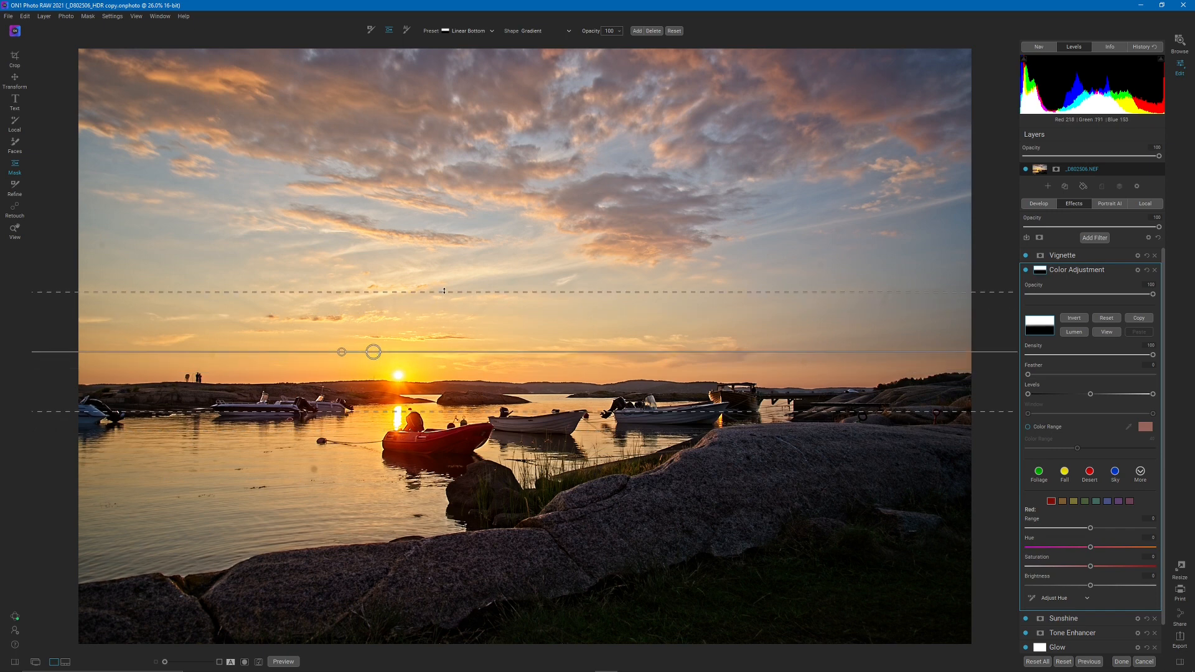
drag(444, 291, 432, 319)
drag(374, 352, 376, 317)
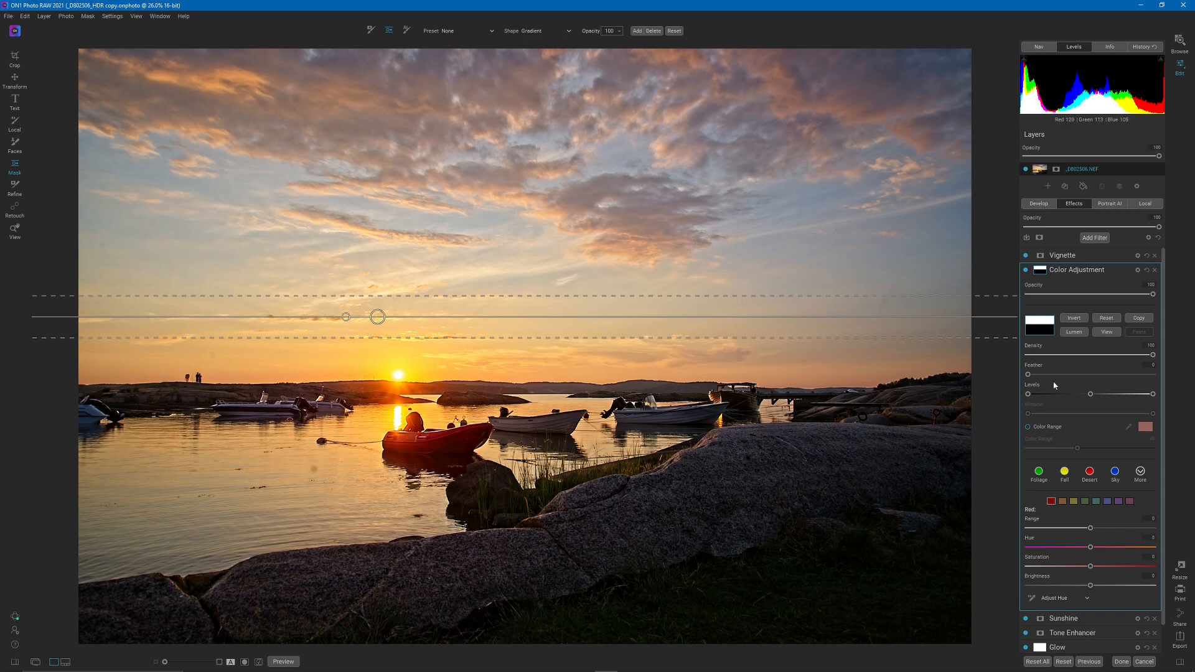
- Widen the Red and Orange ranges in the Color Adjustment filter and raise the saturation of both colors slightly
scroll(1164, 447, down, 1)
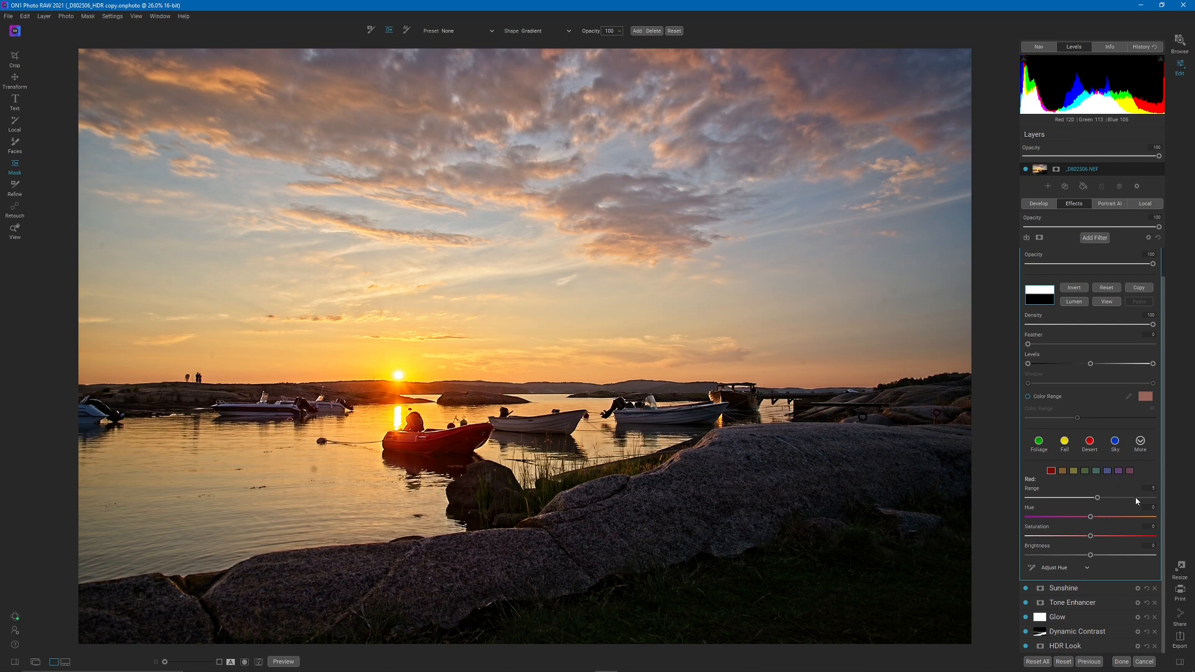
drag(1090, 497, 1143, 498)
drag(1097, 536, 1103, 536)
click(1062, 471)
click(1155, 498)
drag(1080, 521, 1101, 545)
- Boost the saturation of Yellow, Purple and Magenta with wide color ranges, setting Magenta to Range 100 and Saturation 17
click(1074, 470)
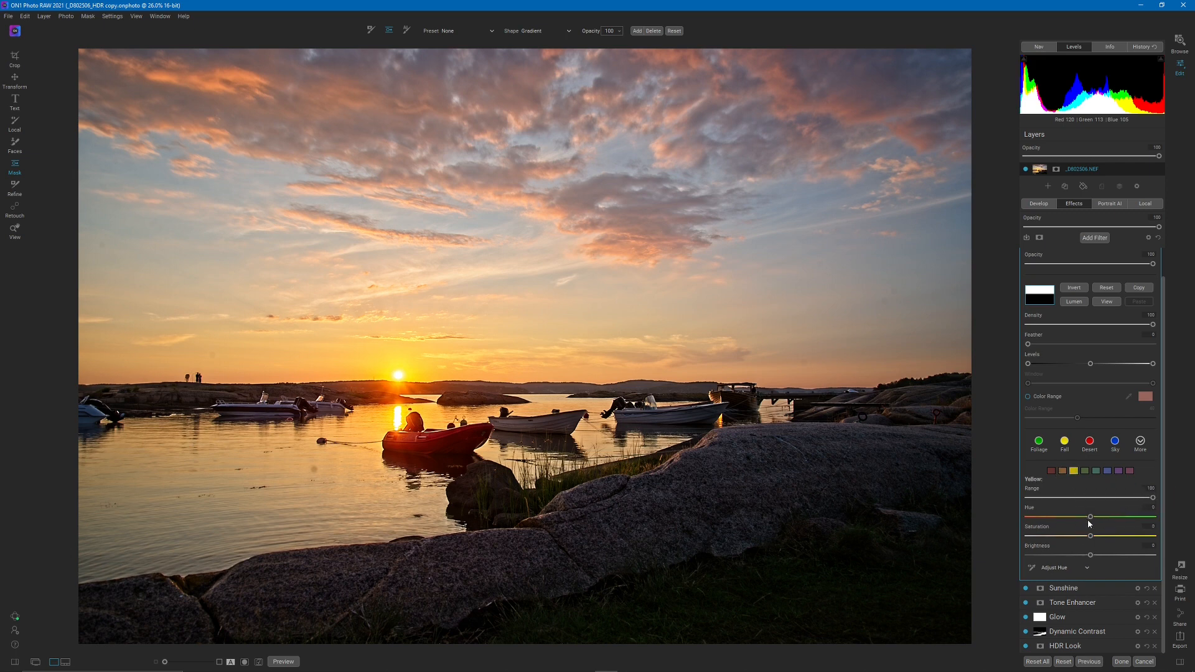
drag(1090, 518, 1103, 538)
click(1119, 471)
drag(1107, 497, 1164, 495)
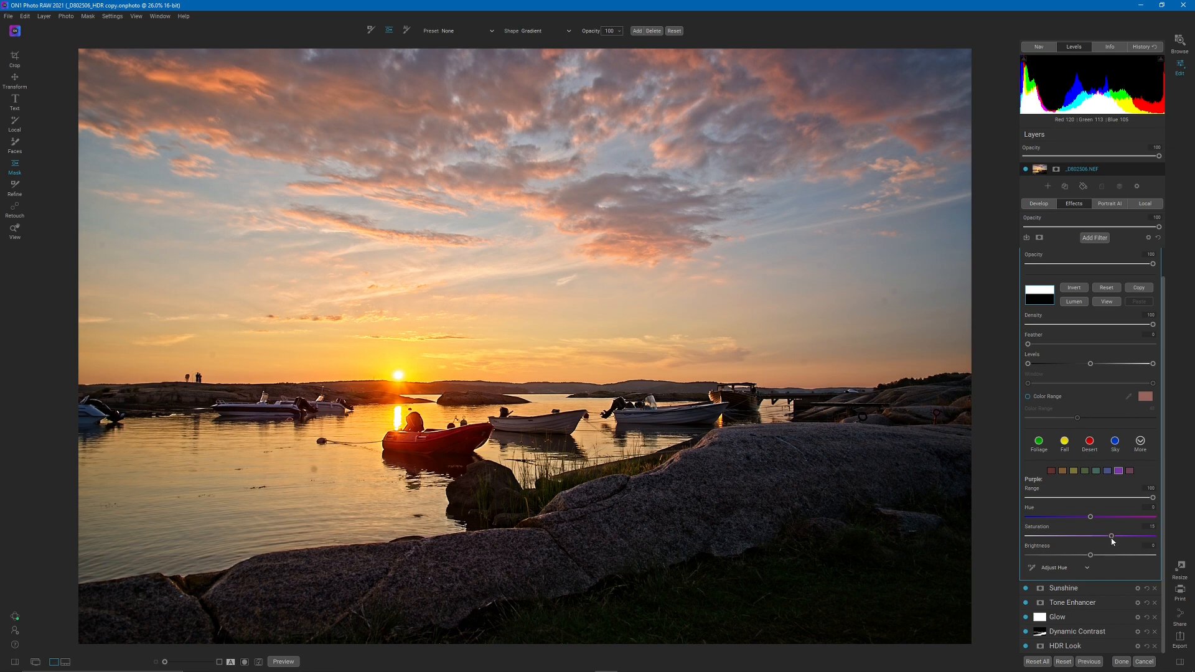
click(1130, 471)
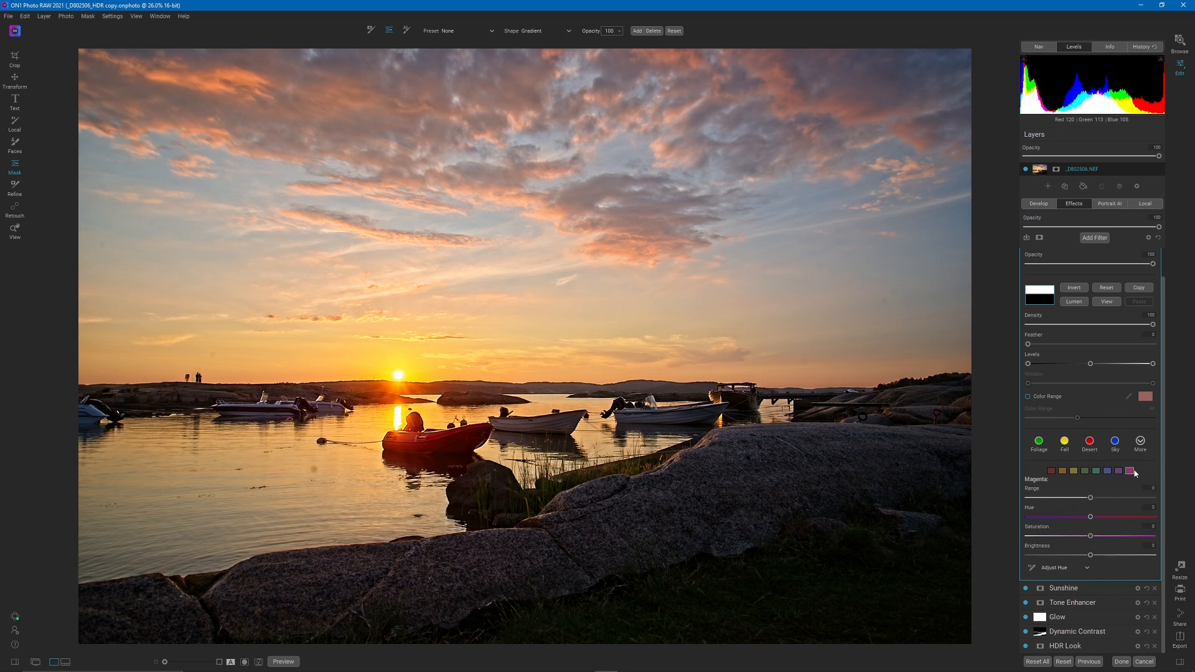
click(1153, 497)
click(1114, 536)
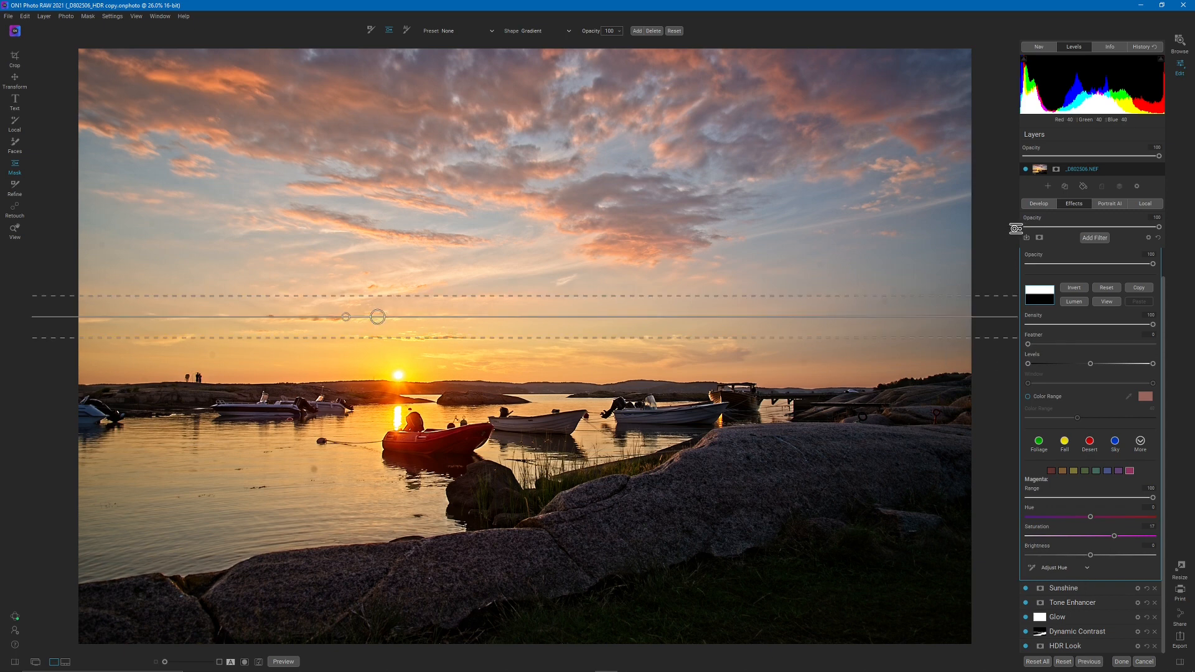
- Compare the photo with and without the Color Adjustment filter and shift its gradient mask slightly down toward the sun
scroll(1134, 359, up, 1)
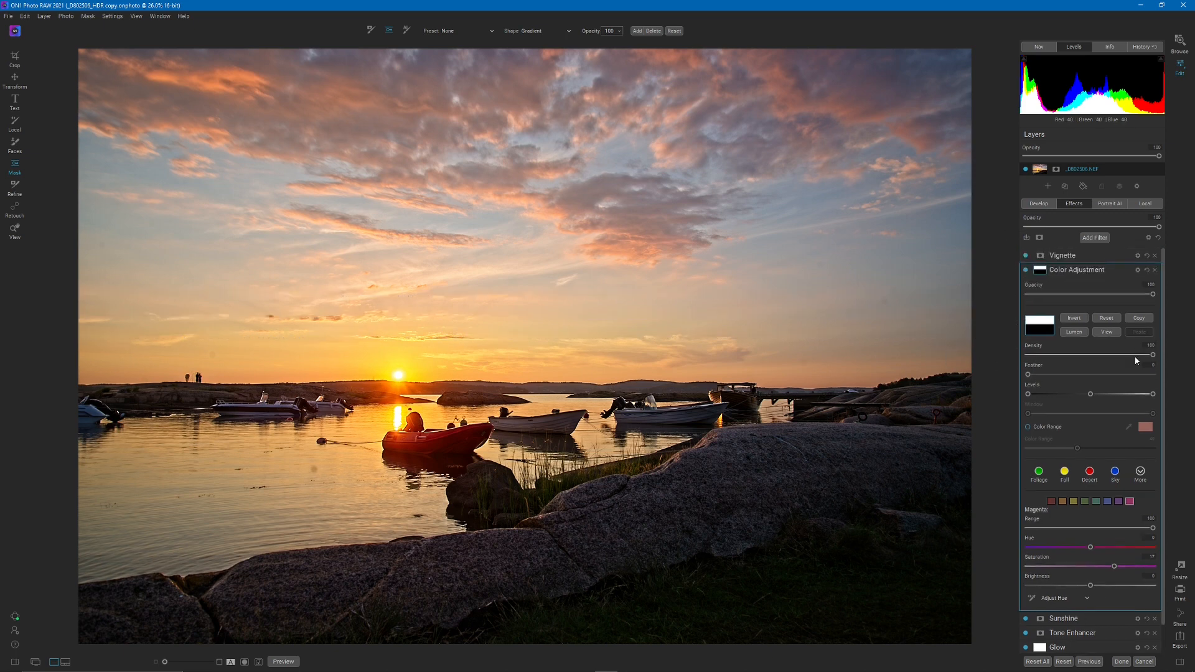
click(1026, 271)
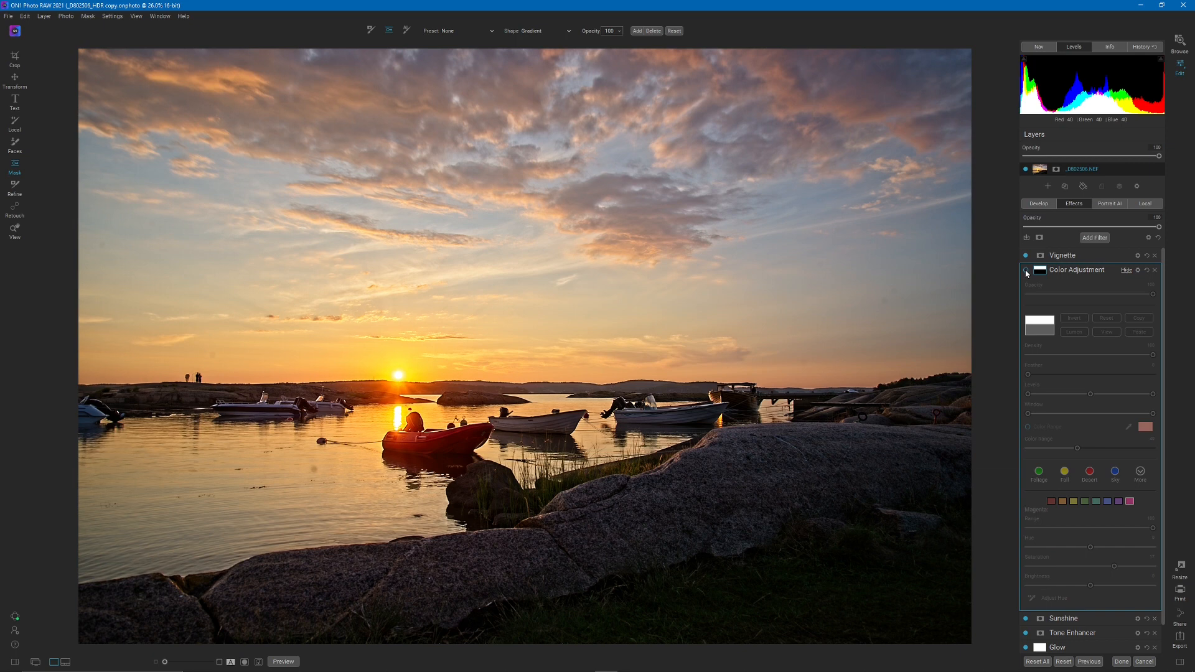
click(1026, 270)
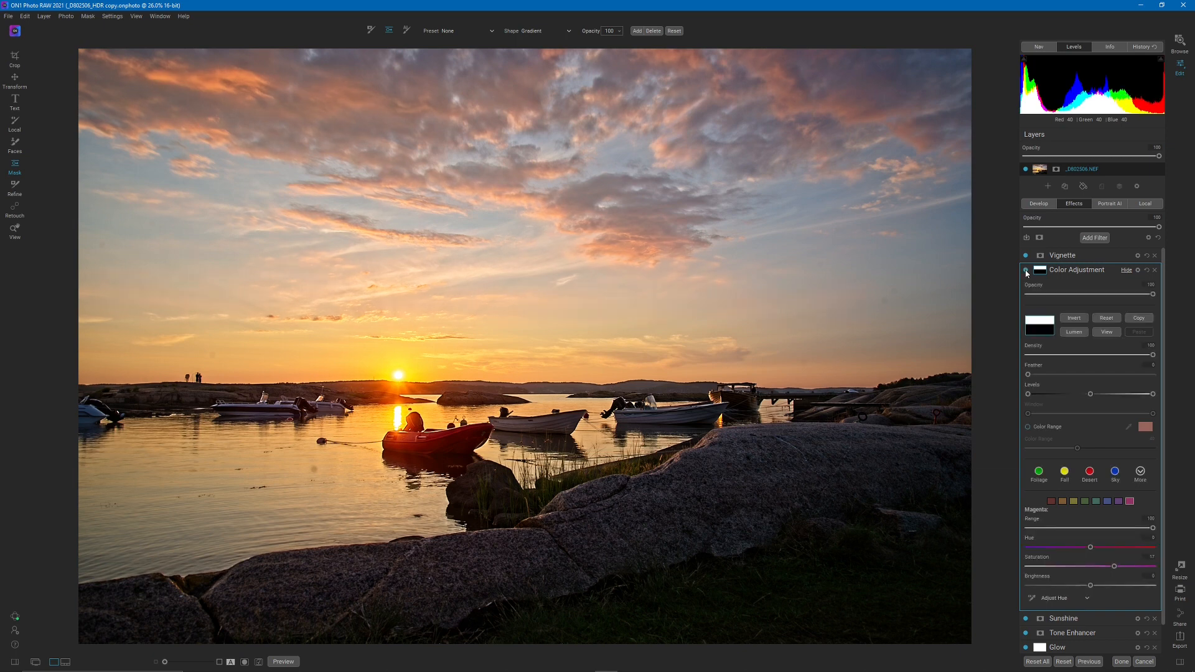
click(1026, 270)
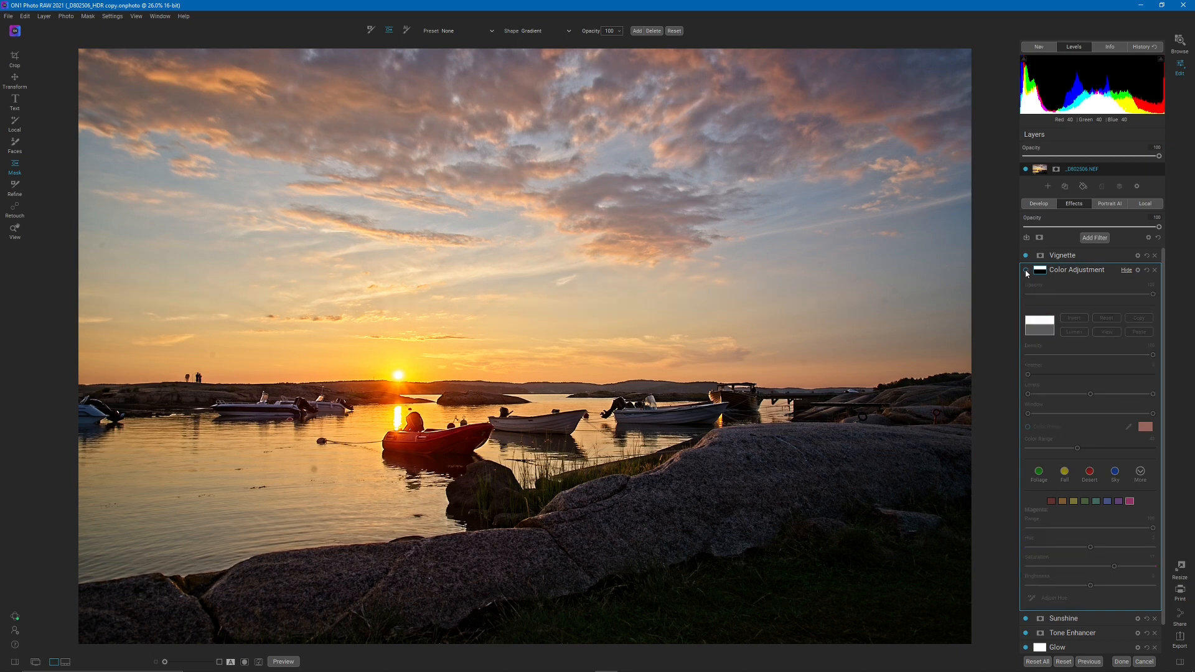
click(1025, 270)
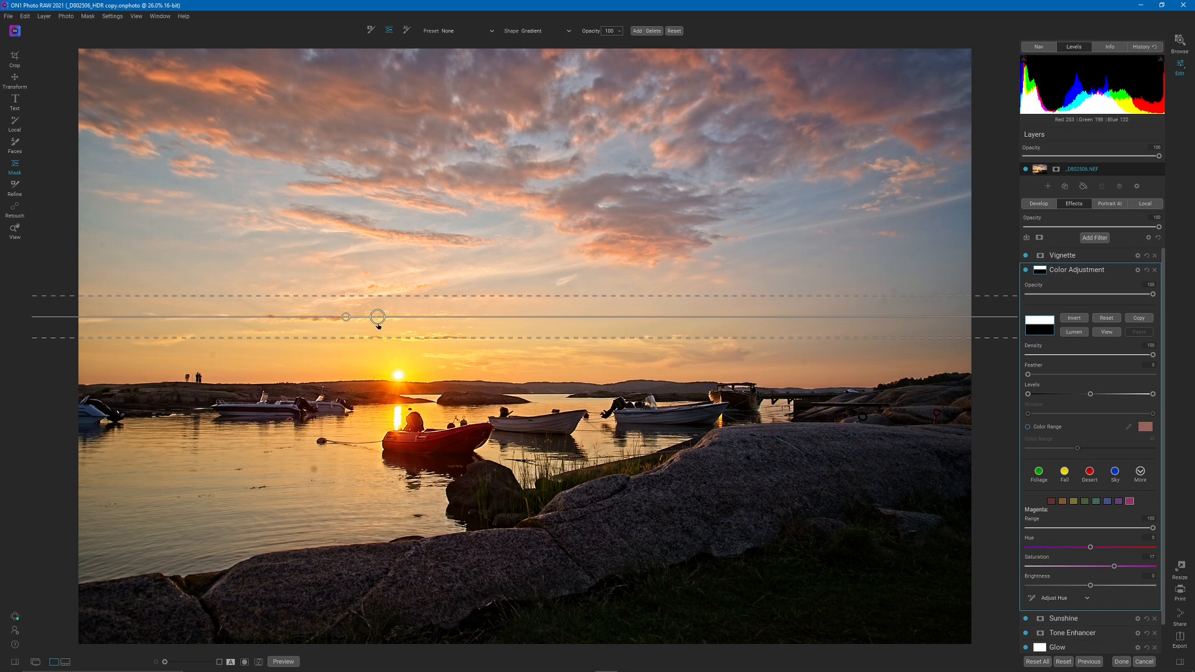
mouse_move(378, 323)
mouse_down()
mouse_move(391, 378)
mouse_move(373, 342)
mouse_up()
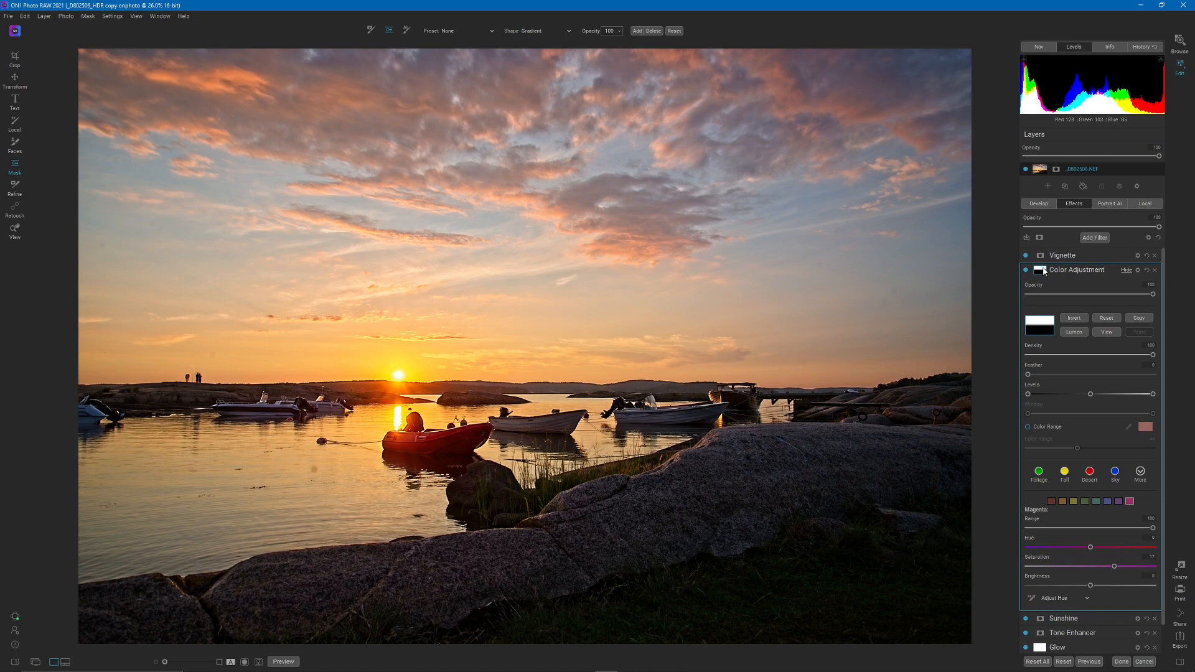
- Add a Color Enhancer filter and place a Linear Bottom gradient mask on it at the horizon beside the sun
click(1099, 238)
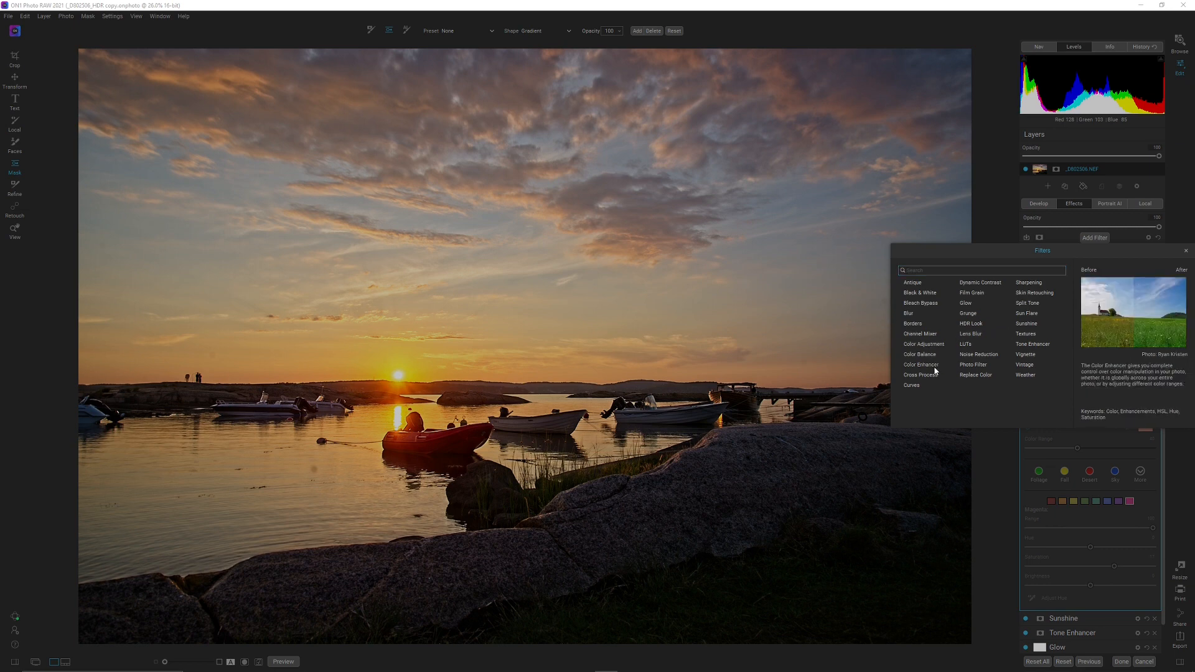
click(924, 344)
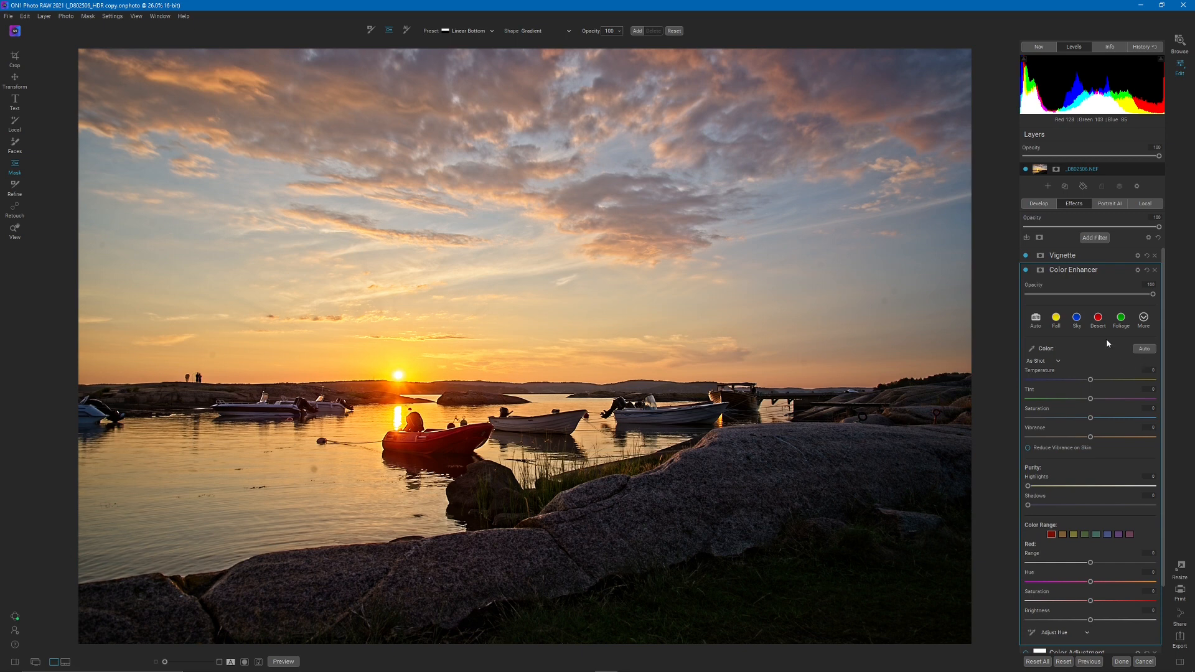
click(1040, 269)
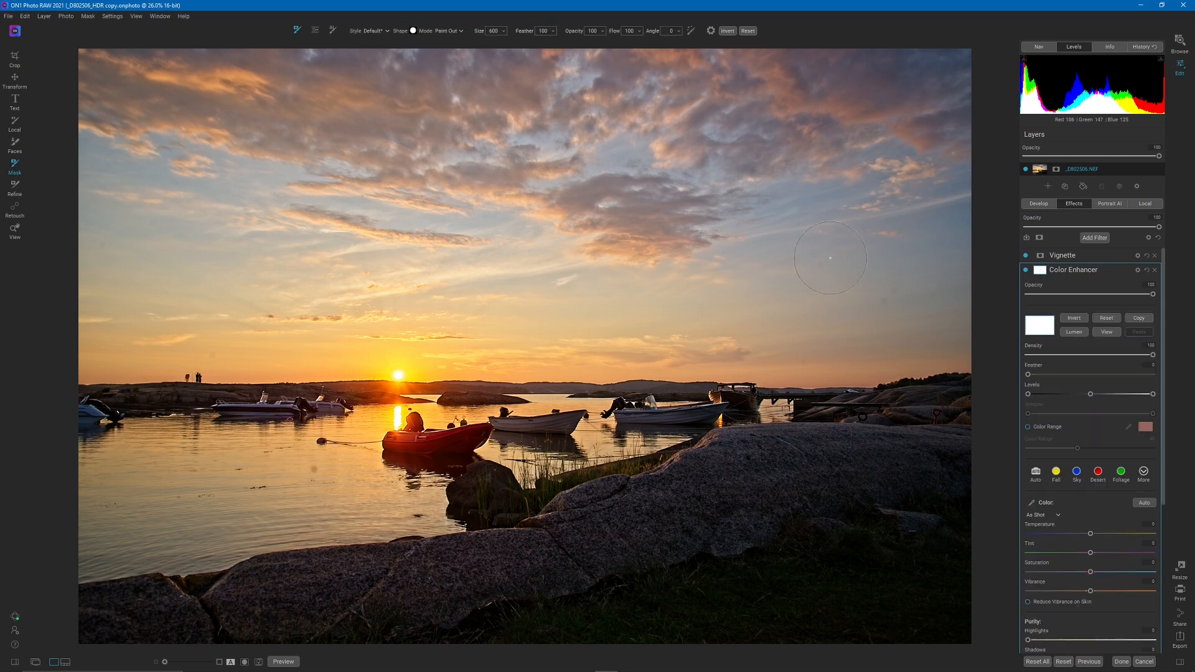
click(315, 29)
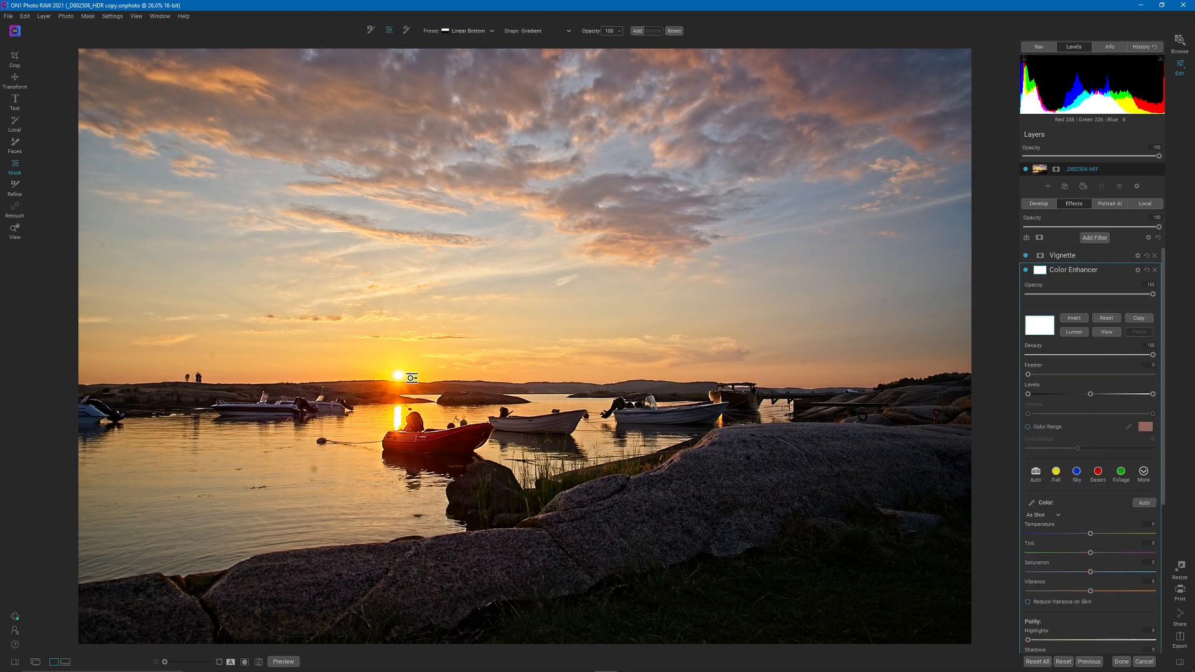
click(412, 378)
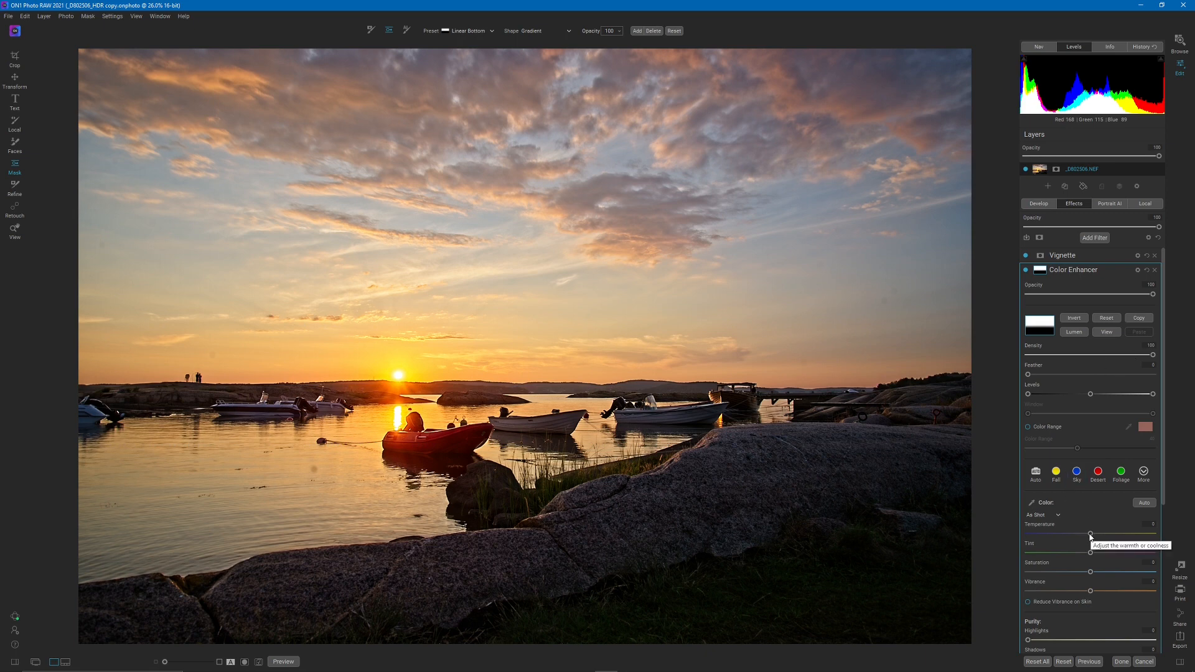
- Raise the Color Enhancer's Temperature, Vibrance and Tint, then move its gradient mask up into the sky and narrow the transition
drag(1090, 536, 1115, 544)
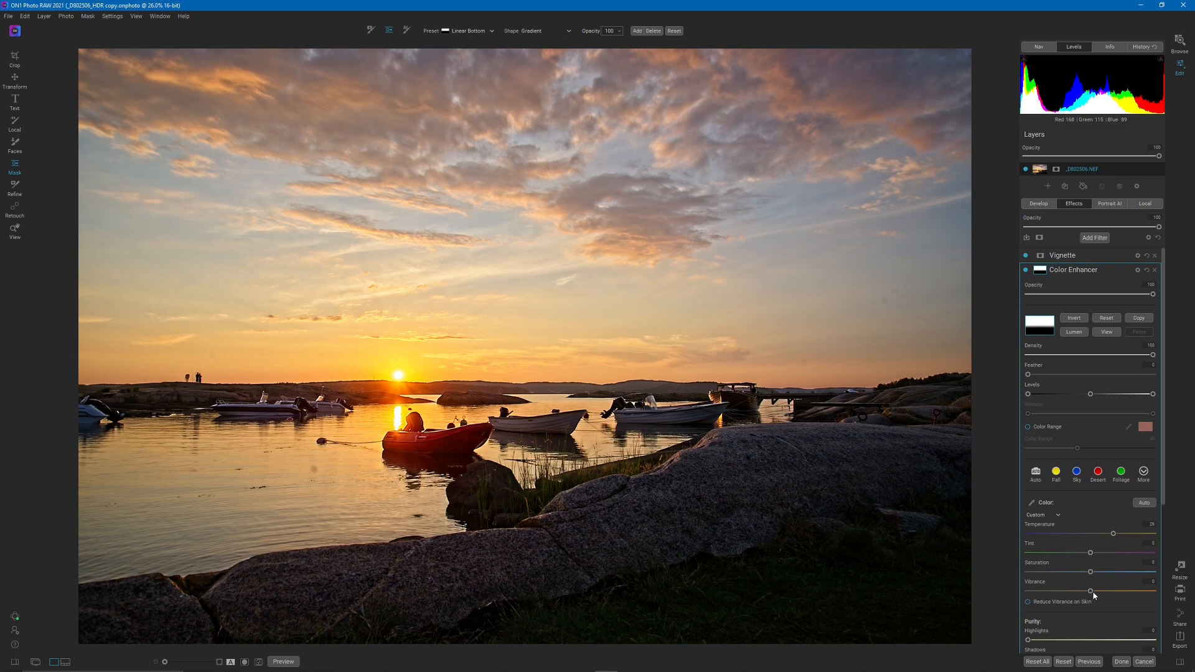
drag(1091, 591, 1133, 594)
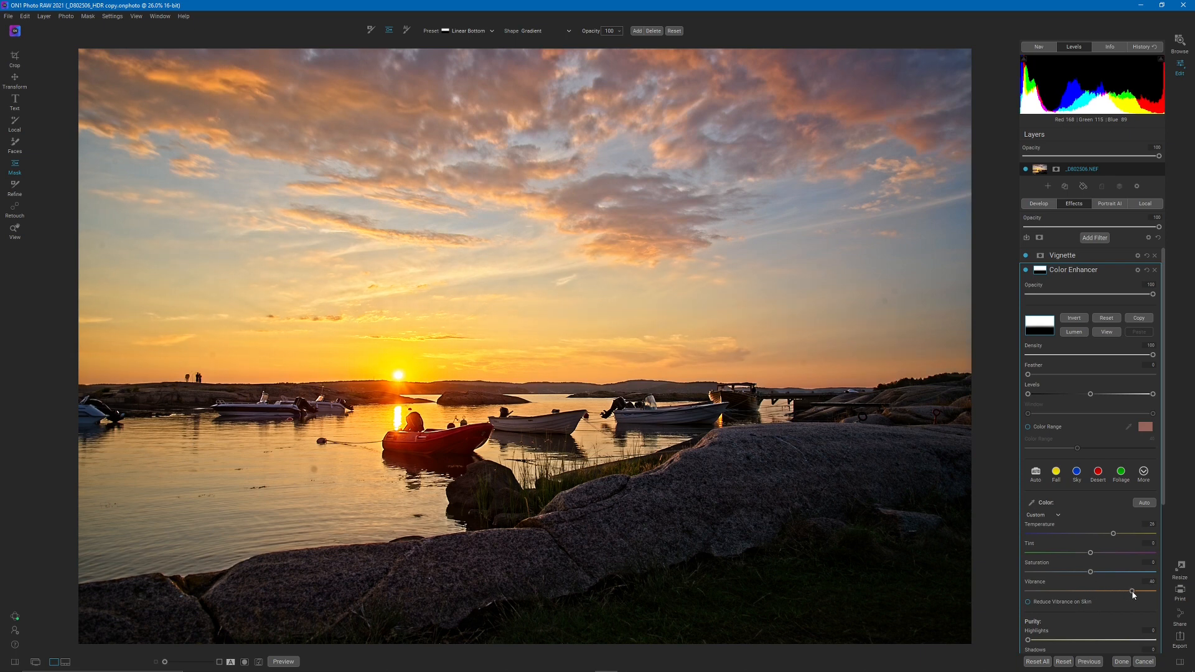
drag(1091, 552, 1114, 554)
drag(417, 387, 414, 320)
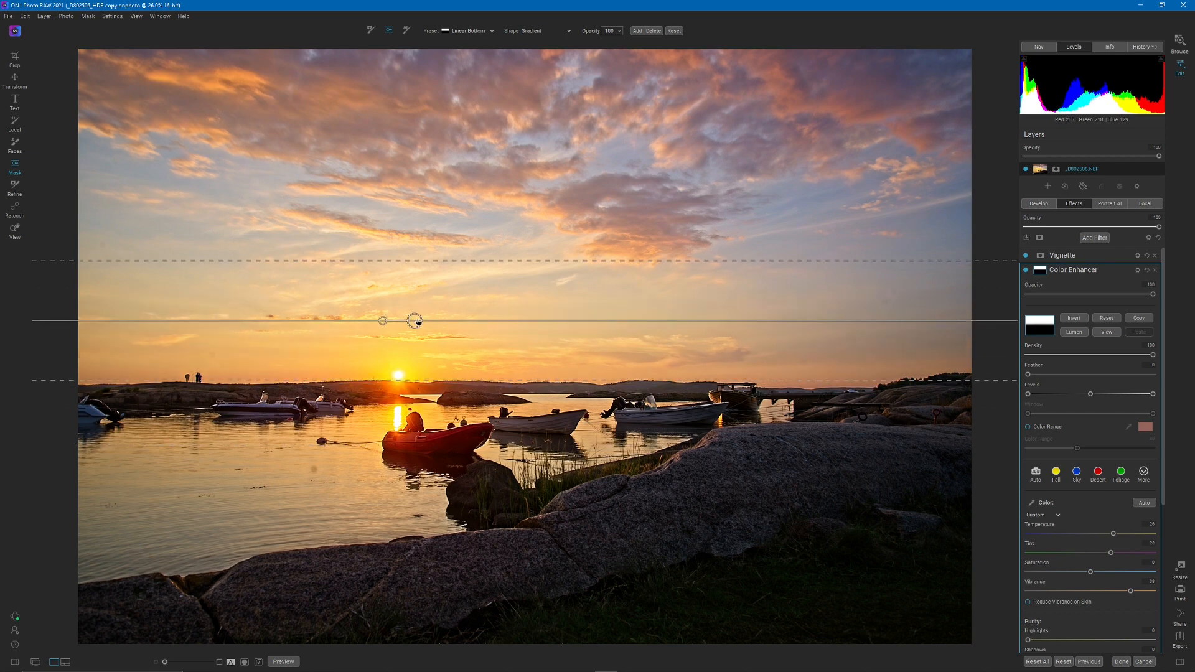
drag(489, 256, 480, 295)
- Cool the Color Enhancer's Temperature well below zero, reduce the filter's opacity to about 52 and collapse its settings
drag(1114, 535, 1068, 551)
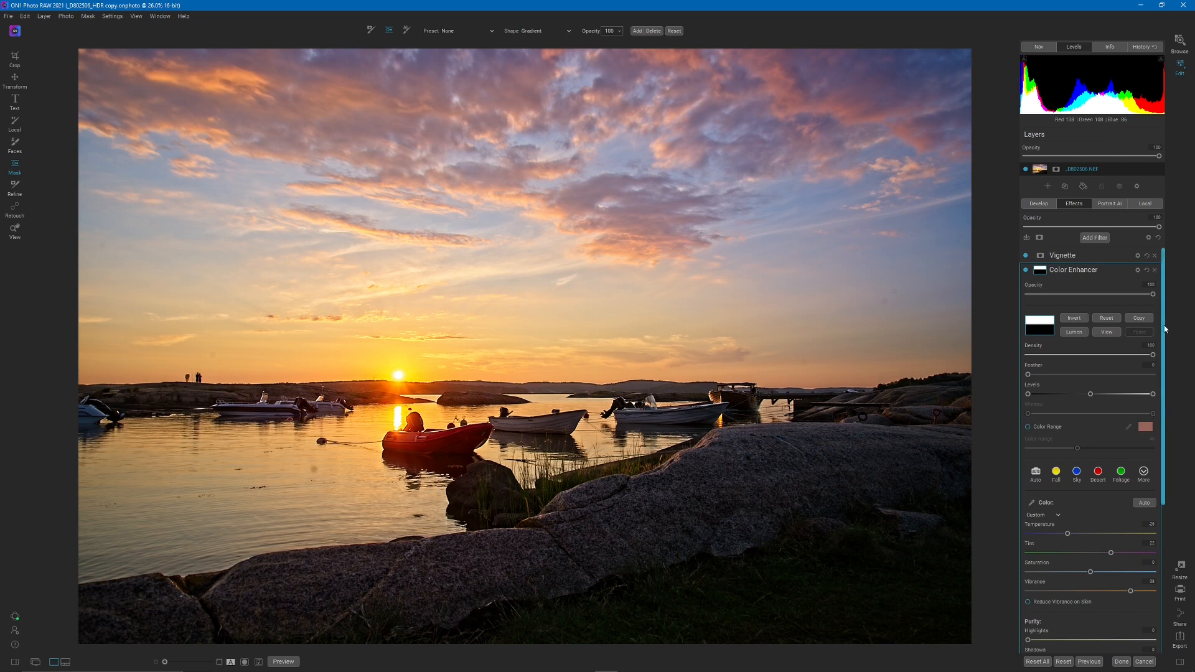
drag(1153, 293, 1092, 293)
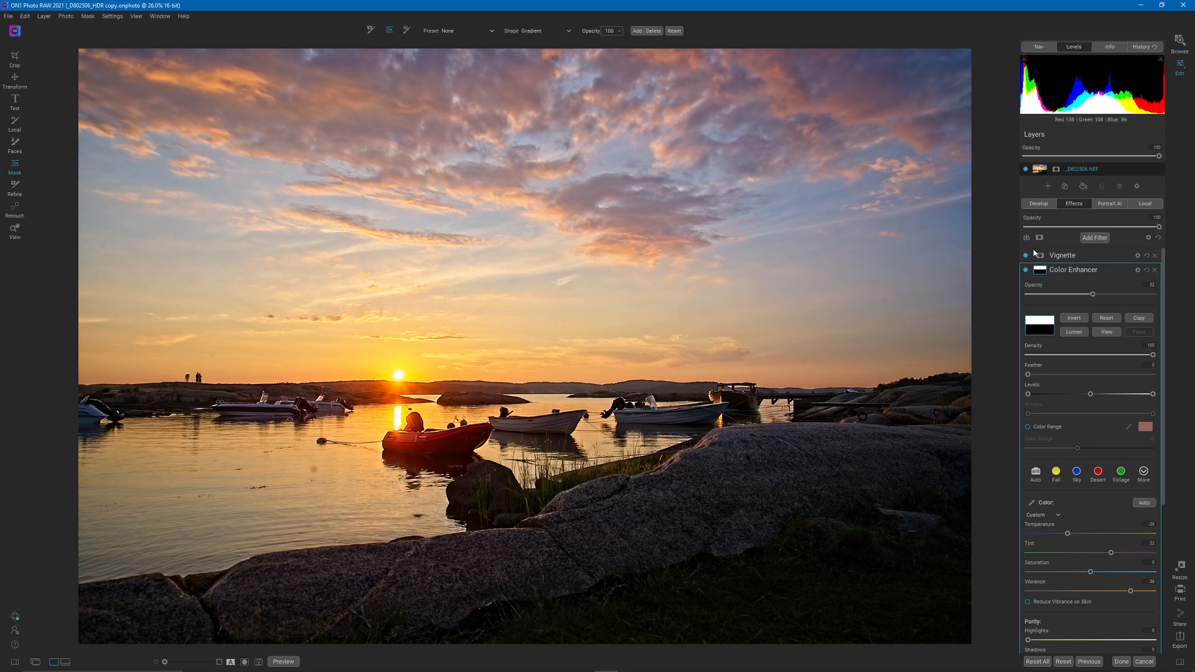
click(1082, 271)
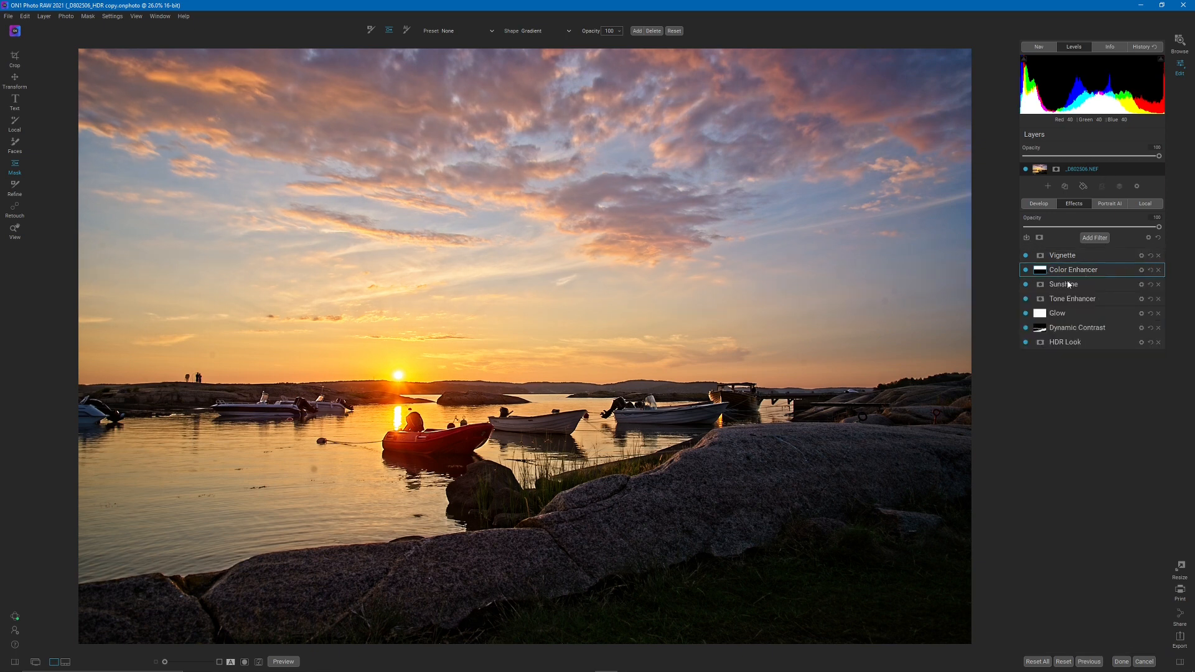
- Start a local adjustment with Shadows at about 12 and place a Linear Top gradient mask on the horizon beside the sun
click(1152, 207)
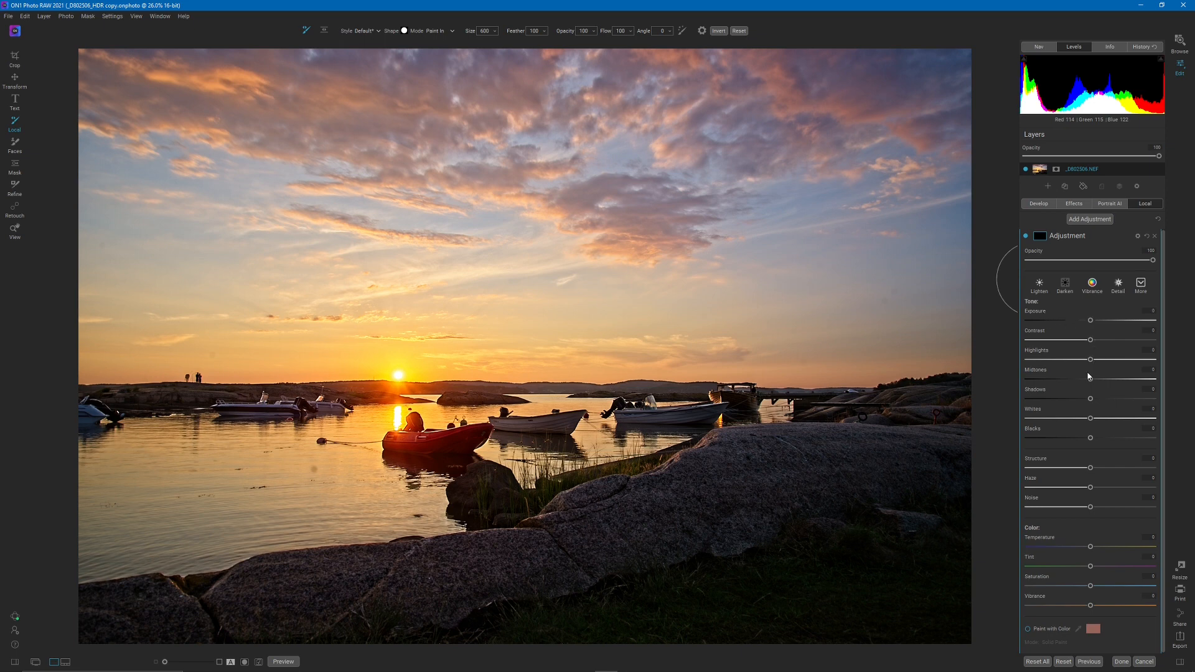
drag(1096, 400, 1099, 400)
click(323, 30)
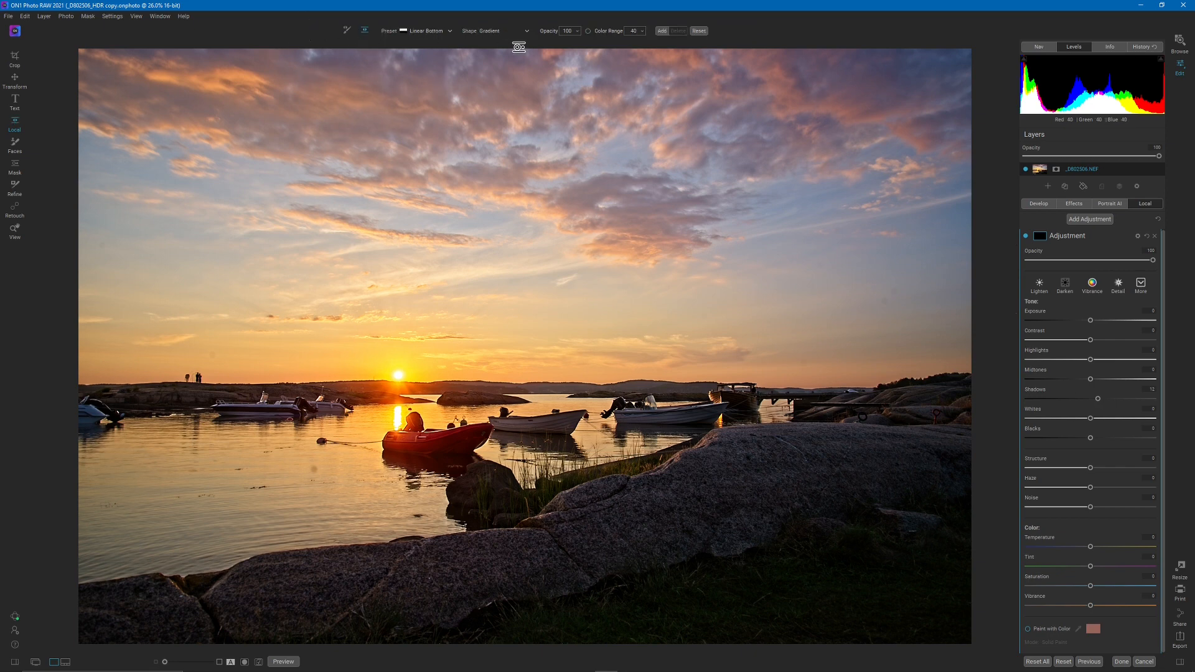
click(431, 32)
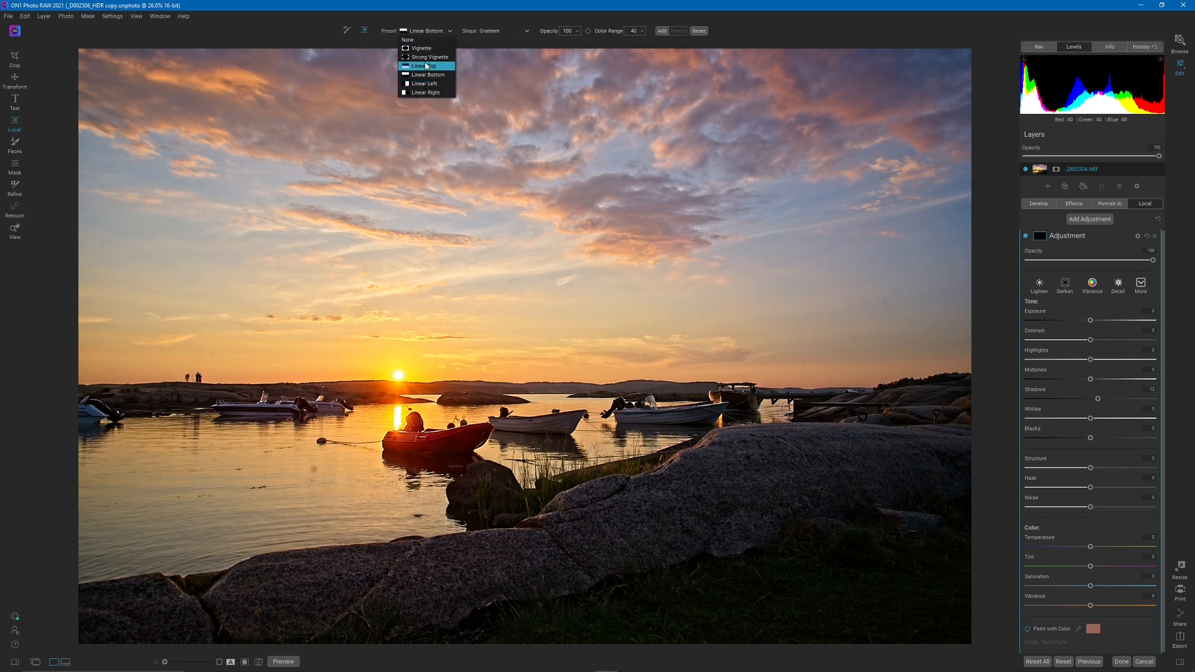
click(424, 64)
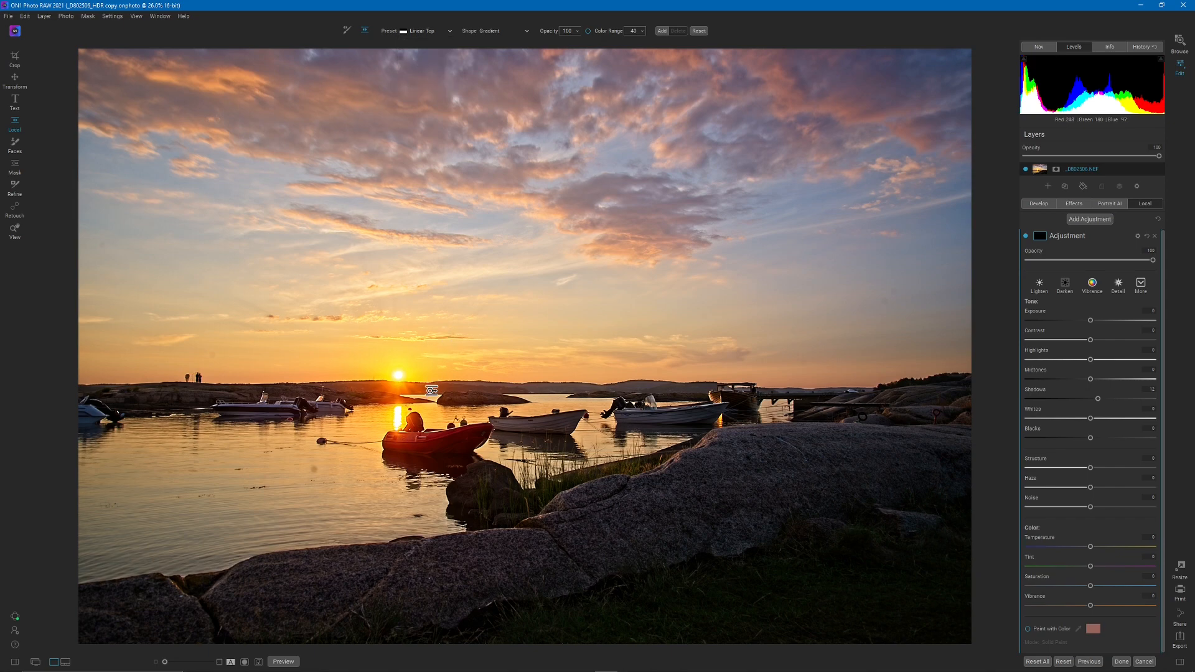
click(433, 386)
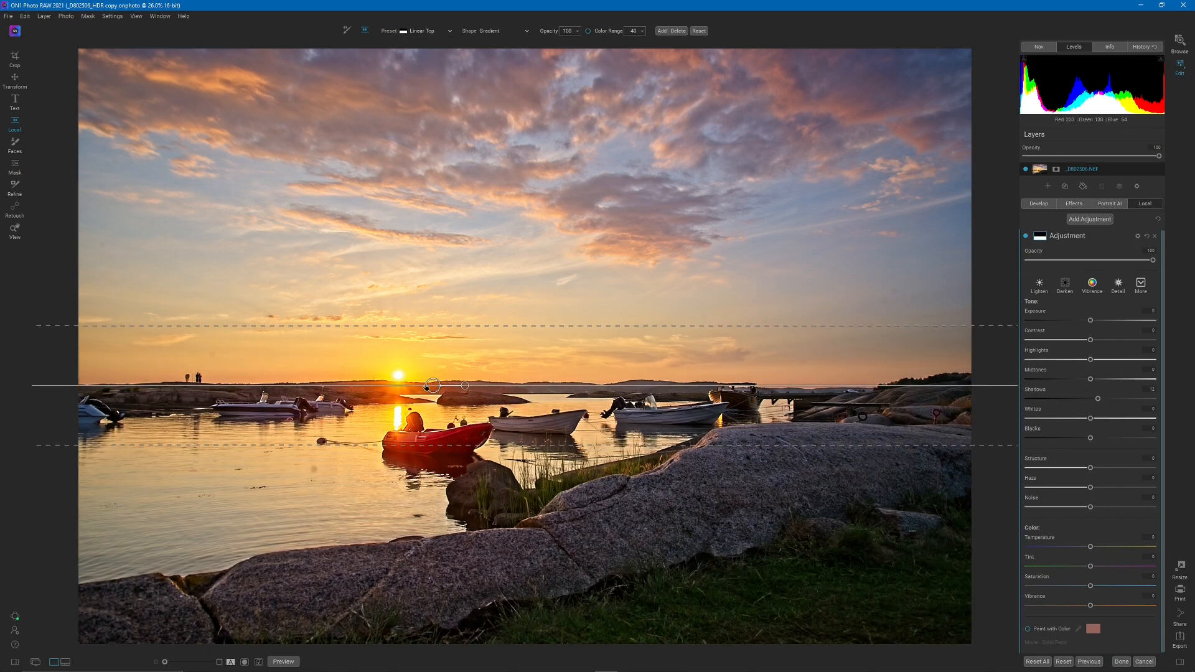
drag(436, 387, 444, 385)
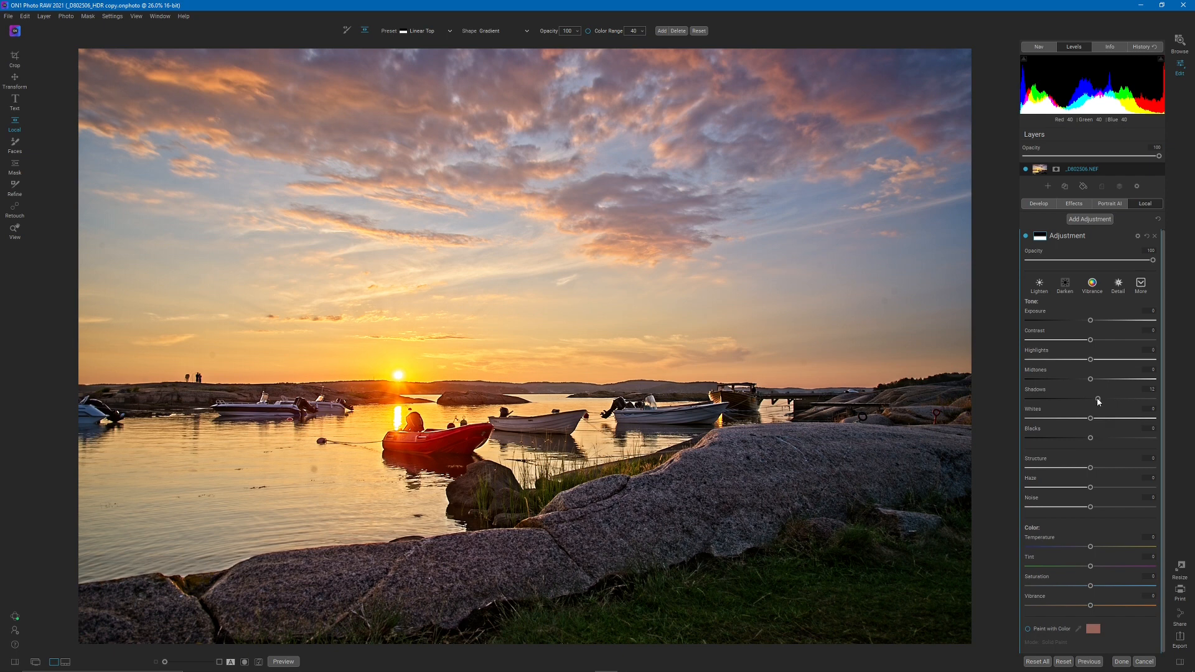
- Reduce the local adjustment's Shadows and Saturation slightly and raise its Vibrance a little
drag(1098, 401, 1097, 403)
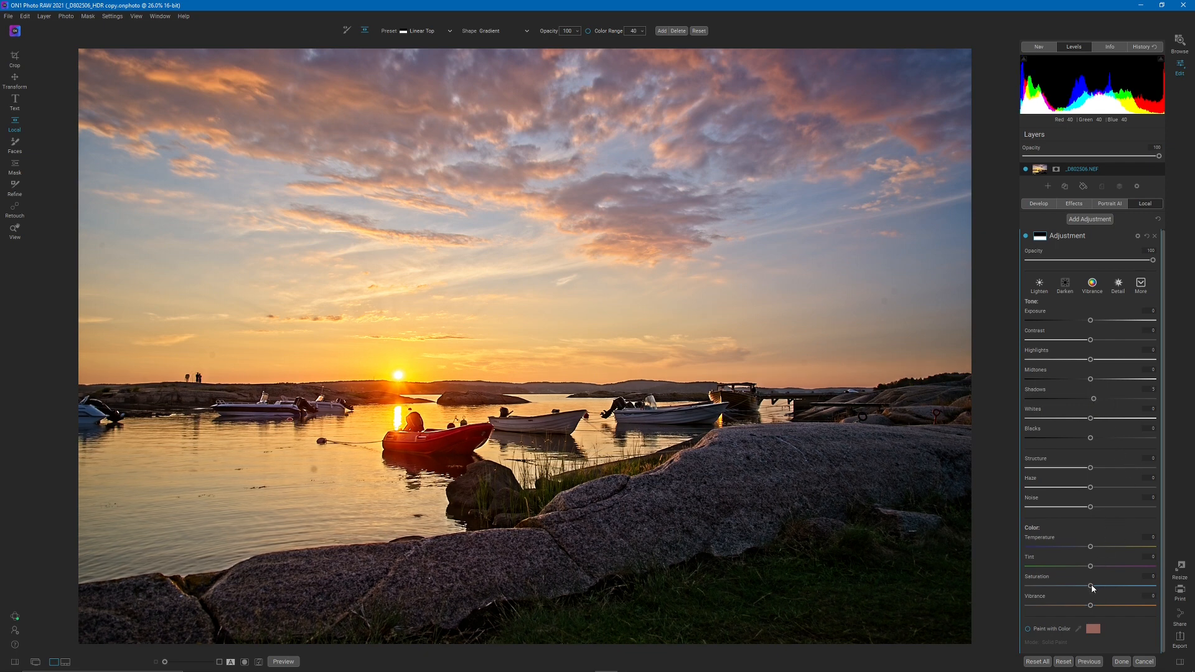
drag(1089, 587, 1085, 587)
drag(1085, 590, 1086, 590)
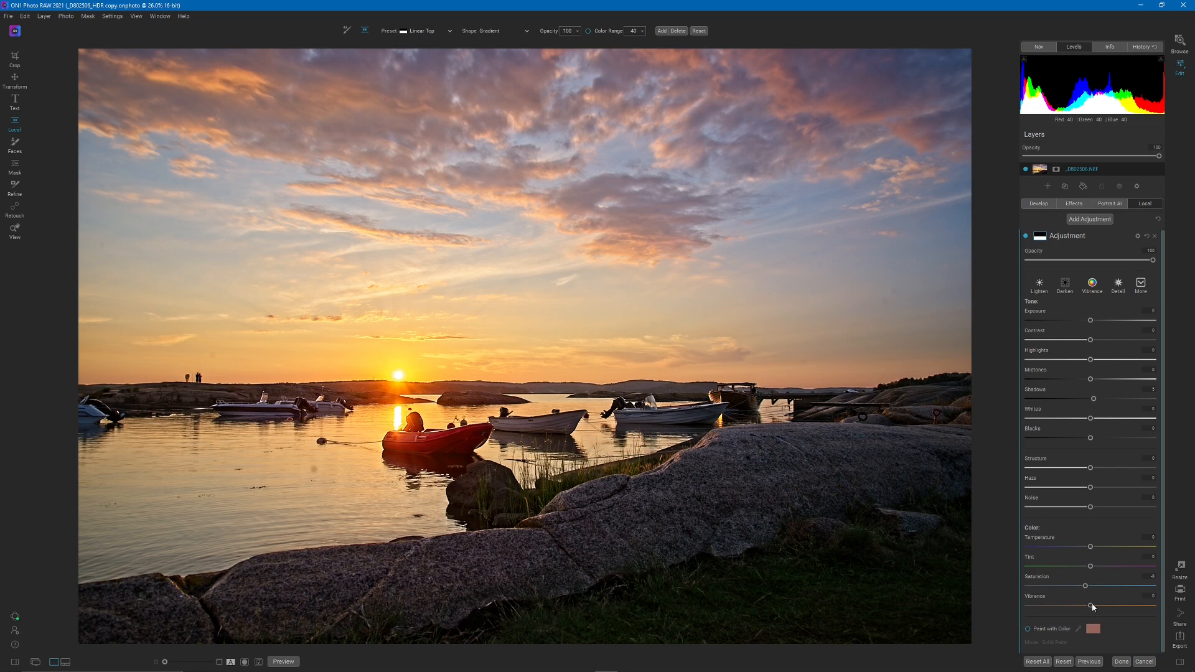
drag(1102, 607, 1102, 609)
- Add a second local adjustment and place its gradient mask at the shoreline, tilted along the rocks with a narrowed transition
click(1076, 221)
double_click(1037, 312)
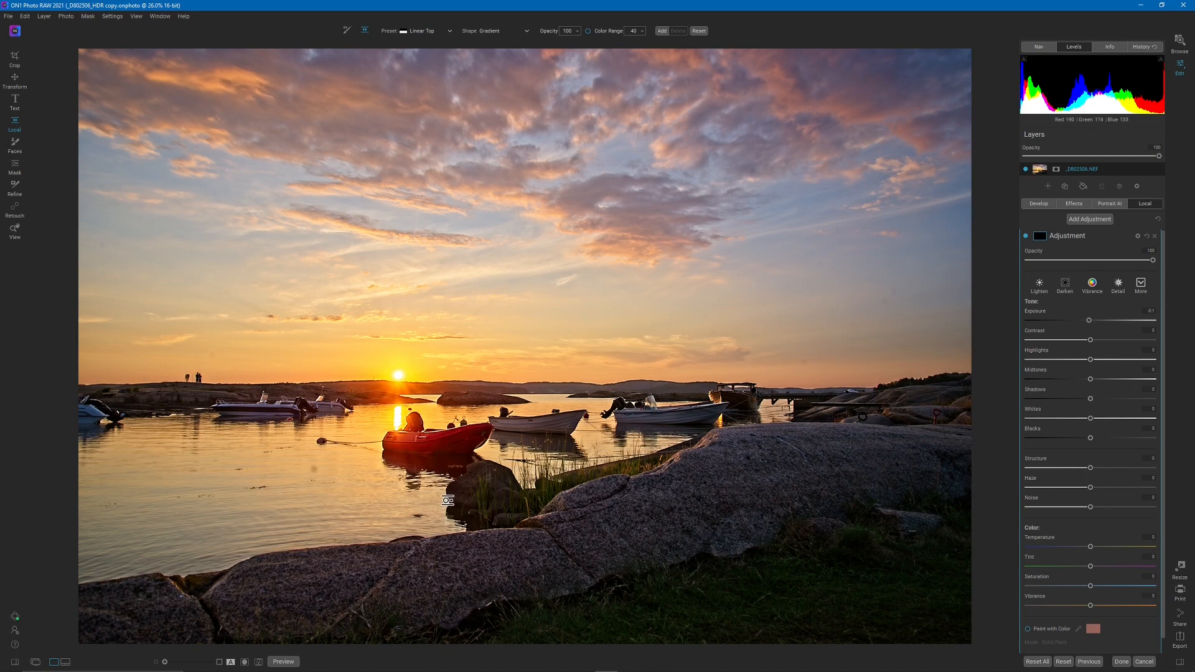
click(448, 500)
drag(480, 501, 486, 496)
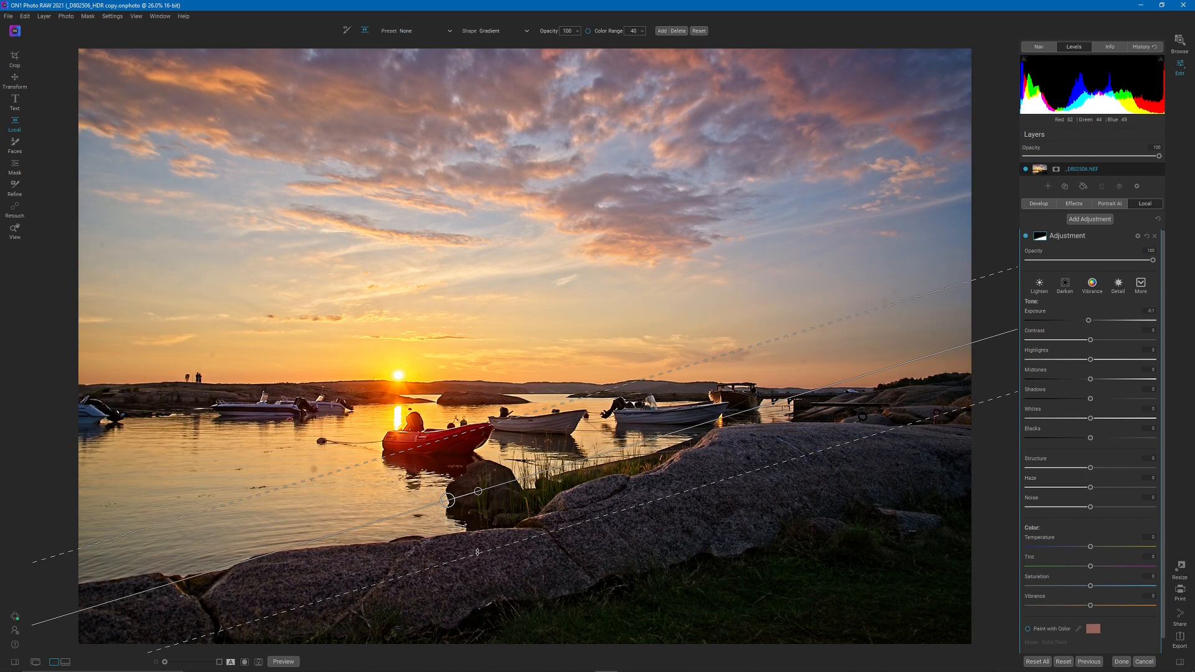
drag(477, 553, 492, 508)
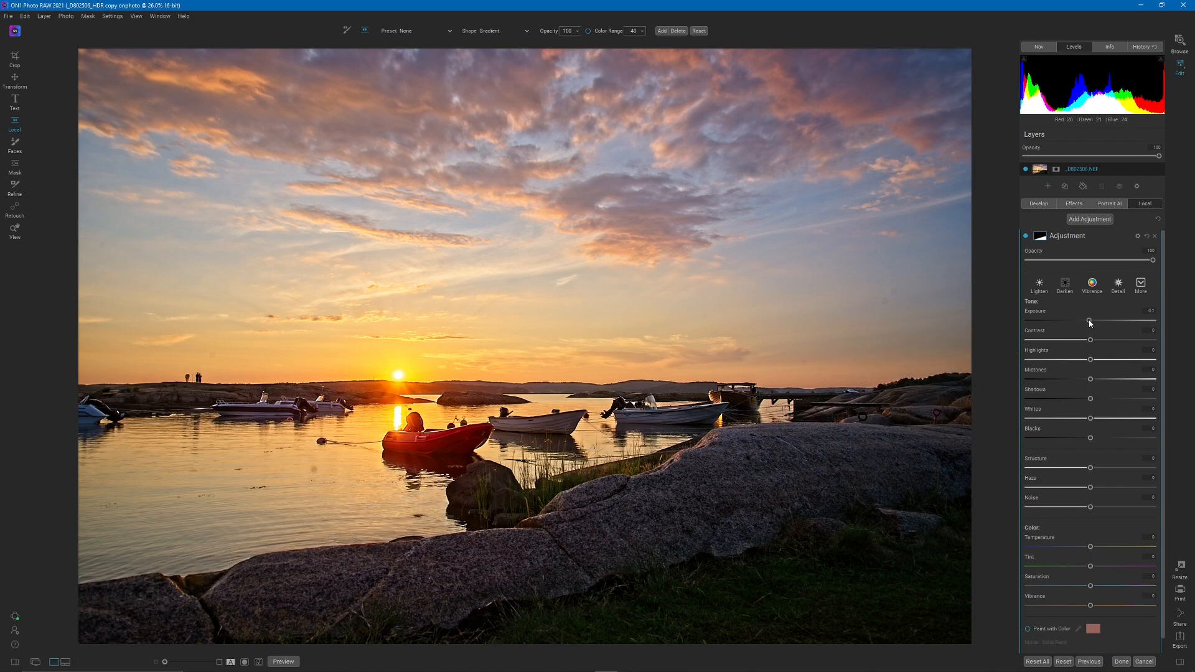
- Darken the foreground rocks with Exposure about -0.33 and Blacks about -25, and compare the edited photo with the original
drag(1089, 323, 1087, 323)
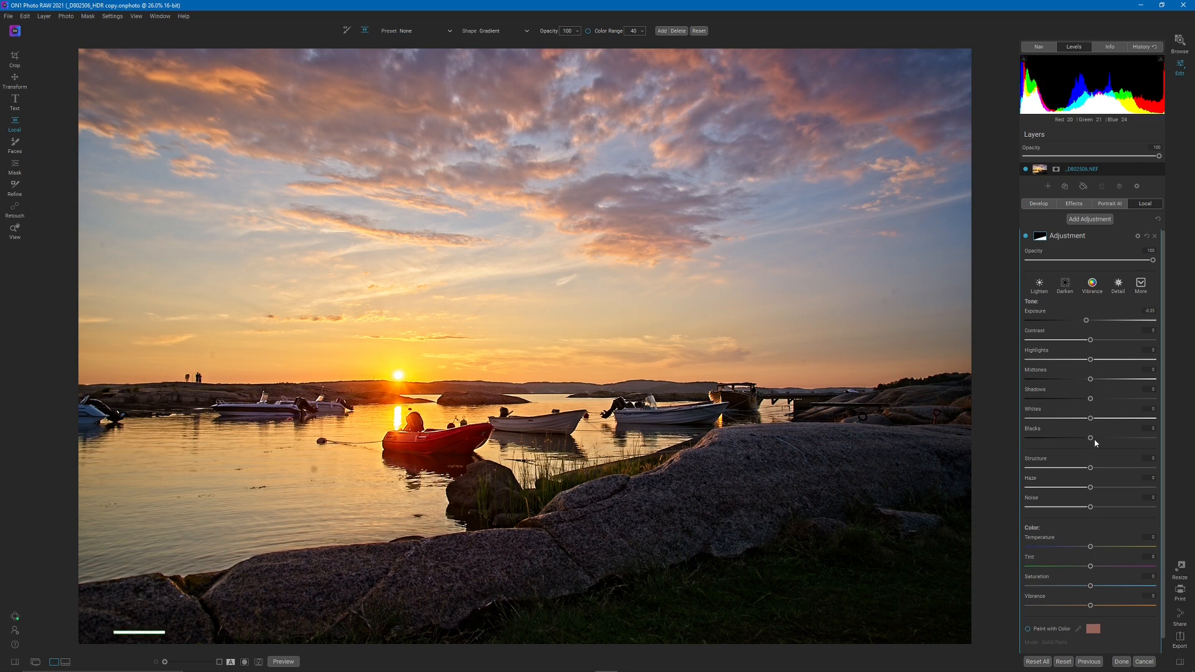
drag(1091, 441, 1074, 447)
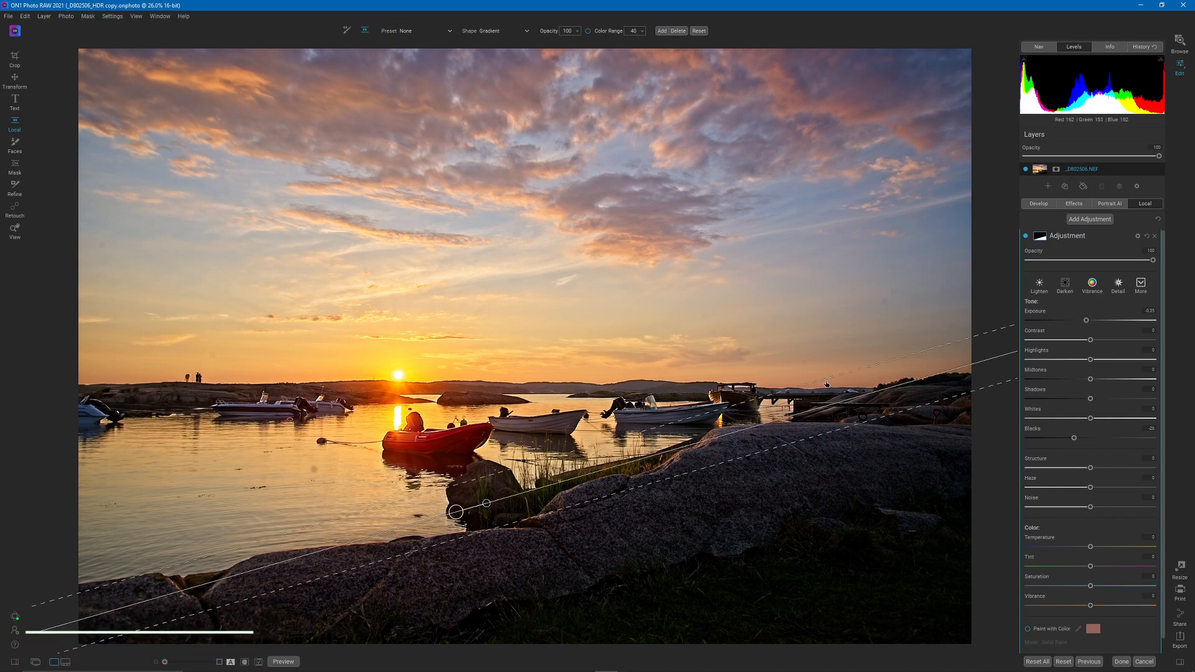
click(283, 662)
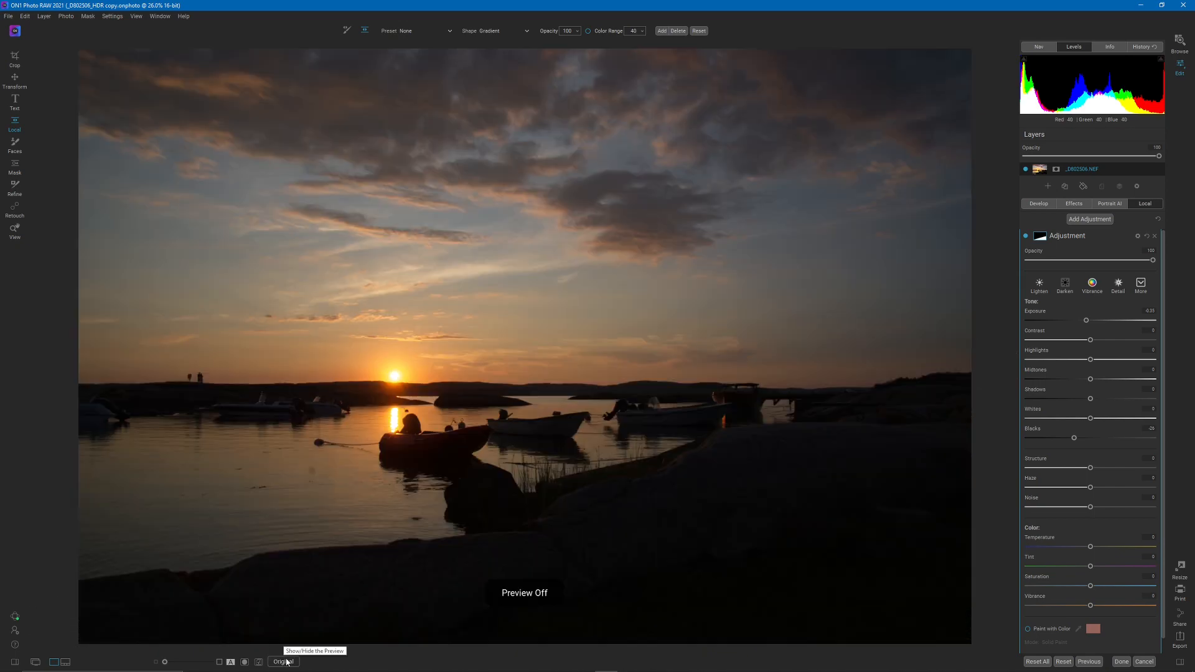
click(285, 661)
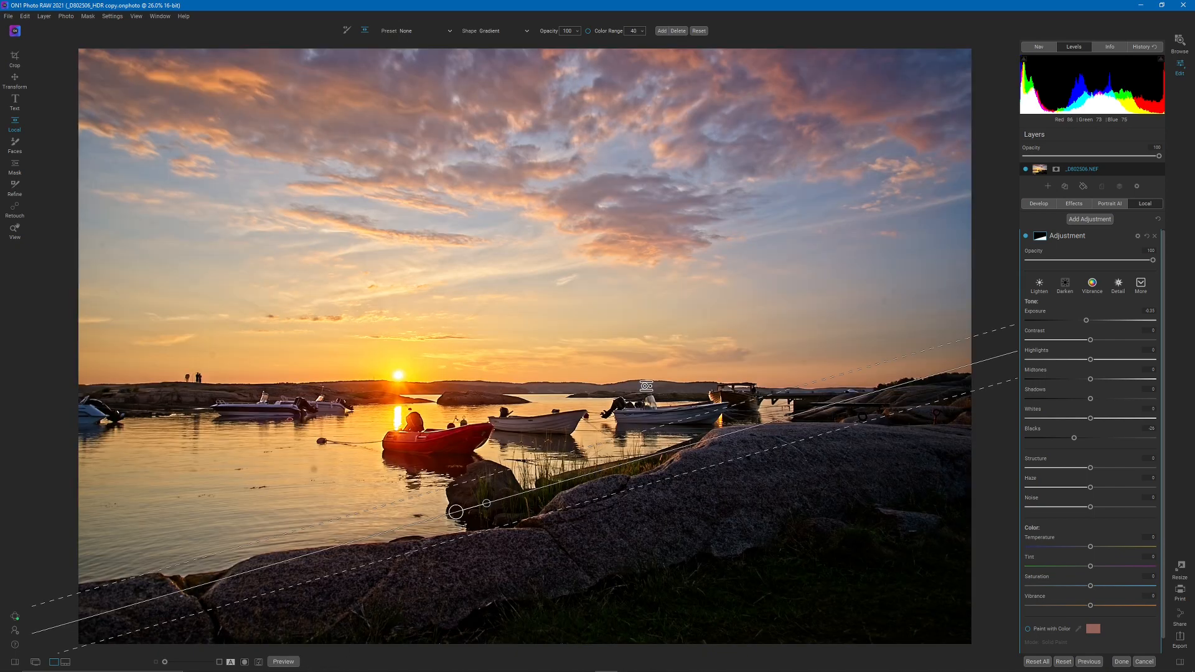
- Reduce the overall opacity of the effects to about 68 and slightly lower the Vibrance in the Develop settings
click(1039, 205)
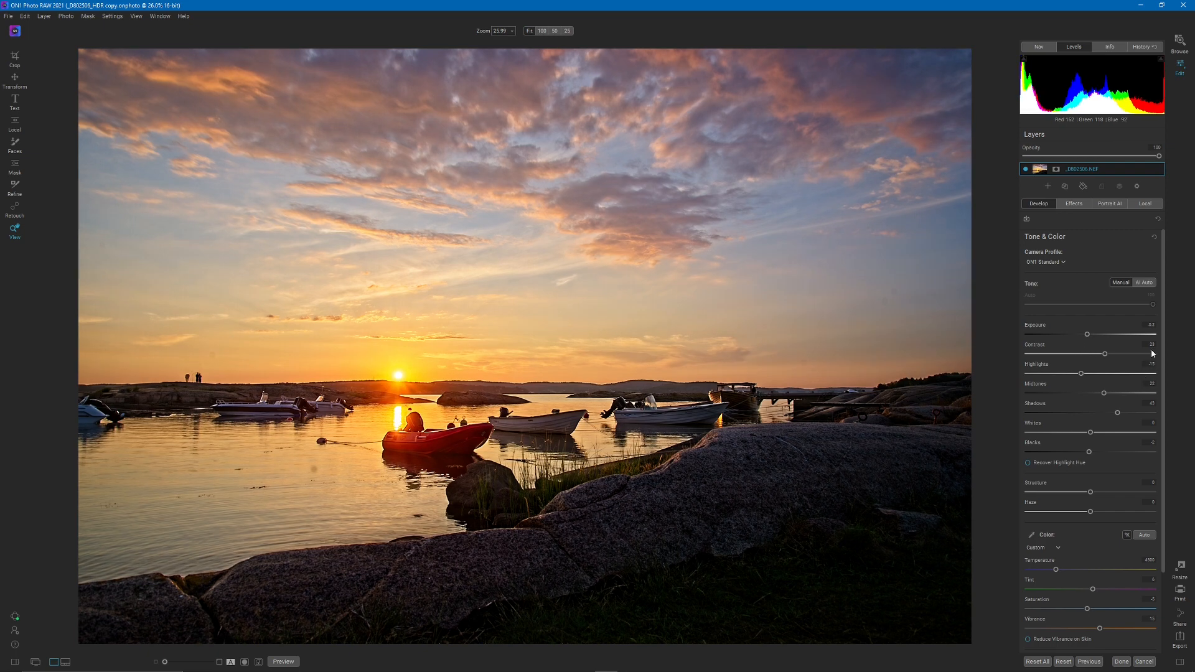
click(1080, 207)
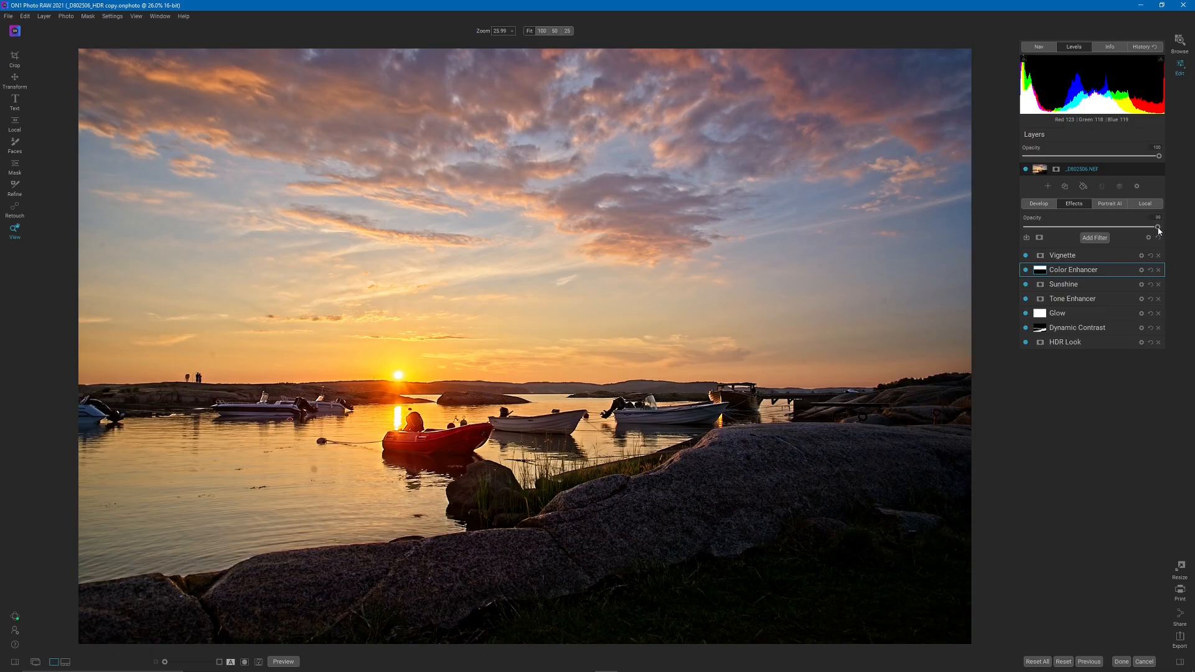
drag(1159, 230, 1118, 234)
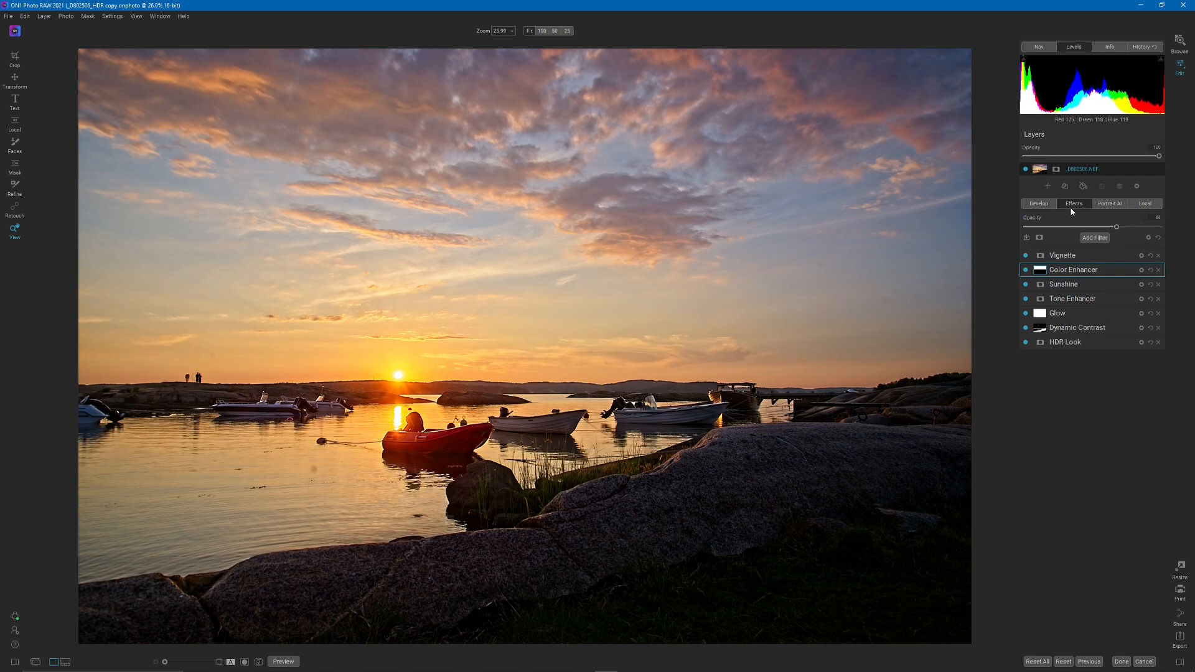
click(1039, 203)
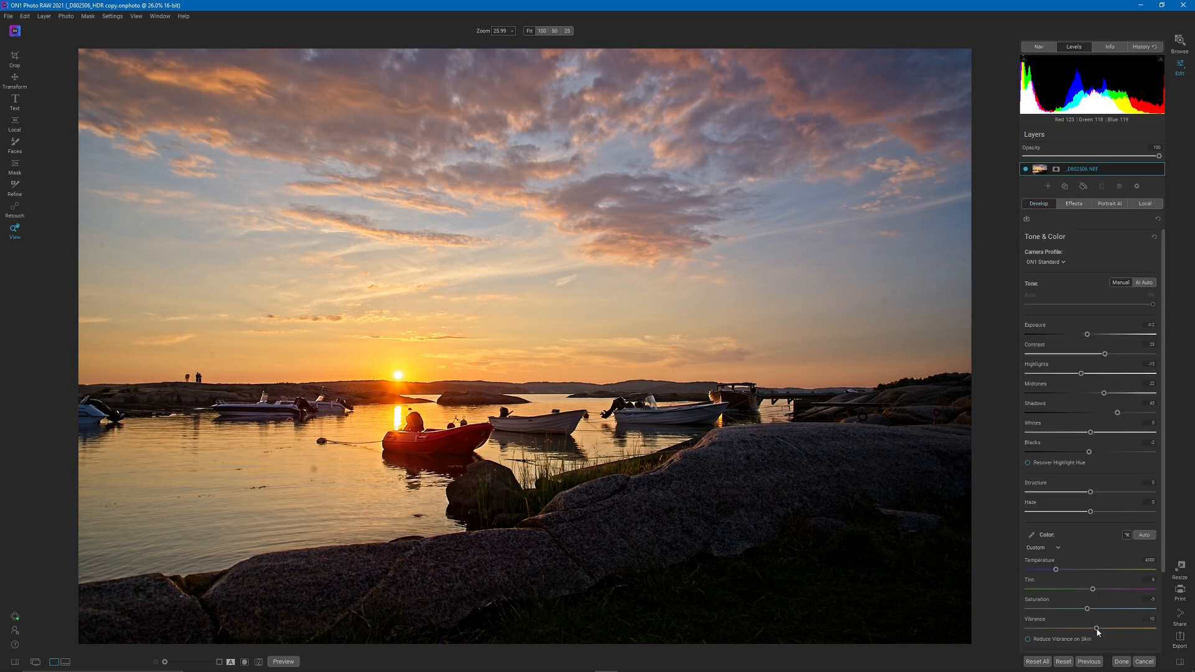
drag(1098, 631, 1095, 630)
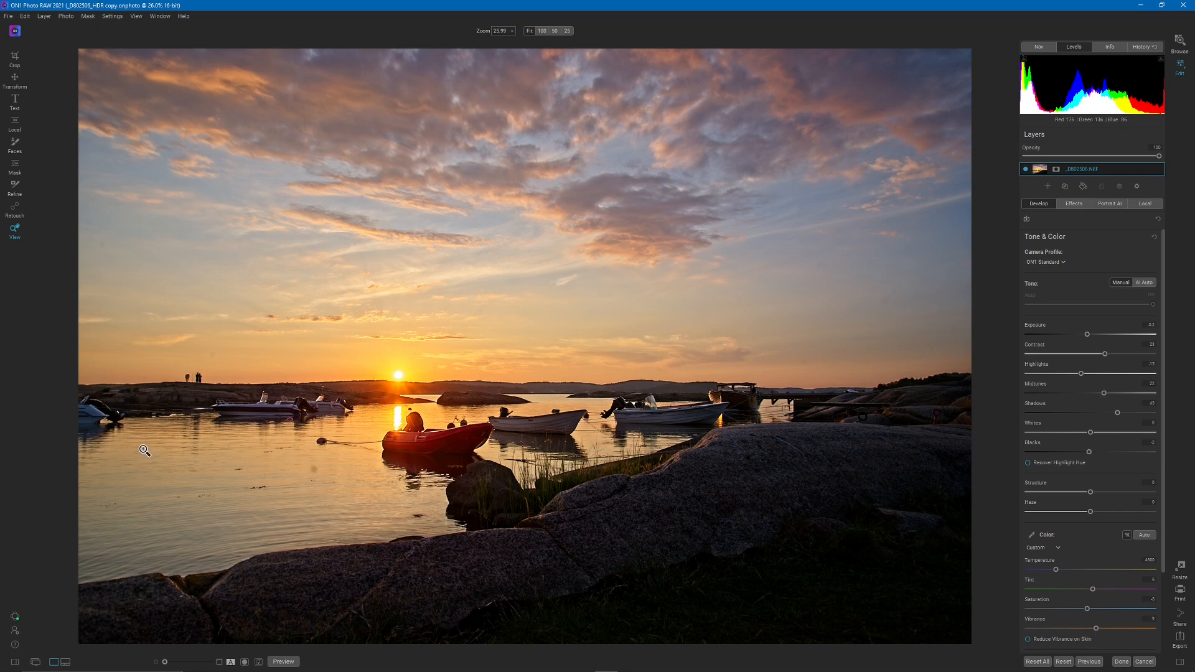